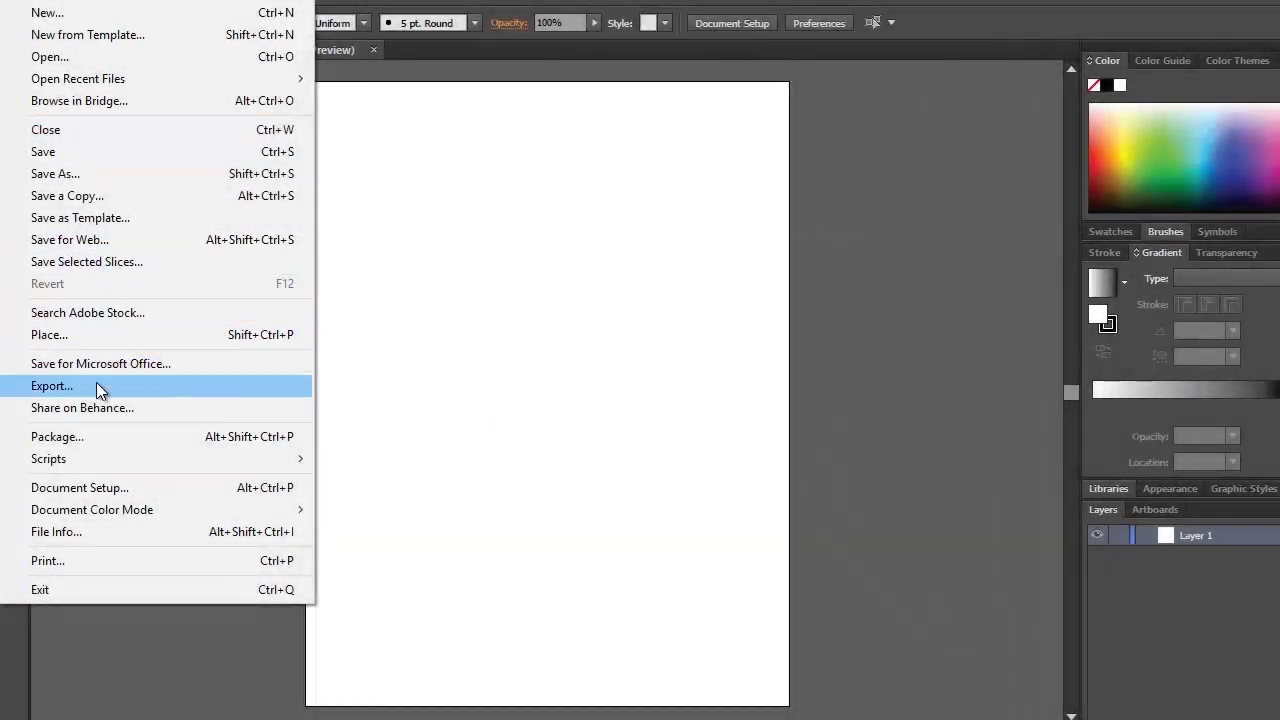
# Place the sketch photos P_20160902_031819.jpg and P_20160902_045346.jpg side by side on the artboard.
pyautogui.click(82, 336)
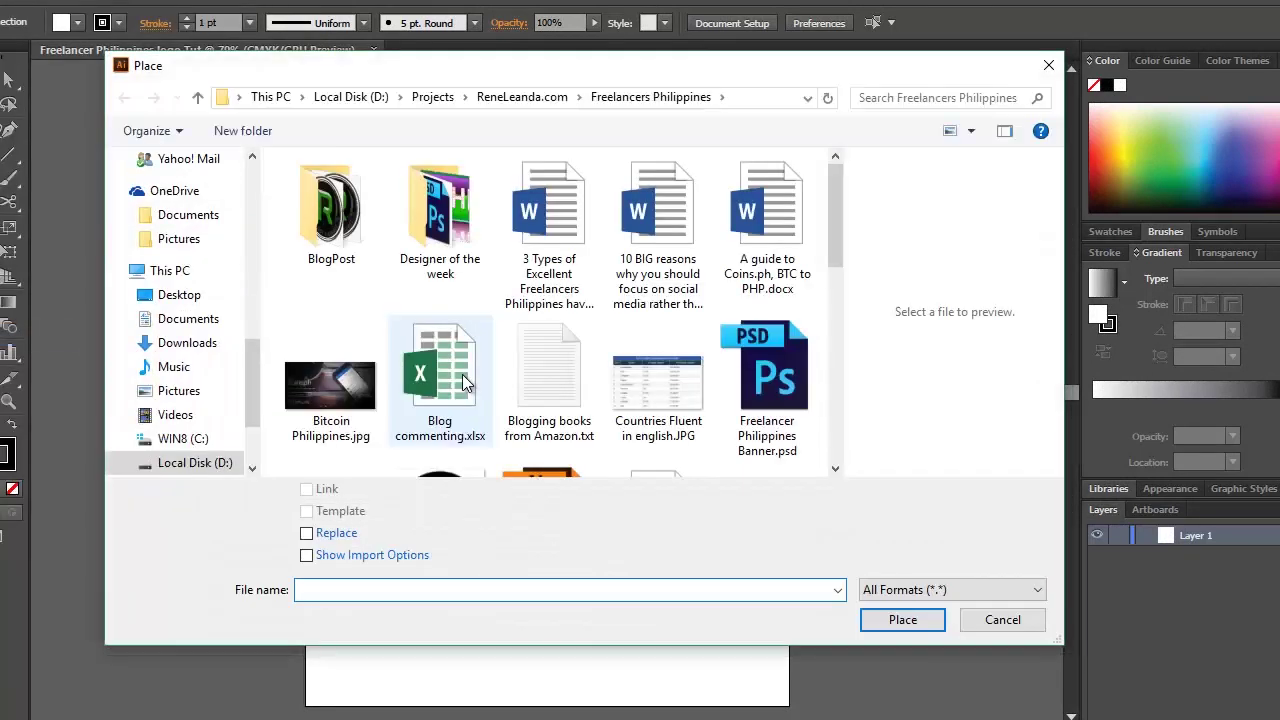
pyautogui.moveTo(838, 212); pyautogui.dragTo(848, 370)
pyautogui.click(572, 301)
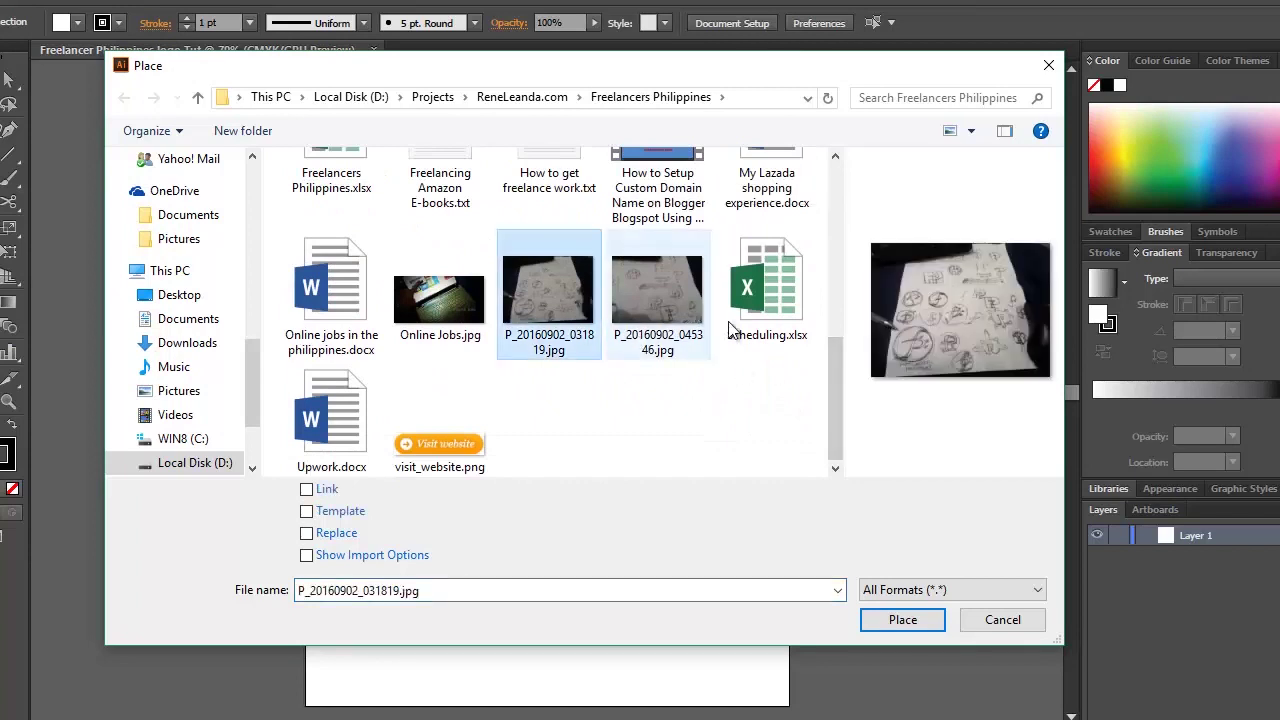
pyautogui.keyDown('ctrl'); pyautogui.click(668, 320); pyautogui.keyUp('ctrl')
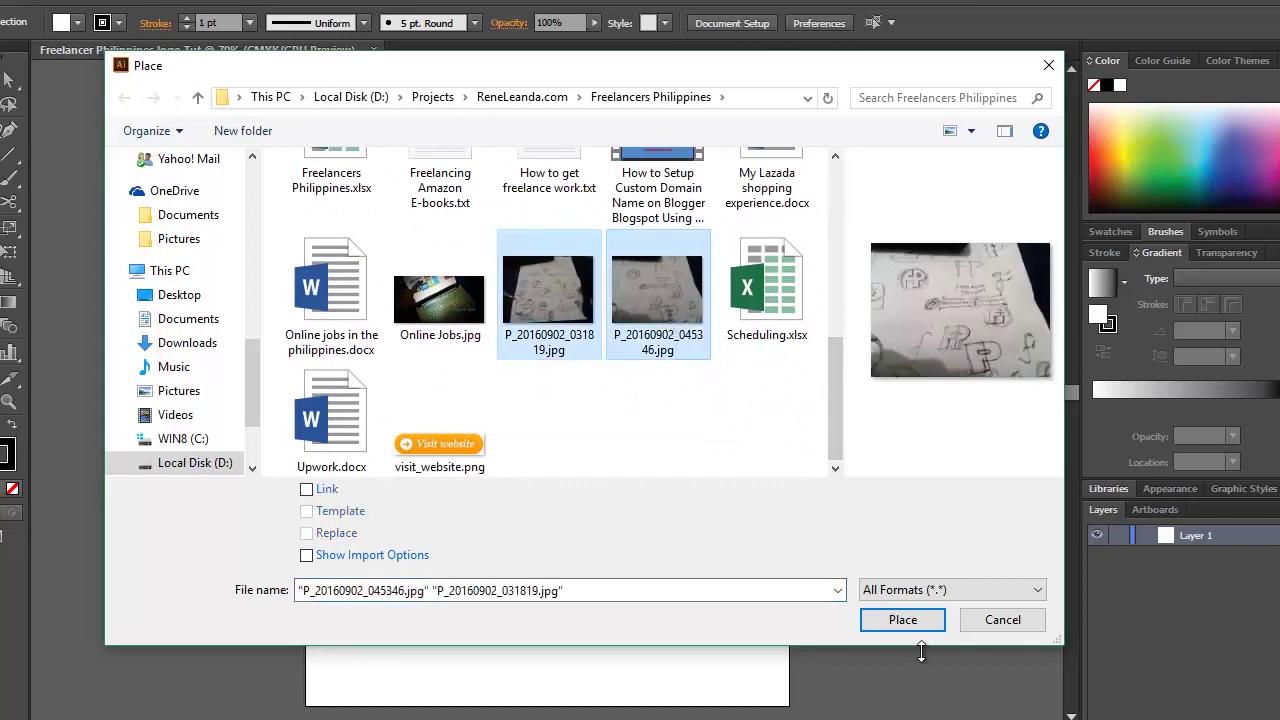
pyautogui.click(905, 622)
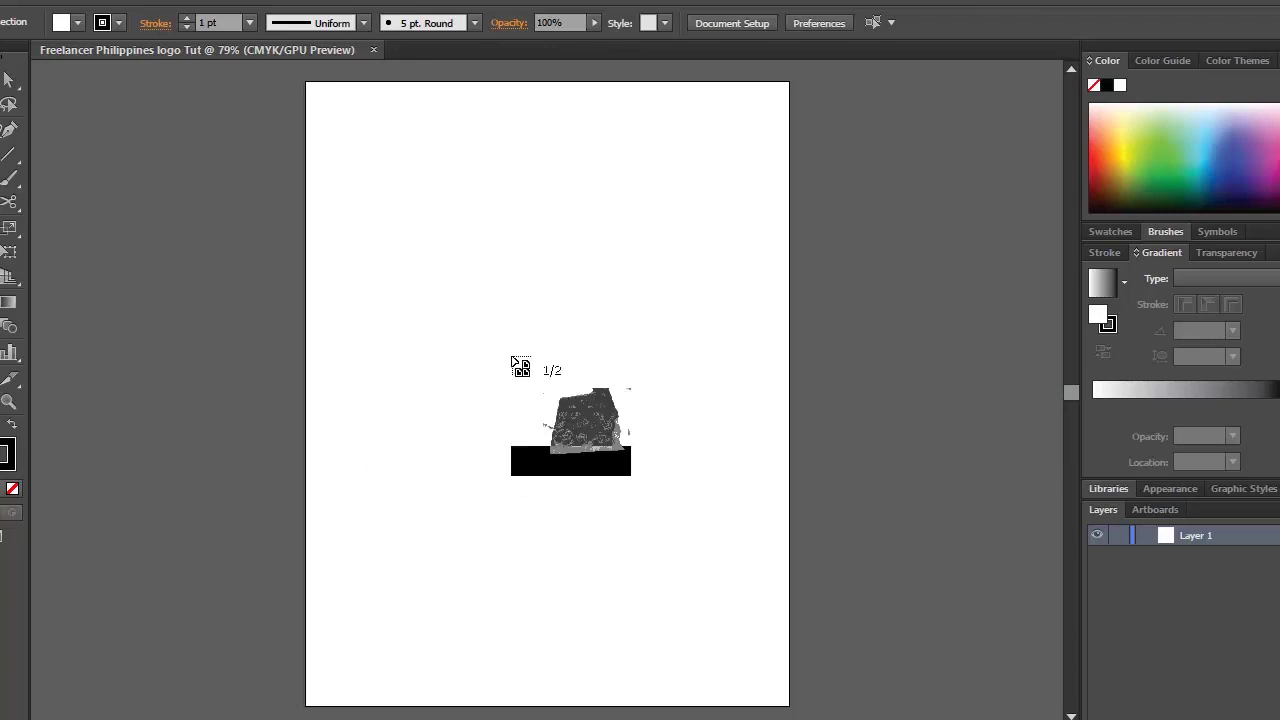
pyautogui.moveTo(357, 226); pyautogui.dragTo(490, 383)
pyautogui.moveTo(502, 232); pyautogui.dragTo(641, 372)
# Zoom in and enlarge the left sketch photo to 2.3958 × 1.7968 in beside the second.
pyautogui.click(605, 412)
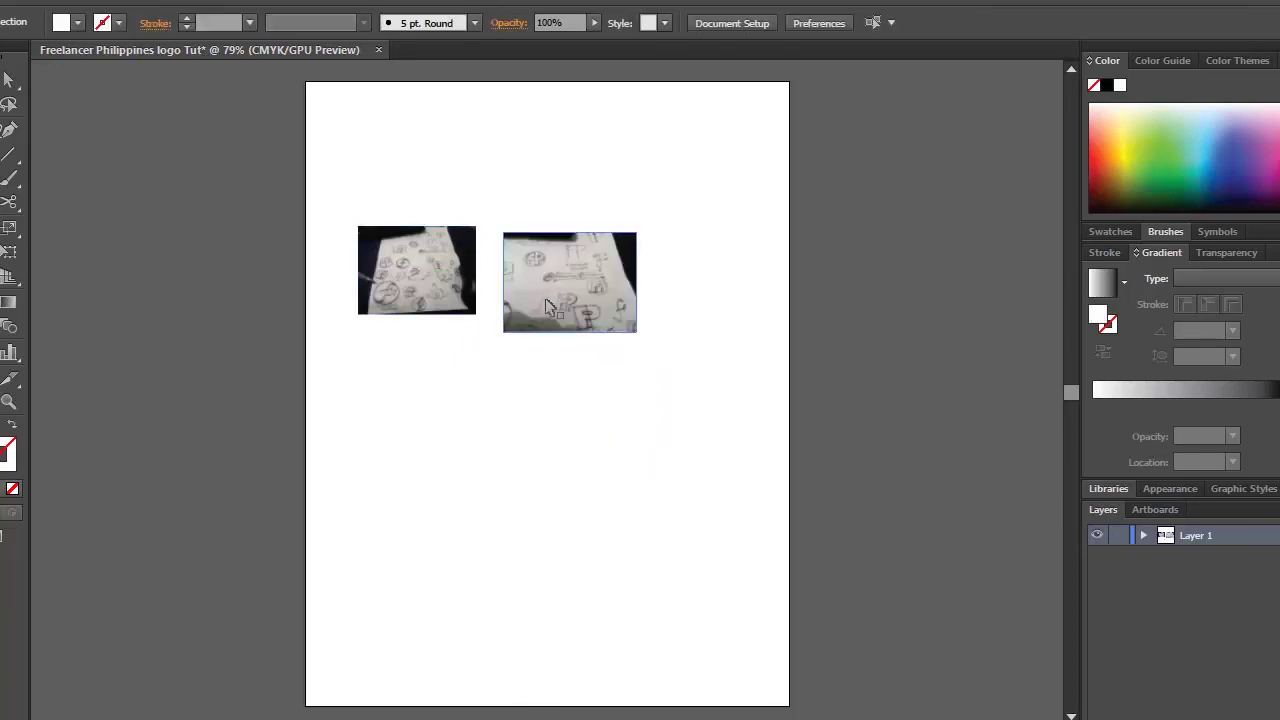
pyautogui.press('z')
pyautogui.click(546, 292)
pyautogui.click(546, 289)
pyautogui.click(564, 510)
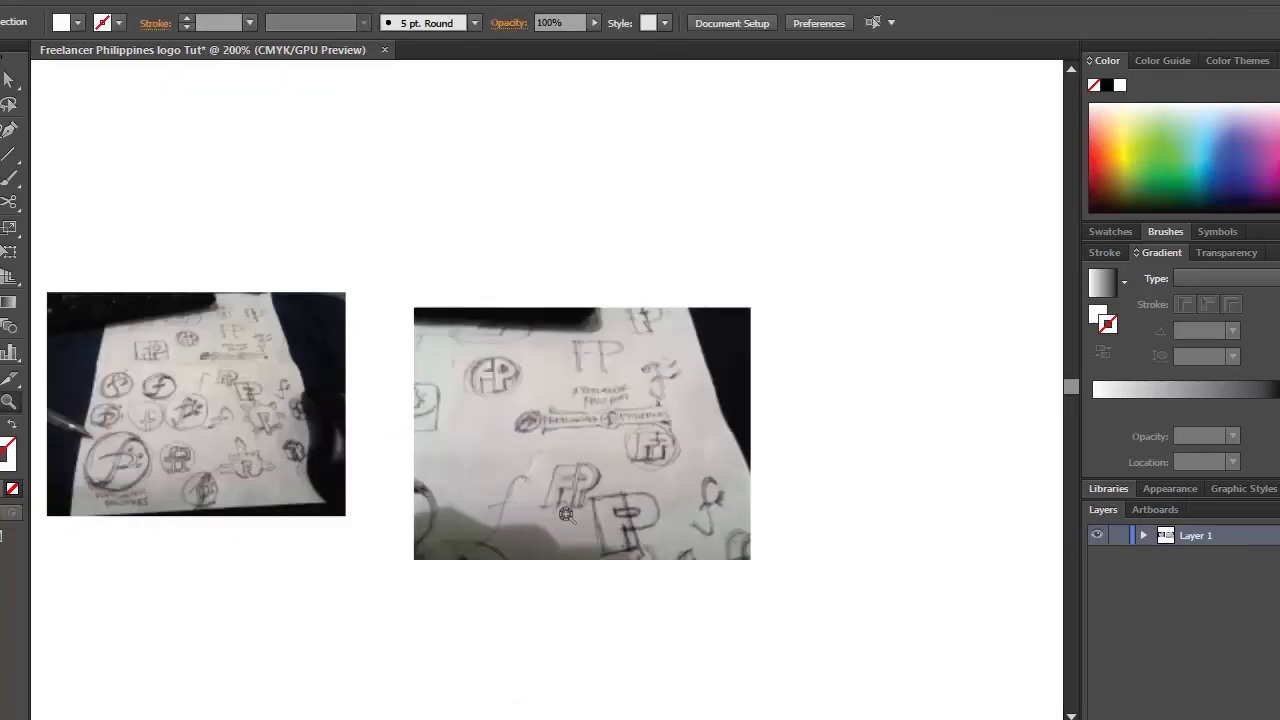
pyautogui.click(566, 513)
pyautogui.hscroll(-5, 446, 348)
pyautogui.scroll(3, 446, 348)
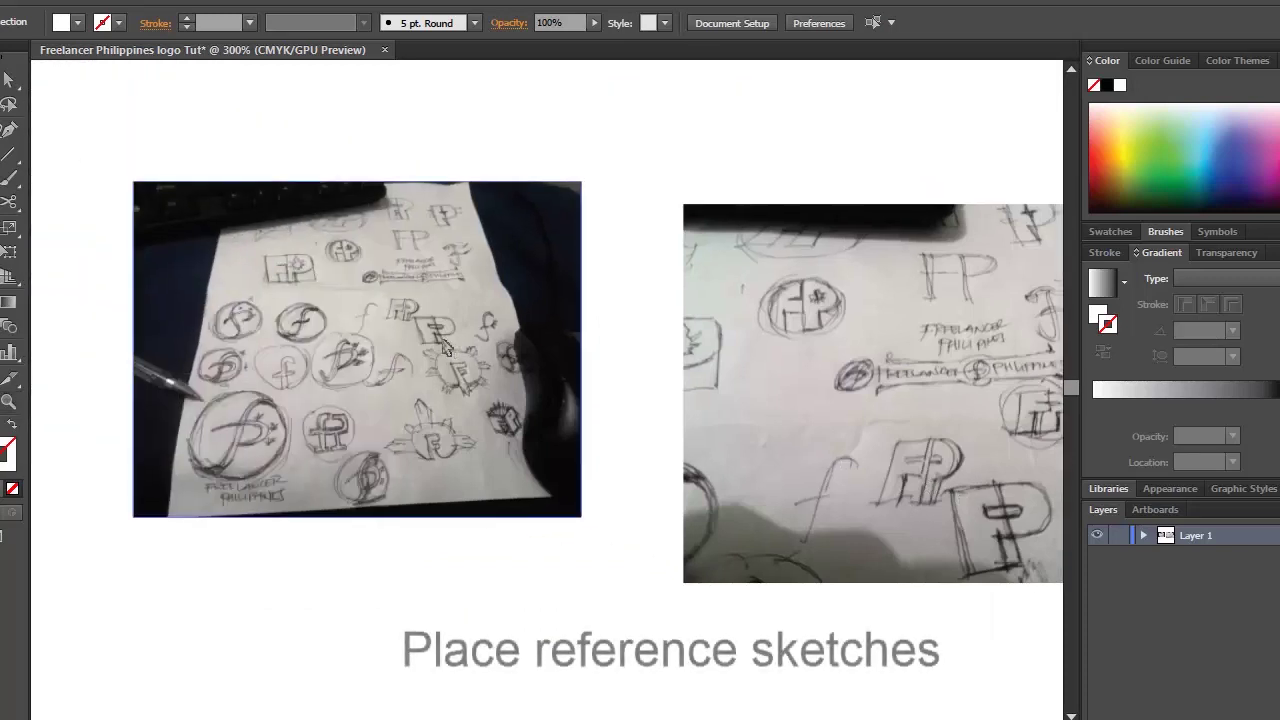
pyautogui.moveTo(446, 348); pyautogui.dragTo(459, 413)
pyautogui.moveTo(593, 583)
pyautogui.mouseDown()
pyautogui.moveTo(640, 592)
pyautogui.moveTo(705, 636)
pyautogui.moveTo(662, 634)
pyautogui.mouseUp()
pyautogui.moveTo(487, 510)
pyautogui.mouseDown()
pyautogui.moveTo(548, 441)
pyautogui.moveTo(340, 455)
pyautogui.moveTo(375, 483)
pyautogui.mouseUp()
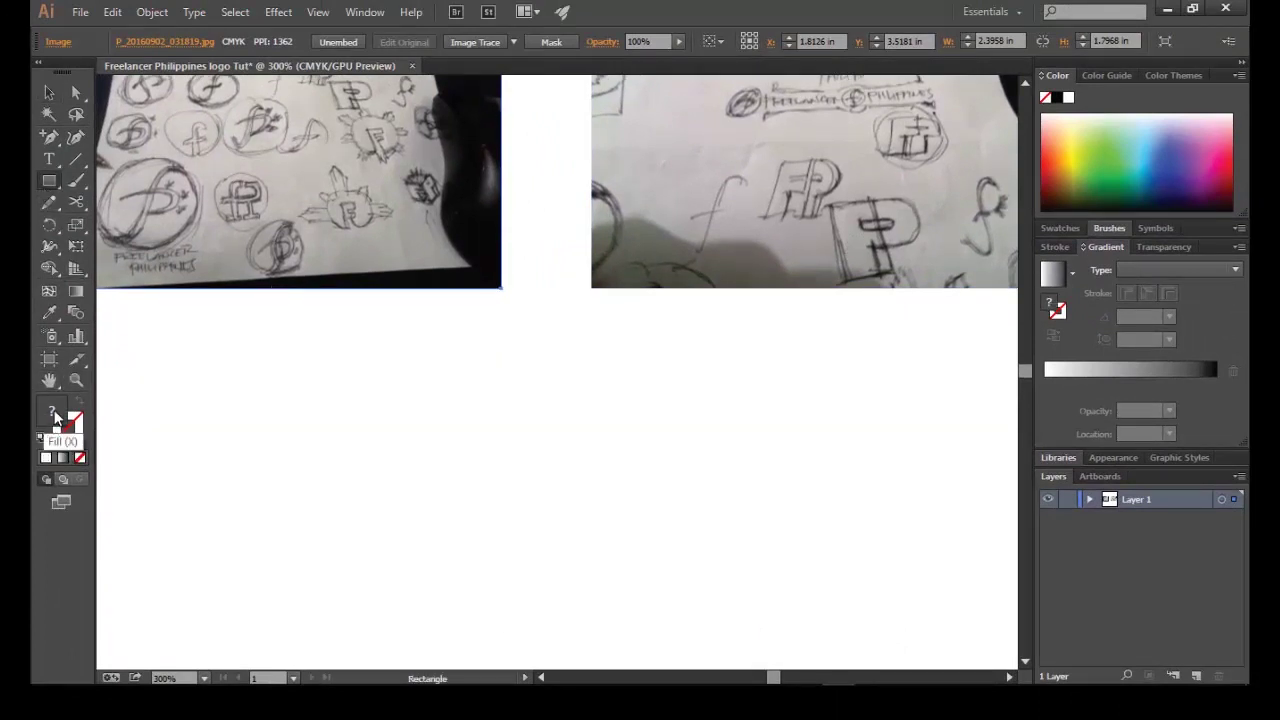
# Set the fill colour to grey and draw a tall grey rectangle below the sketches.
pyautogui.doubleClick(55, 418)
pyautogui.moveTo(883, 313); pyautogui.dragTo(782, 278)
pyautogui.click(1200, 186)
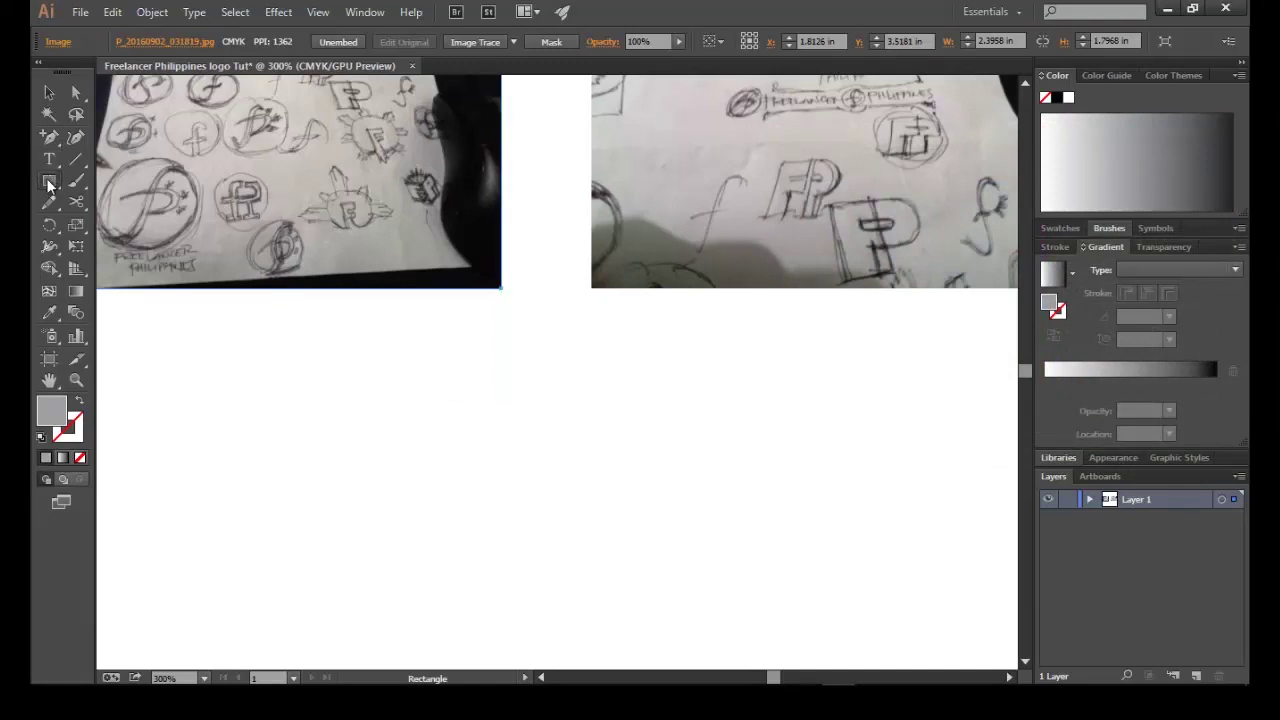
pyautogui.moveTo(49, 186); pyautogui.dragTo(130, 190)
pyautogui.moveTo(437, 383); pyautogui.dragTo(522, 549)
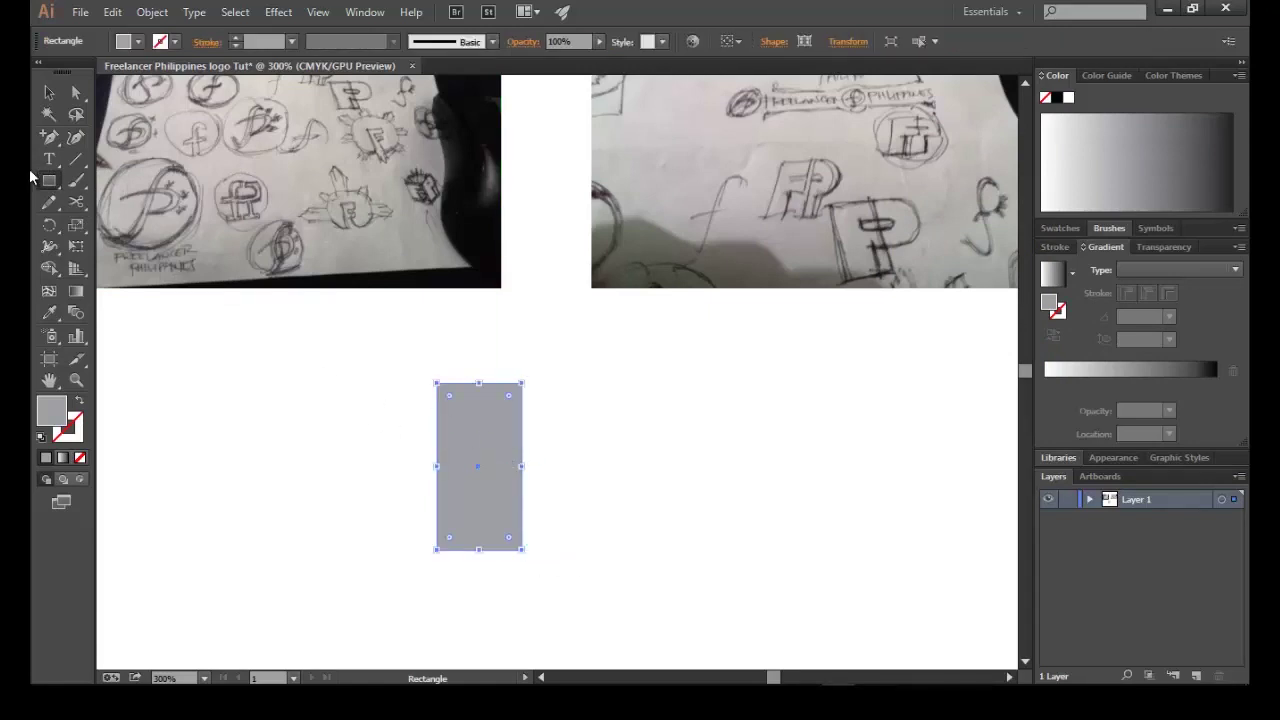
# Draw a wide 0.75 × 0.373 in rectangle beside its top and stretch the tall one taller.
pyautogui.click(581, 425)
pyautogui.click(690, 388)
pyautogui.moveTo(543, 394); pyautogui.dragTo(689, 465)
pyautogui.press('v')
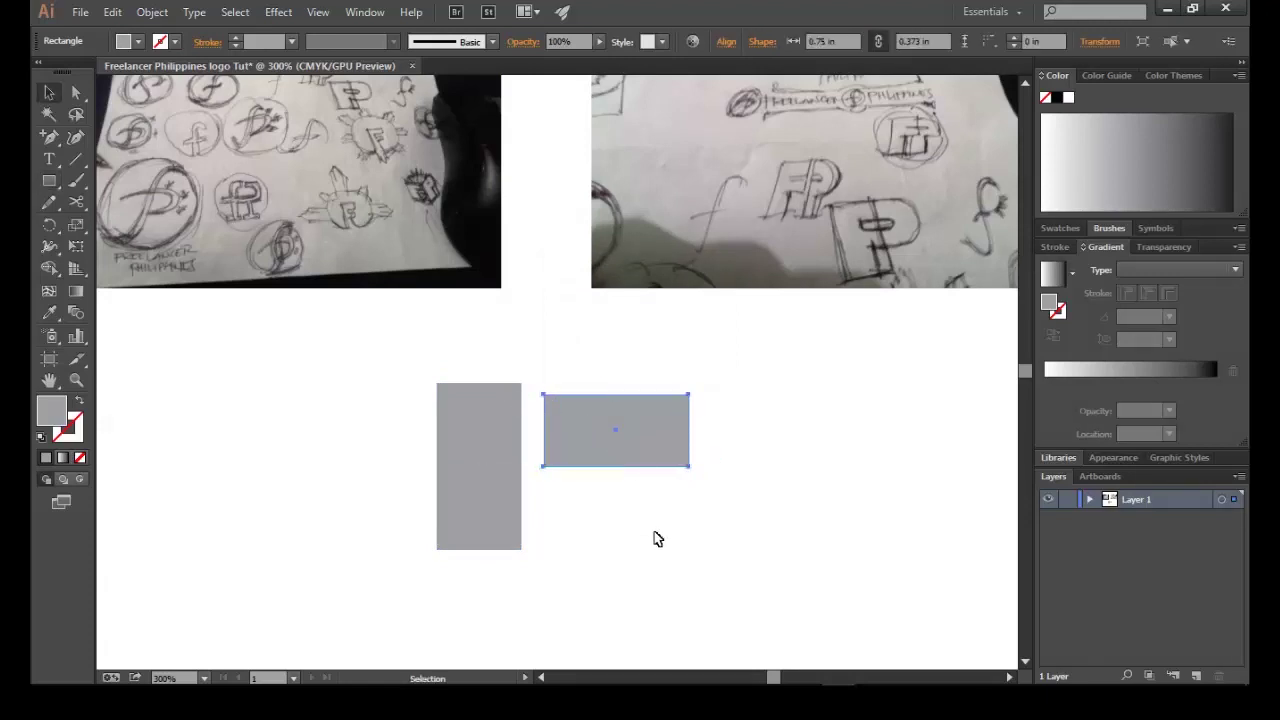
pyautogui.click(506, 543)
pyautogui.moveTo(479, 549); pyautogui.dragTo(479, 577)
pyautogui.moveTo(666, 451)
pyautogui.mouseDown()
pyautogui.moveTo(645, 453)
pyautogui.moveTo(665, 452)
pyautogui.mouseUp()
pyautogui.press('a')
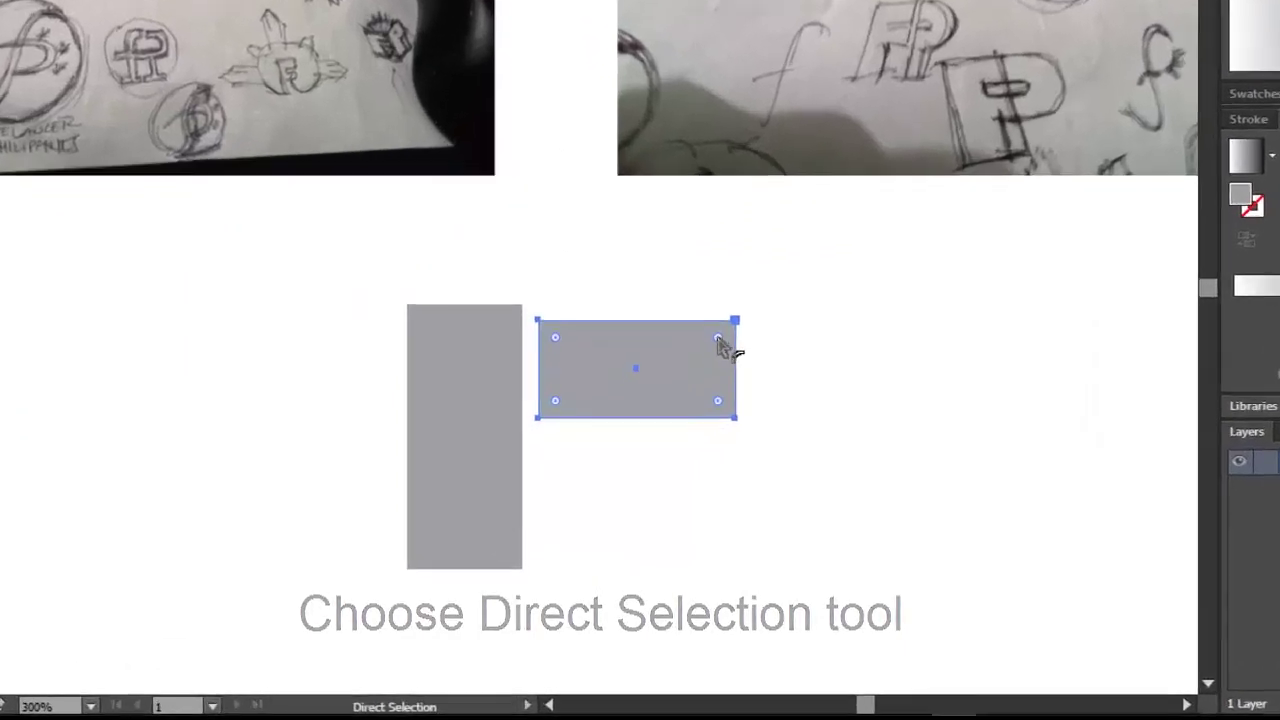
# Round the wide block's corners to 0.22 in and overlap it onto the bar's top, forming a grey P.
pyautogui.moveTo(718, 340); pyautogui.dragTo(675, 366)
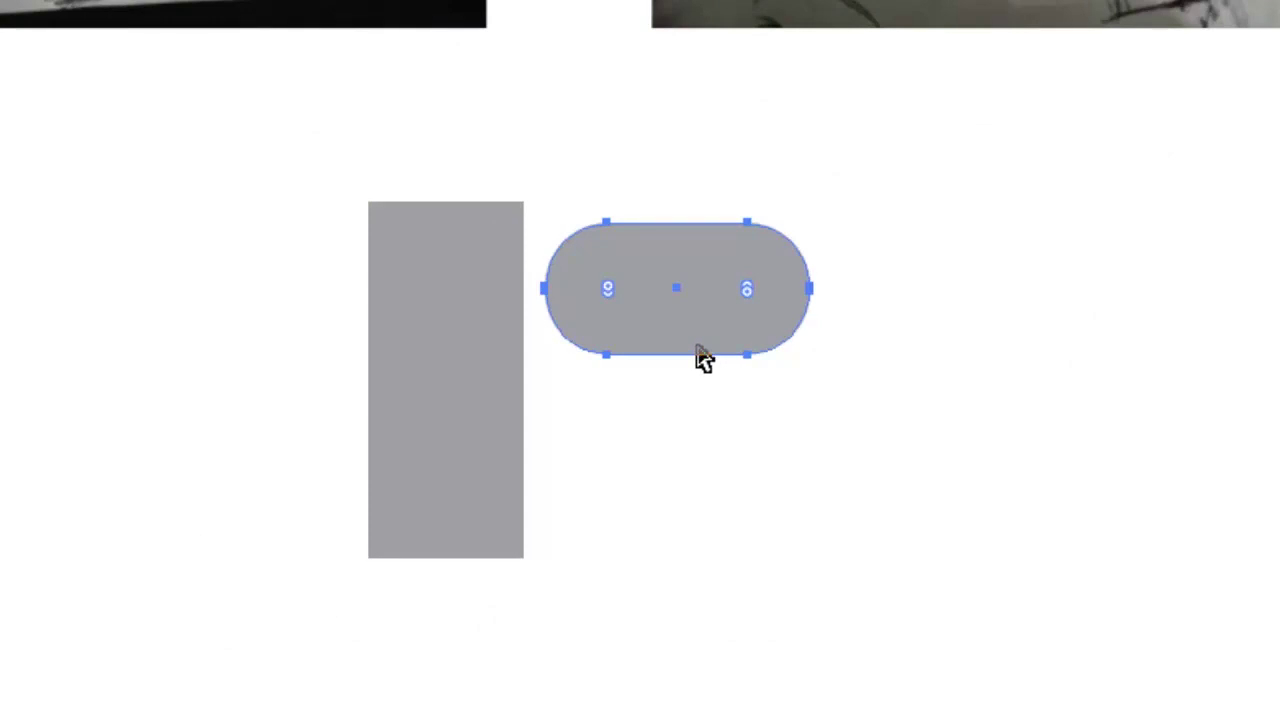
pyautogui.press('v')
pyautogui.moveTo(684, 368); pyautogui.dragTo(683, 388)
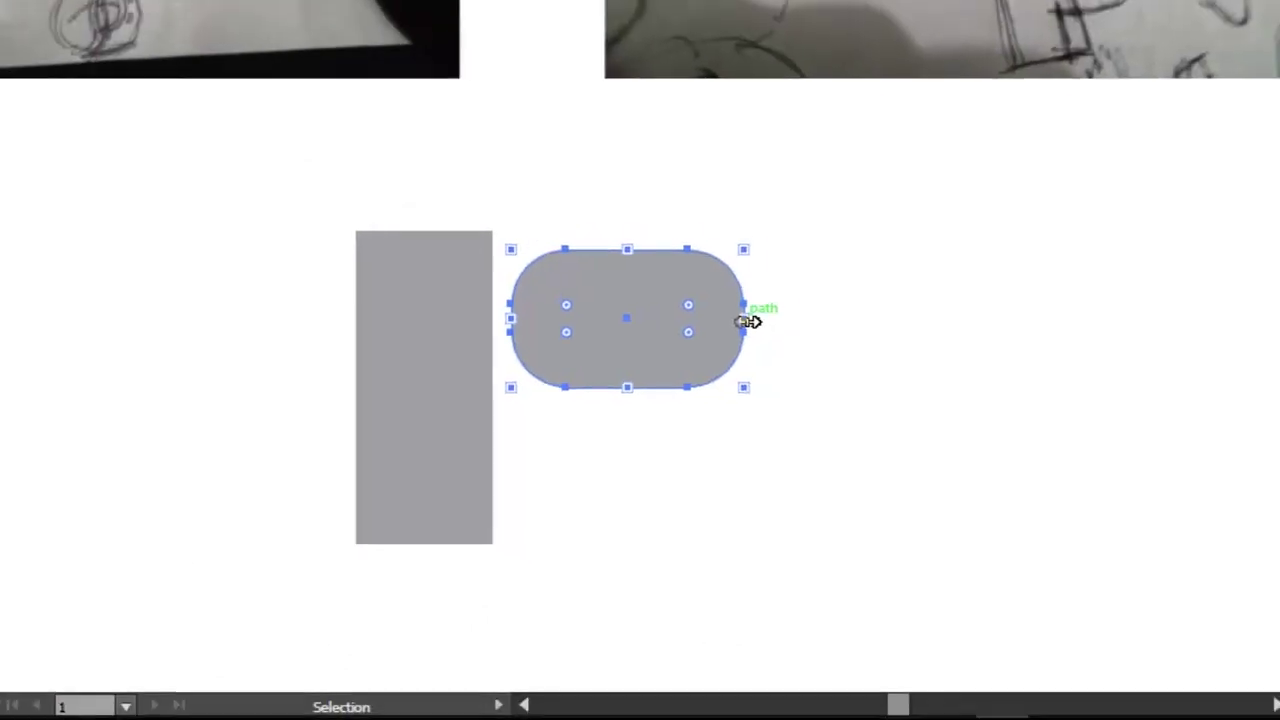
pyautogui.moveTo(810, 300); pyautogui.dragTo(859, 301)
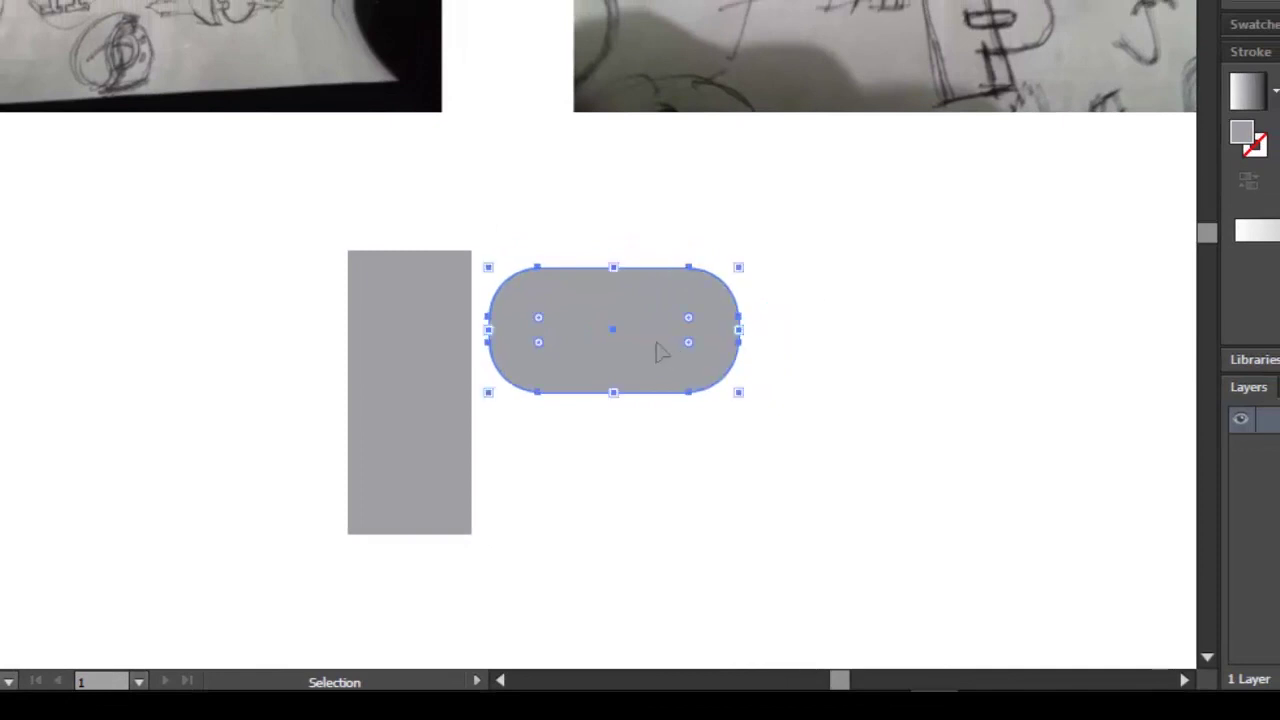
pyautogui.moveTo(659, 350); pyautogui.dragTo(575, 341)
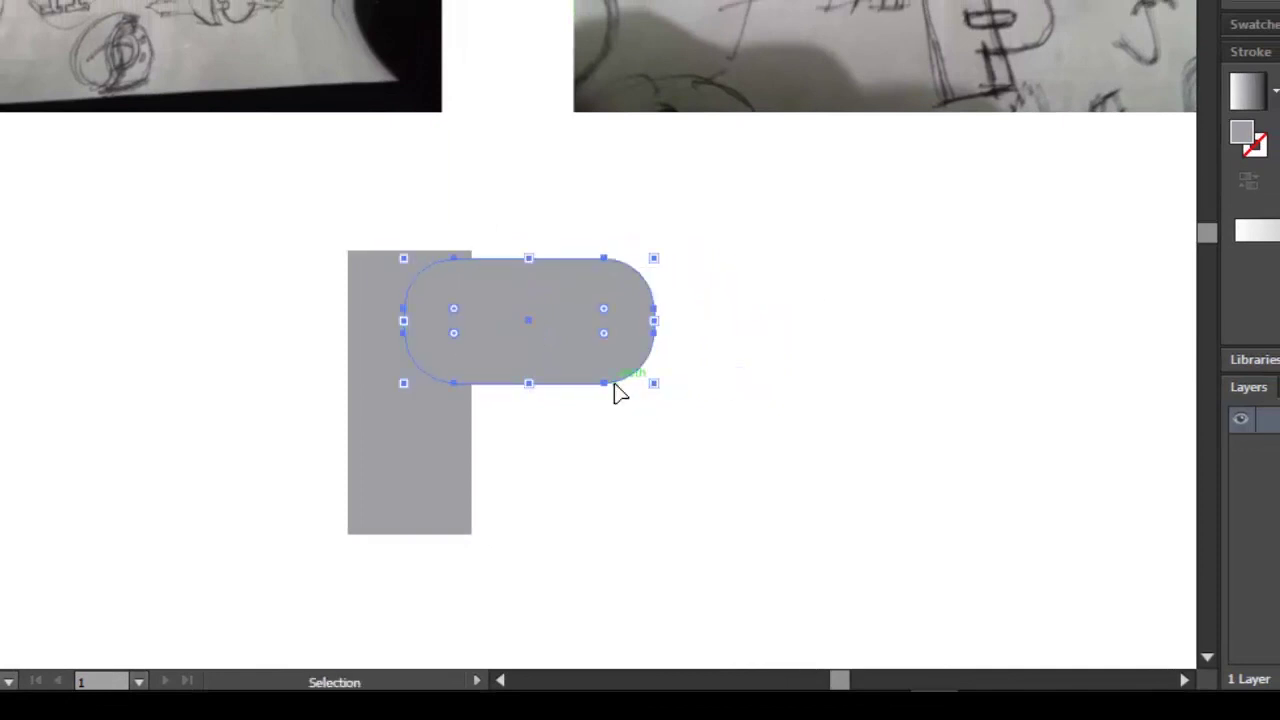
pyautogui.press('Up')
pyautogui.press('Up')
pyautogui.press('Up')
pyautogui.press('Up')
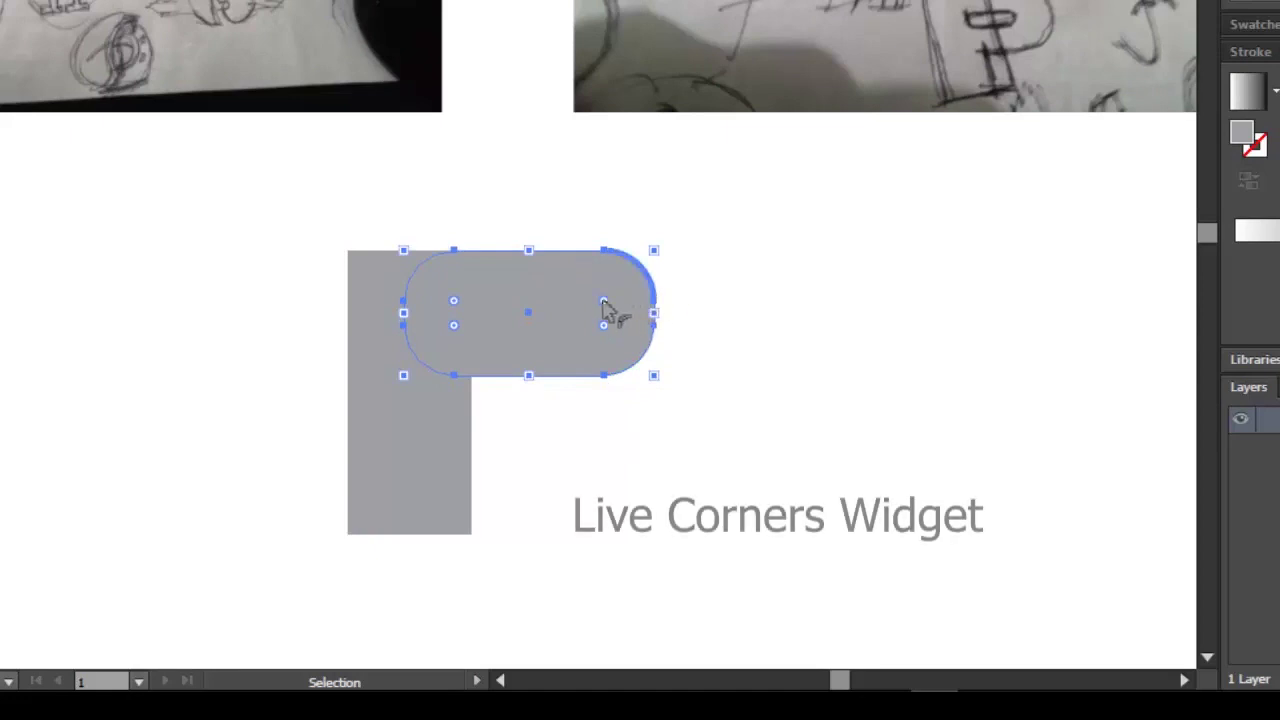
pyautogui.moveTo(603, 301); pyautogui.dragTo(582, 330)
pyautogui.click(643, 450)
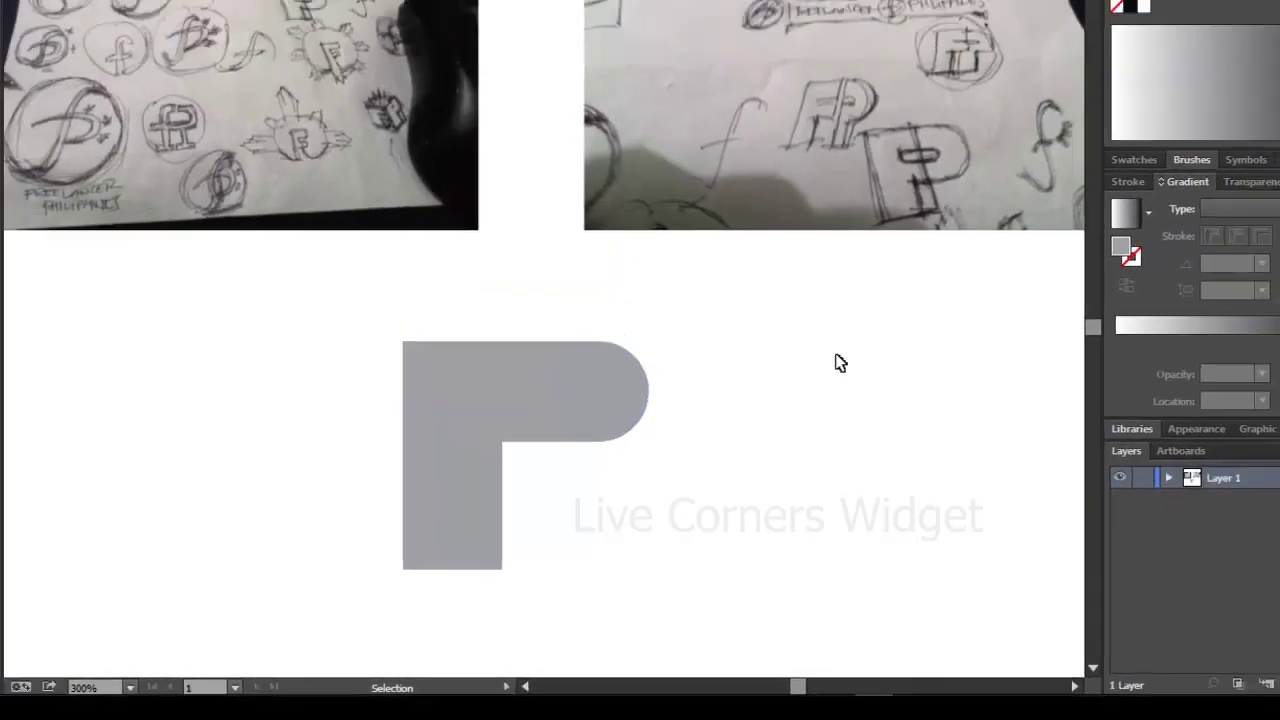
# Switch the fill to white (FFFFFF) and add a thin 0.06 × 0.51 in white strip through the P.
pyautogui.press('space')
pyautogui.moveTo(912, 192); pyautogui.dragTo(883, 295)
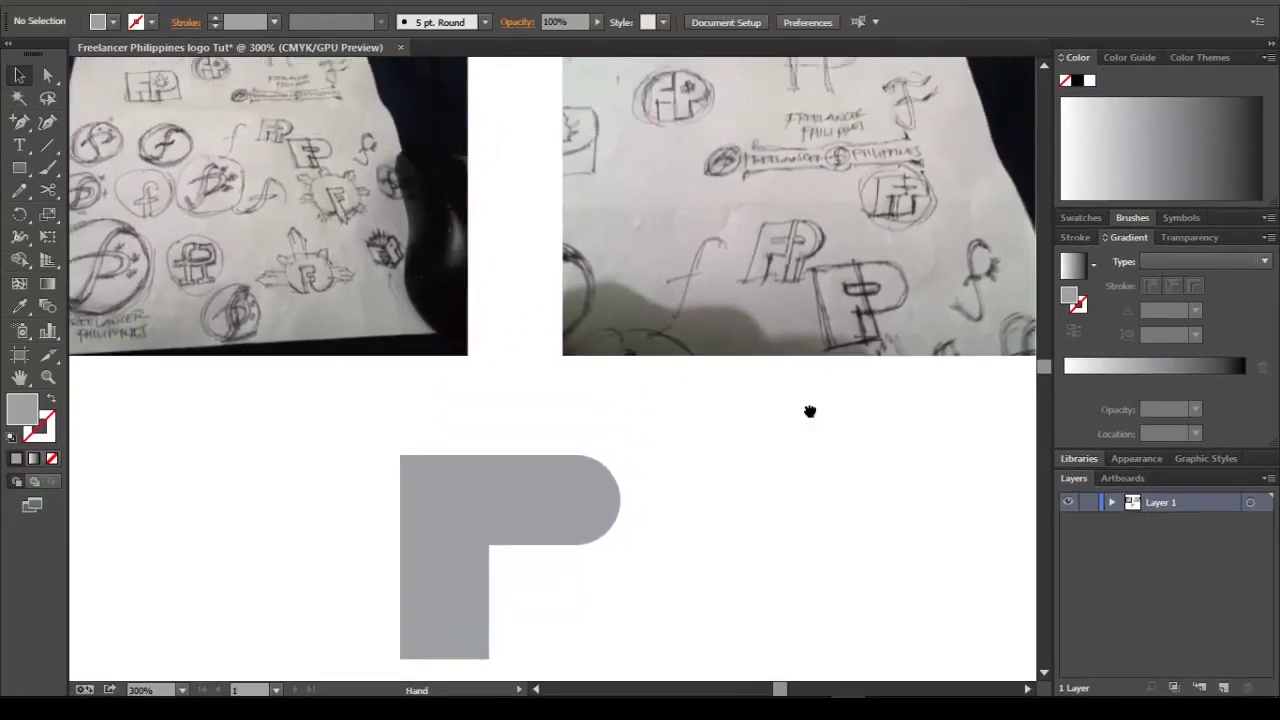
pyautogui.moveTo(810, 411)
pyautogui.mouseDown()
pyautogui.moveTo(883, 349)
pyautogui.moveTo(857, 355)
pyautogui.mouseUp()
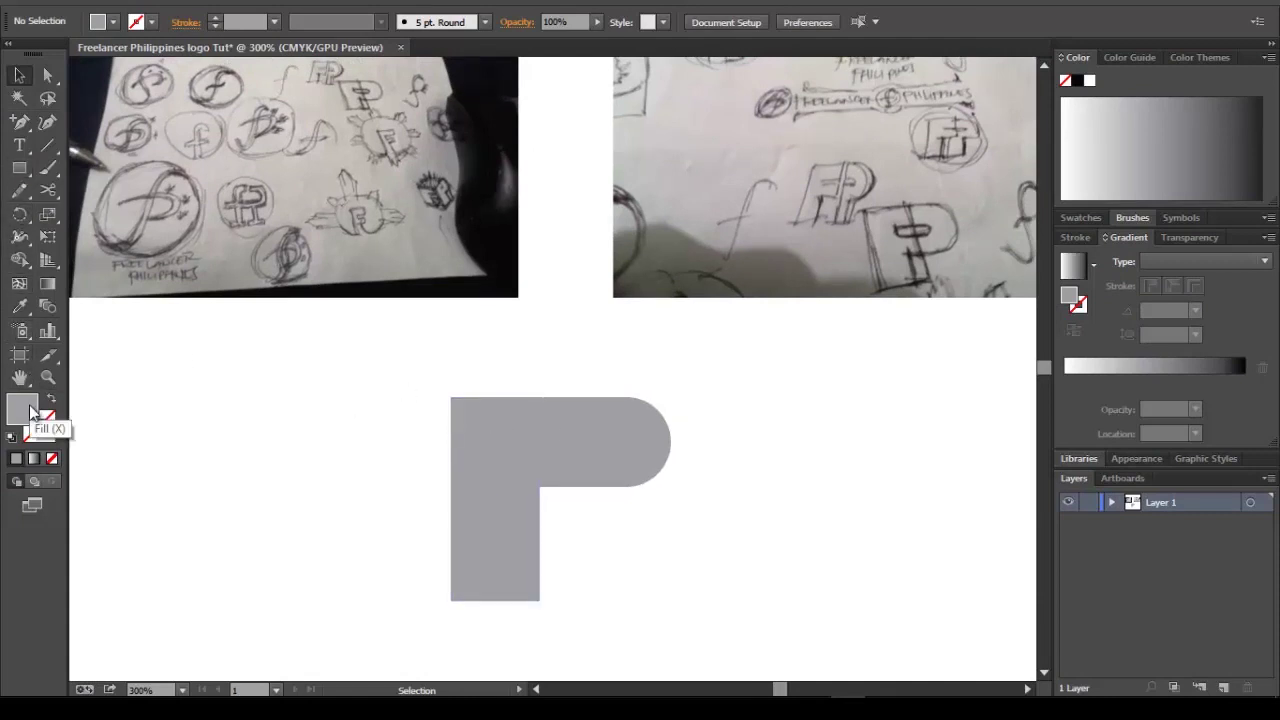
pyautogui.doubleClick(30, 410)
pyautogui.click(791, 168)
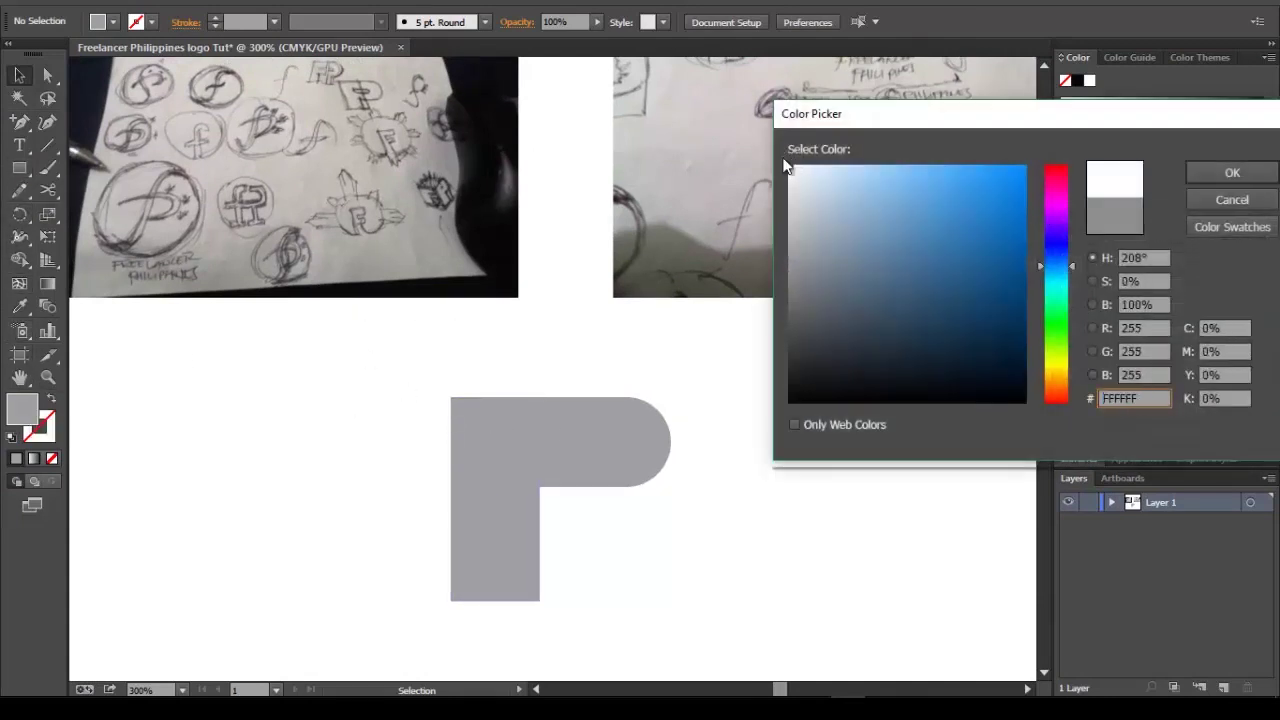
pyautogui.click(1231, 172)
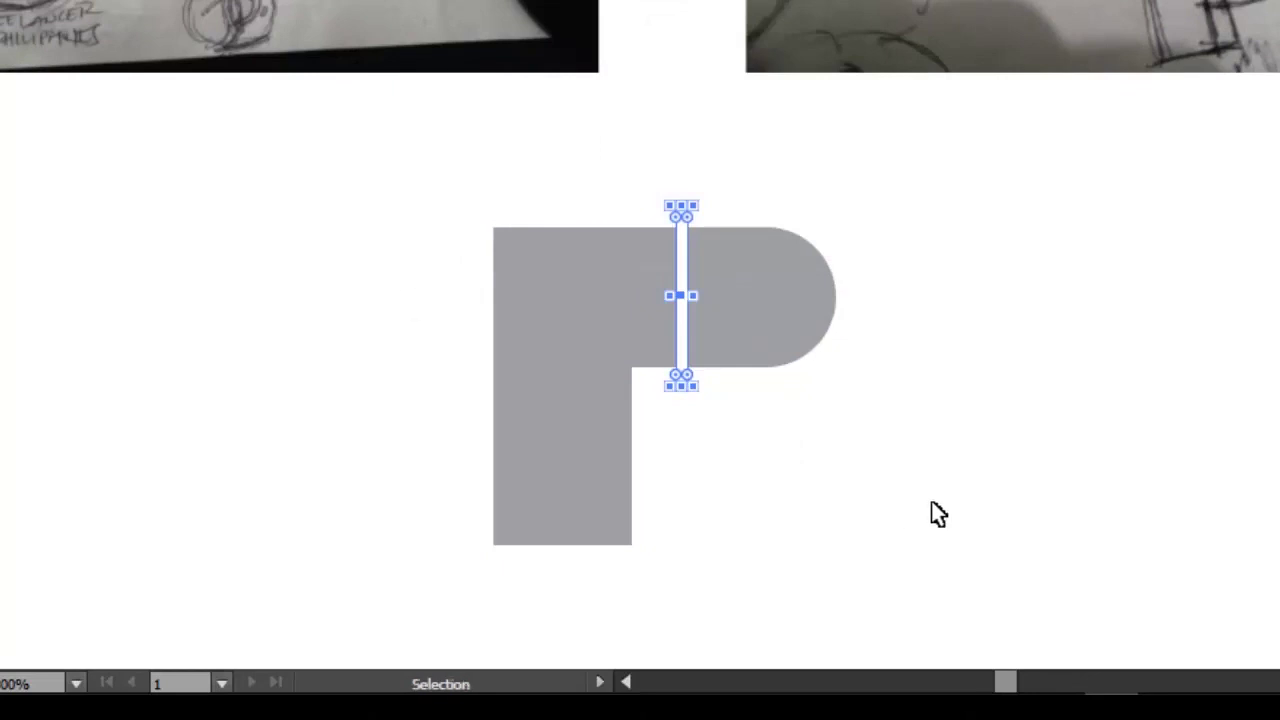
pyautogui.click(768, 466)
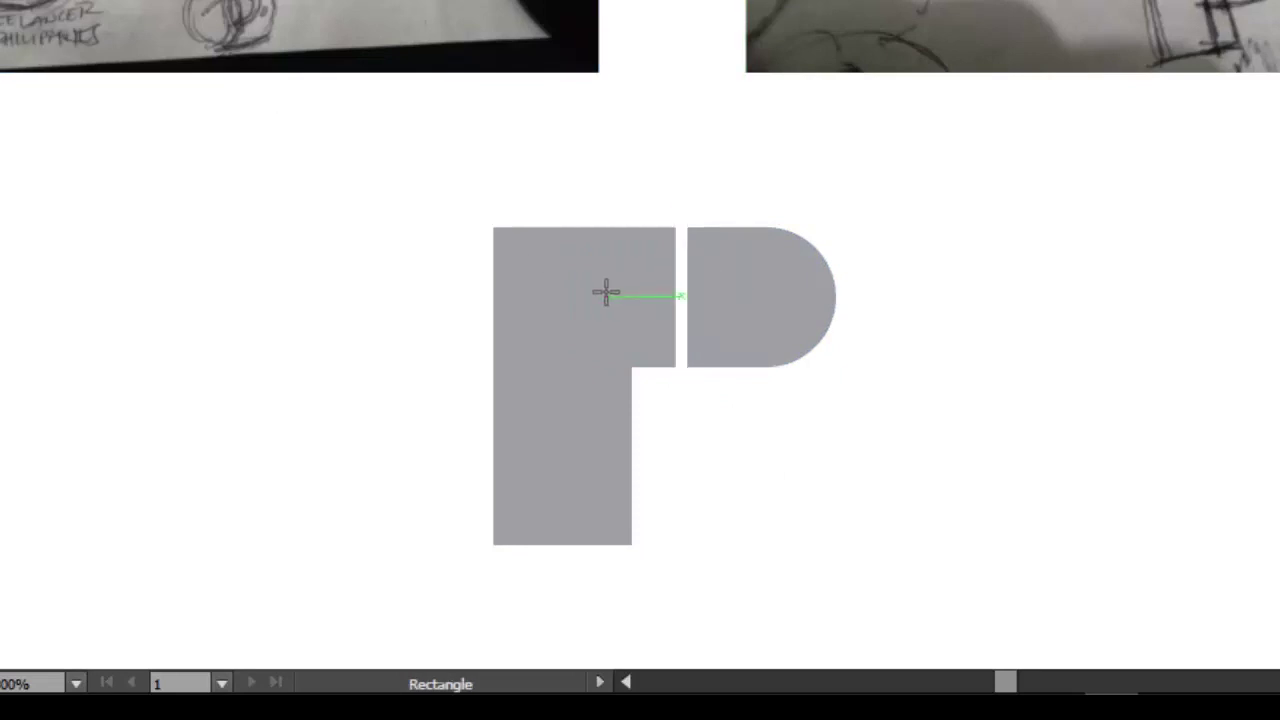
# Draw a thin white horizontal bar across the P's upper part and round its ends to 0.02 in.
pyautogui.moveTo(606, 297); pyautogui.dragTo(765, 310)
pyautogui.press('z')
pyautogui.click(717, 306)
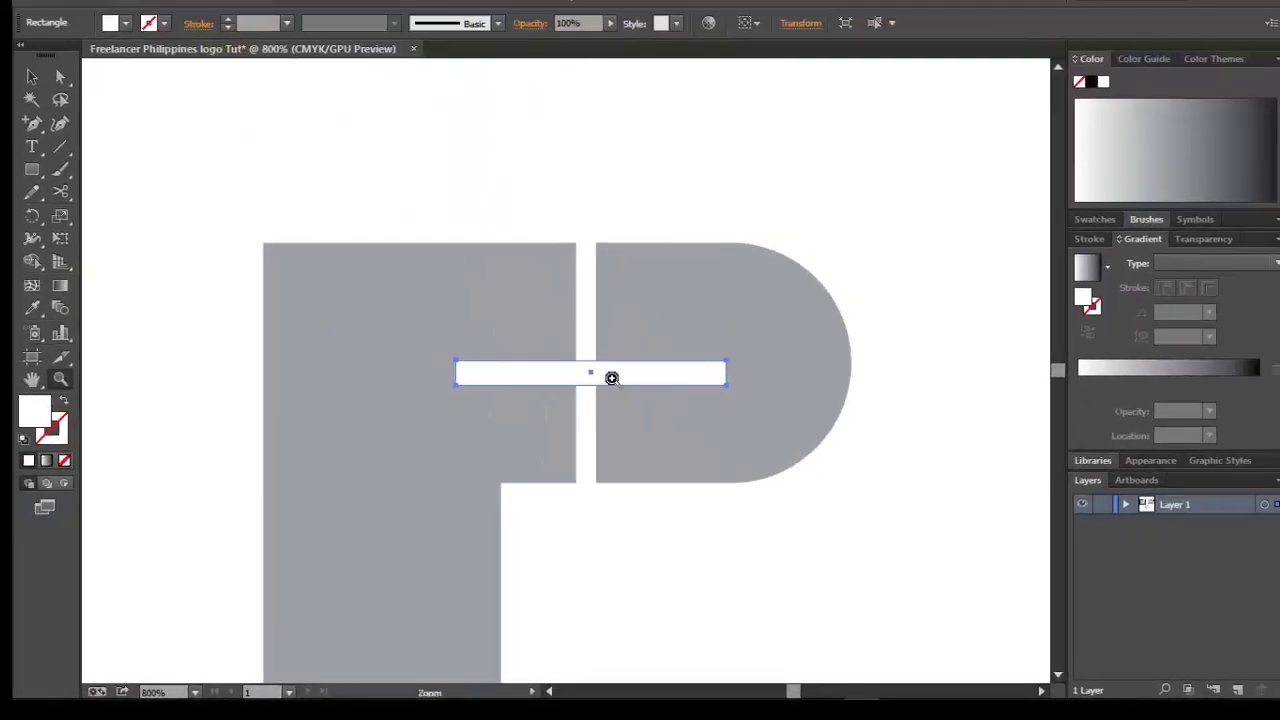
pyautogui.click(611, 379)
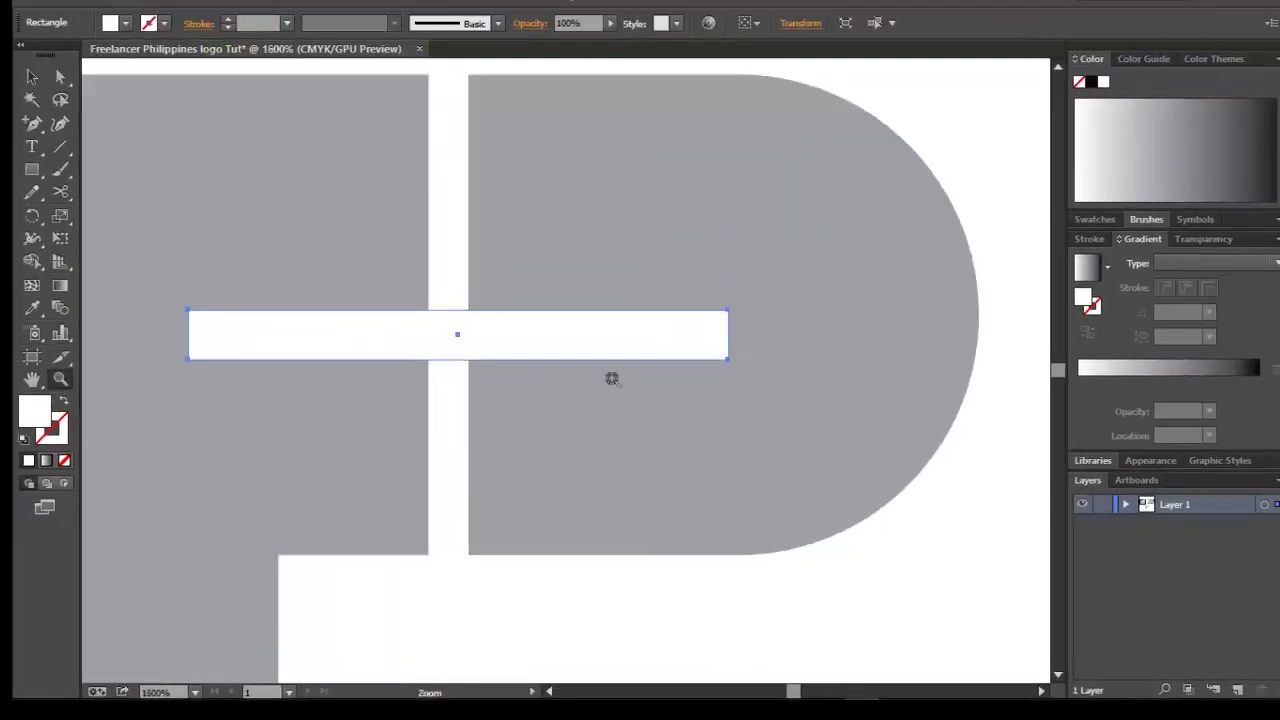
pyautogui.click(60, 79)
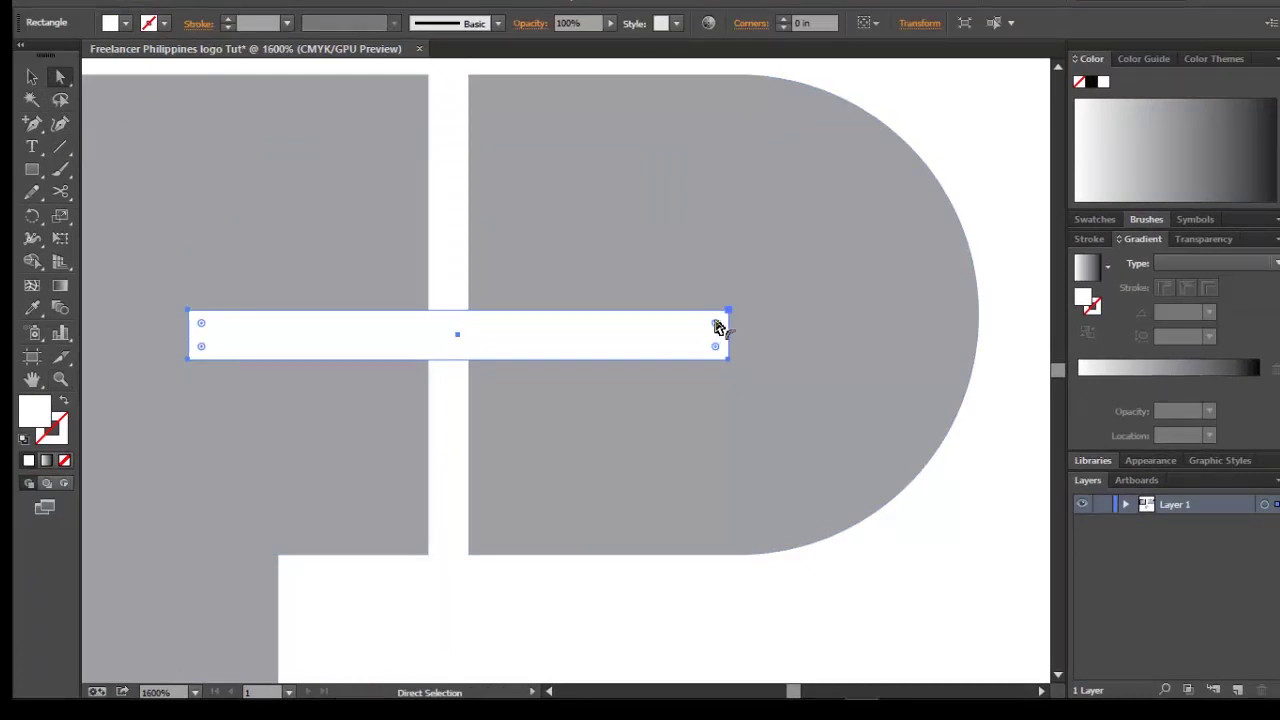
pyautogui.moveTo(716, 323); pyautogui.dragTo(688, 350)
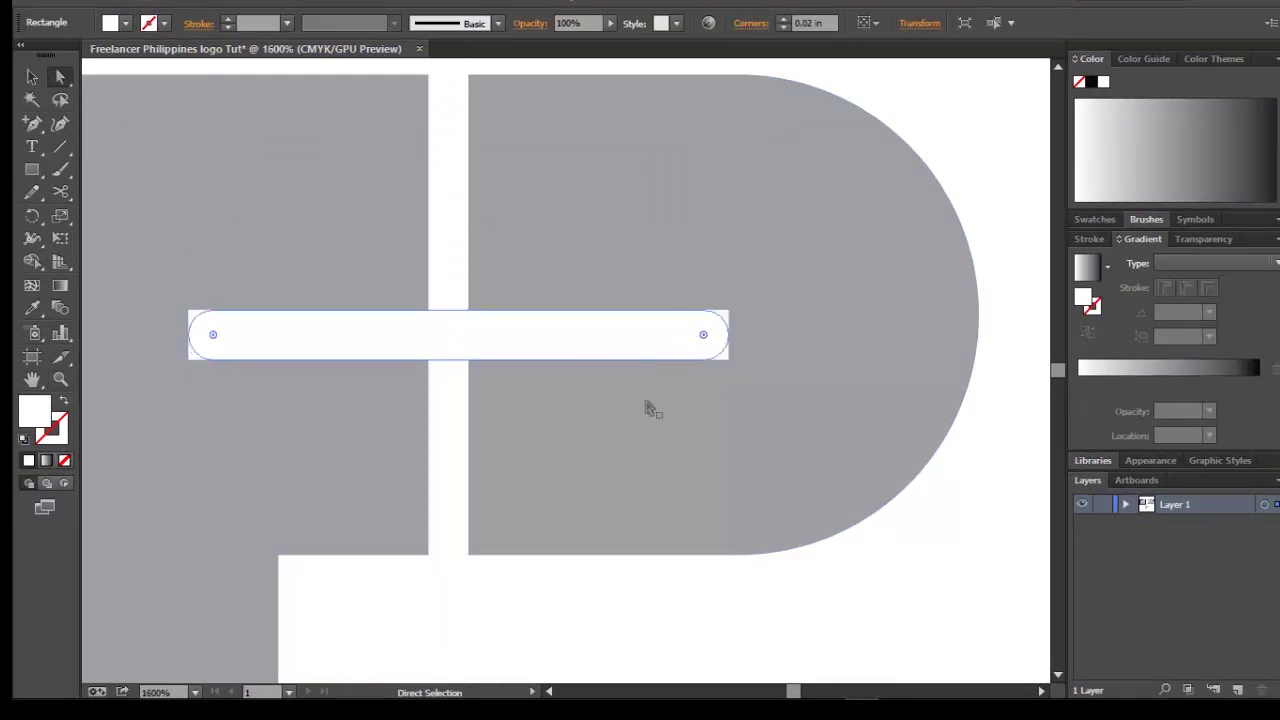
pyautogui.click(593, 616)
pyautogui.press('z')
pyautogui.keyDown('alt'); pyautogui.click(563, 463); pyautogui.keyUp('alt')
pyautogui.keyDown('alt'); pyautogui.click(573, 490); pyautogui.keyUp('alt')
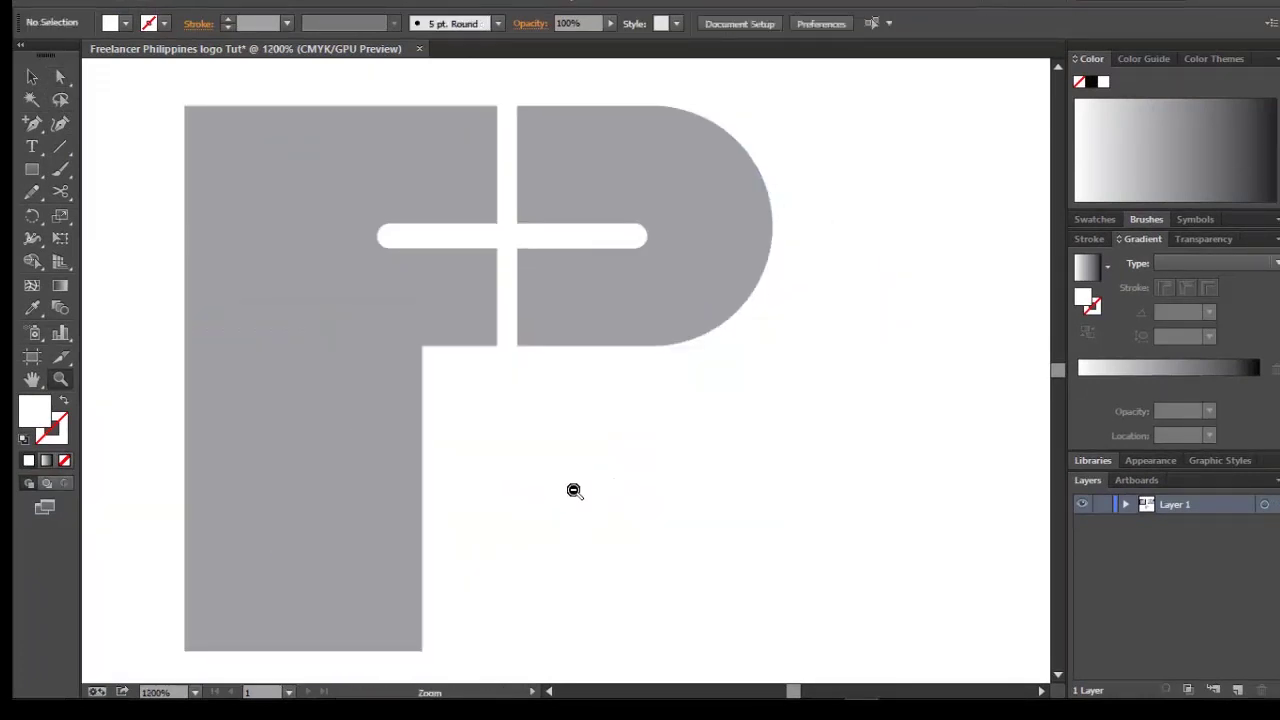
pyautogui.keyDown('alt'); pyautogui.click(573, 490); pyautogui.keyUp('alt')
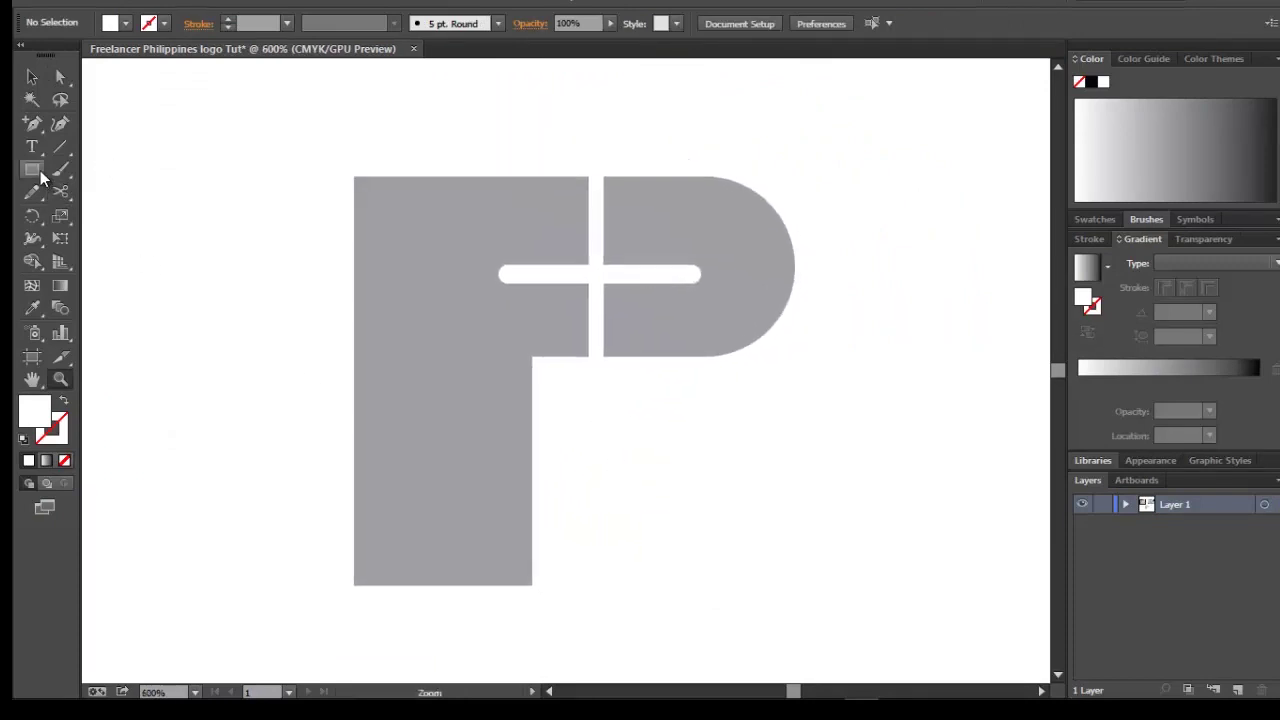
# Draw a tall rectangle below the P's gap and give it the P's grey with the Eyedropper.
pyautogui.click(32, 170)
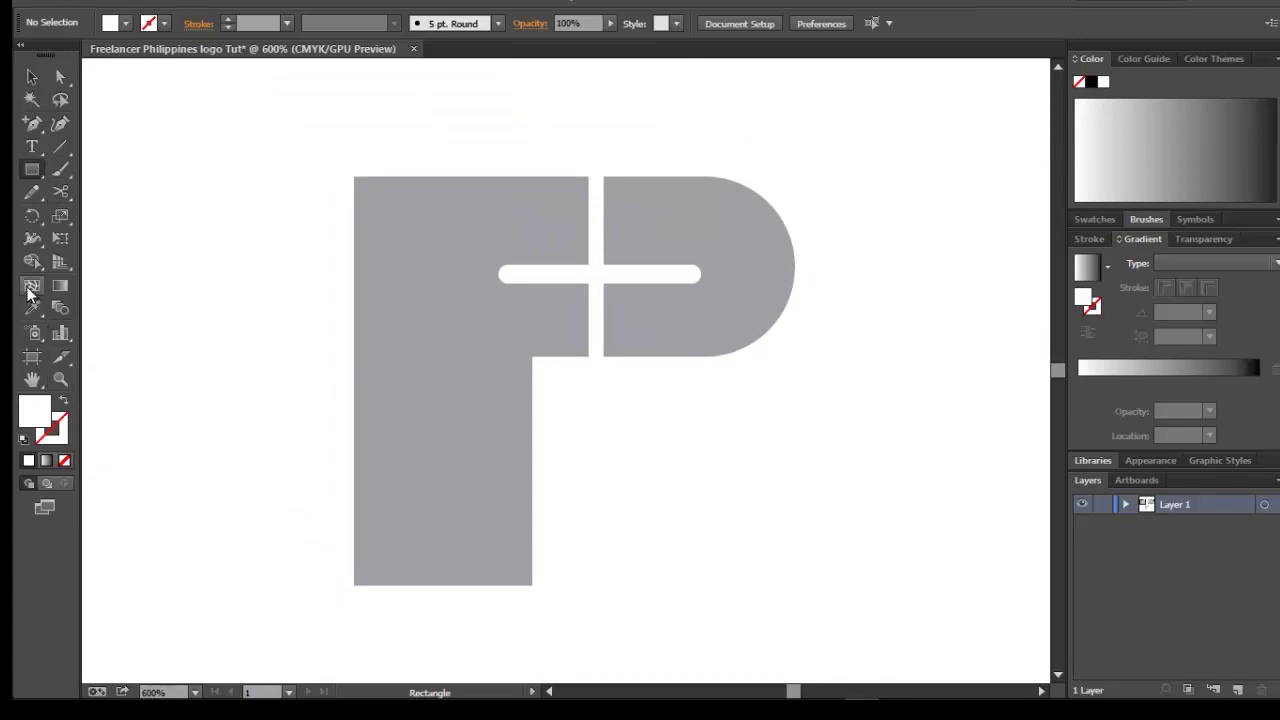
pyautogui.click(32, 170)
pyautogui.moveTo(603, 357); pyautogui.dragTo(669, 586)
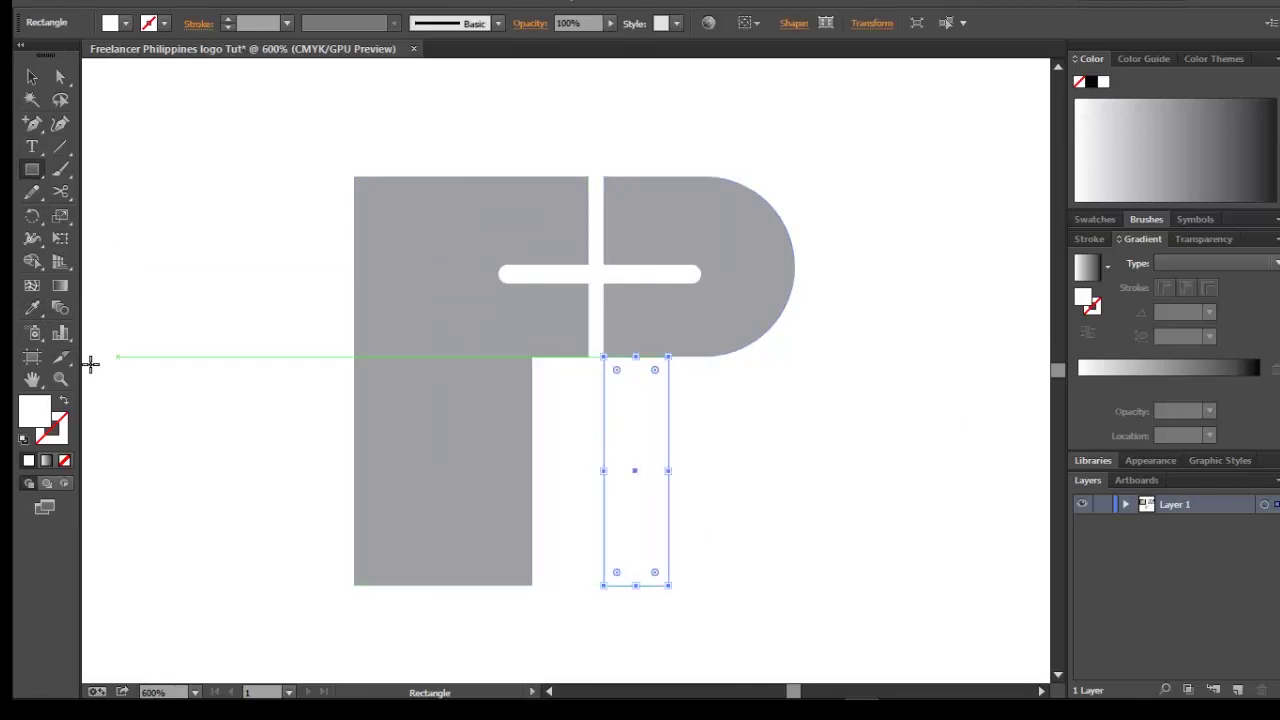
pyautogui.click(32, 309)
pyautogui.click(488, 414)
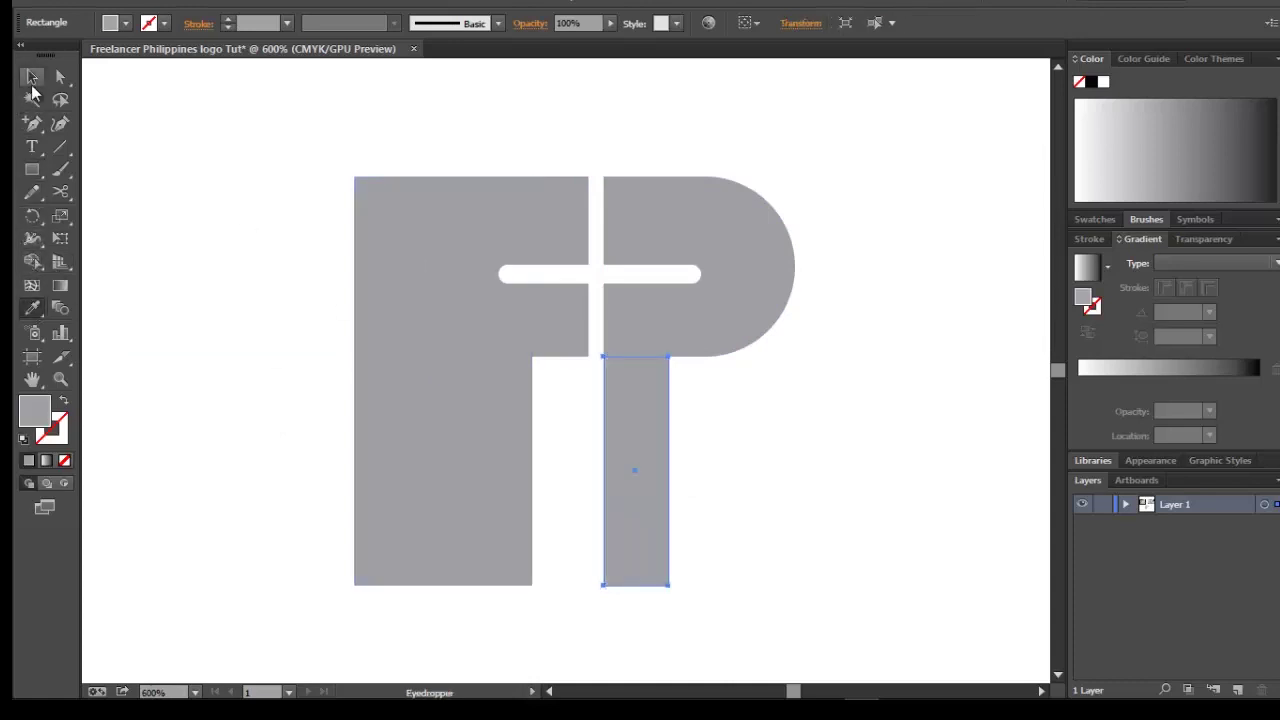
# Duplicate the stem rectangle to the left, stretch the right copy up to the P, and select all shapes.
pyautogui.click(32, 86)
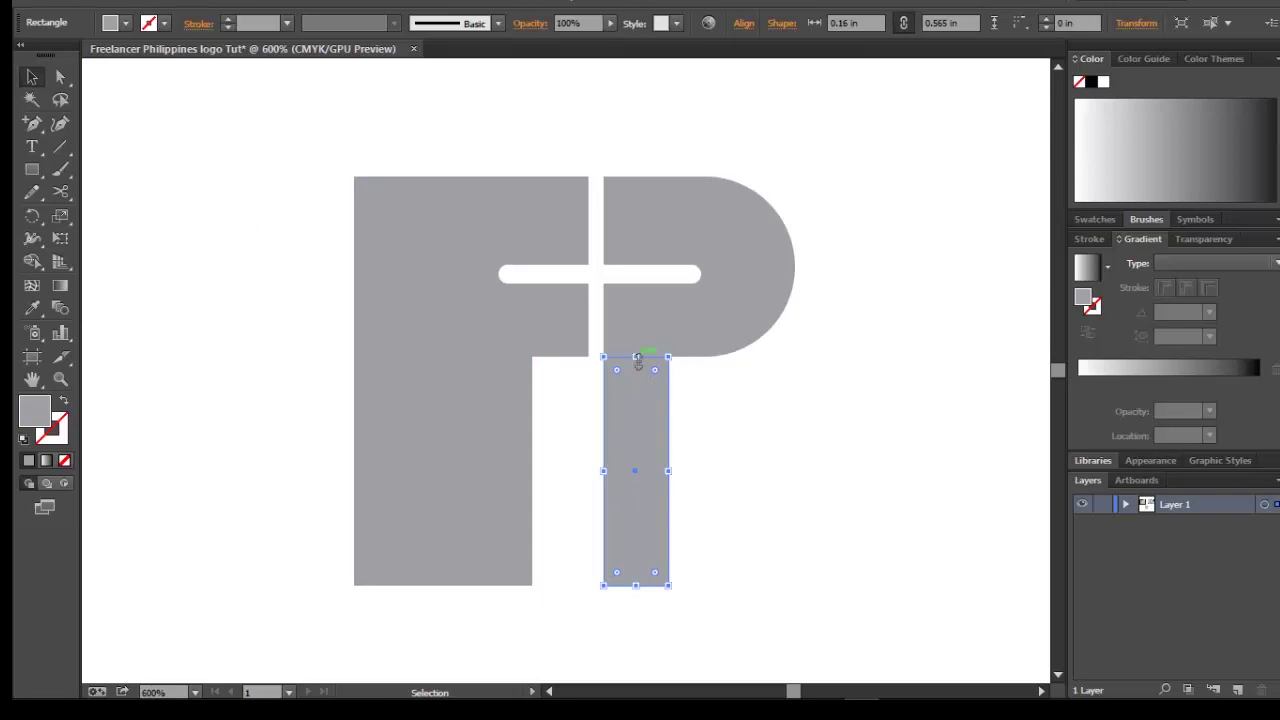
pyautogui.moveTo(637, 357); pyautogui.dragTo(637, 370)
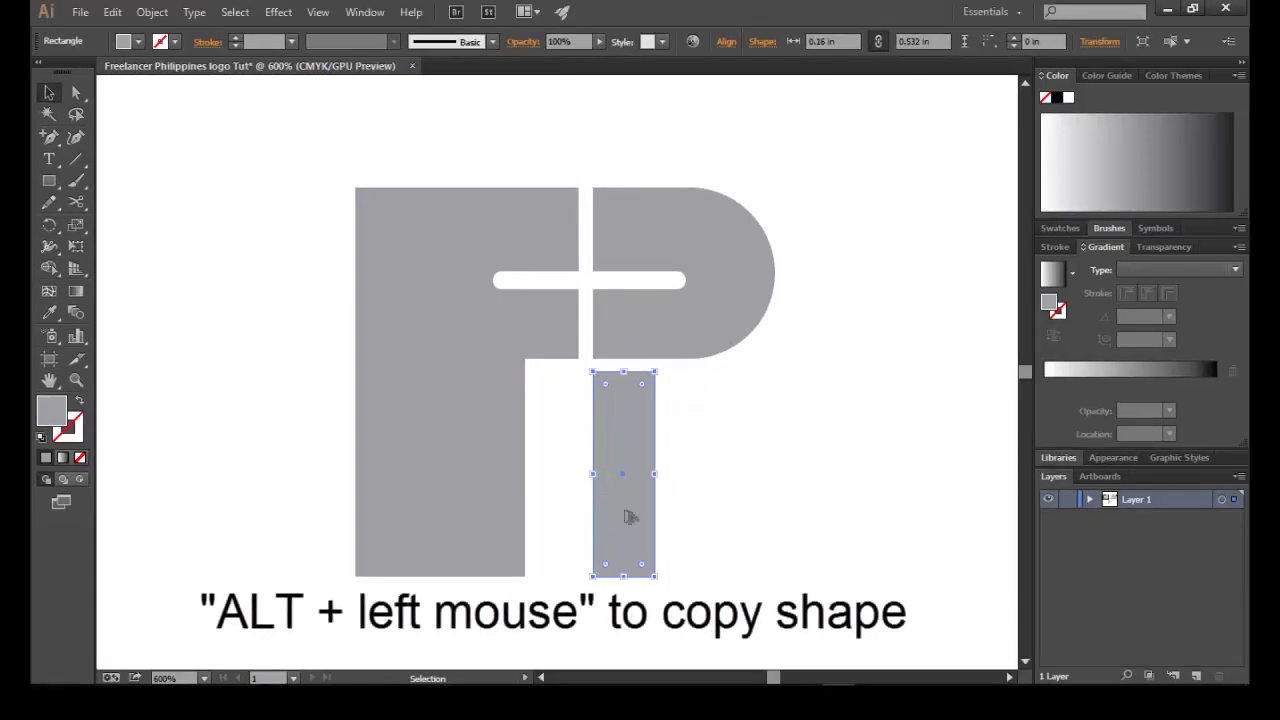
pyautogui.moveTo(630, 517); pyautogui.dragTo(580, 514)
pyautogui.click(638, 448)
pyautogui.moveTo(624, 371); pyautogui.dragTo(623, 358)
pyautogui.click(763, 503)
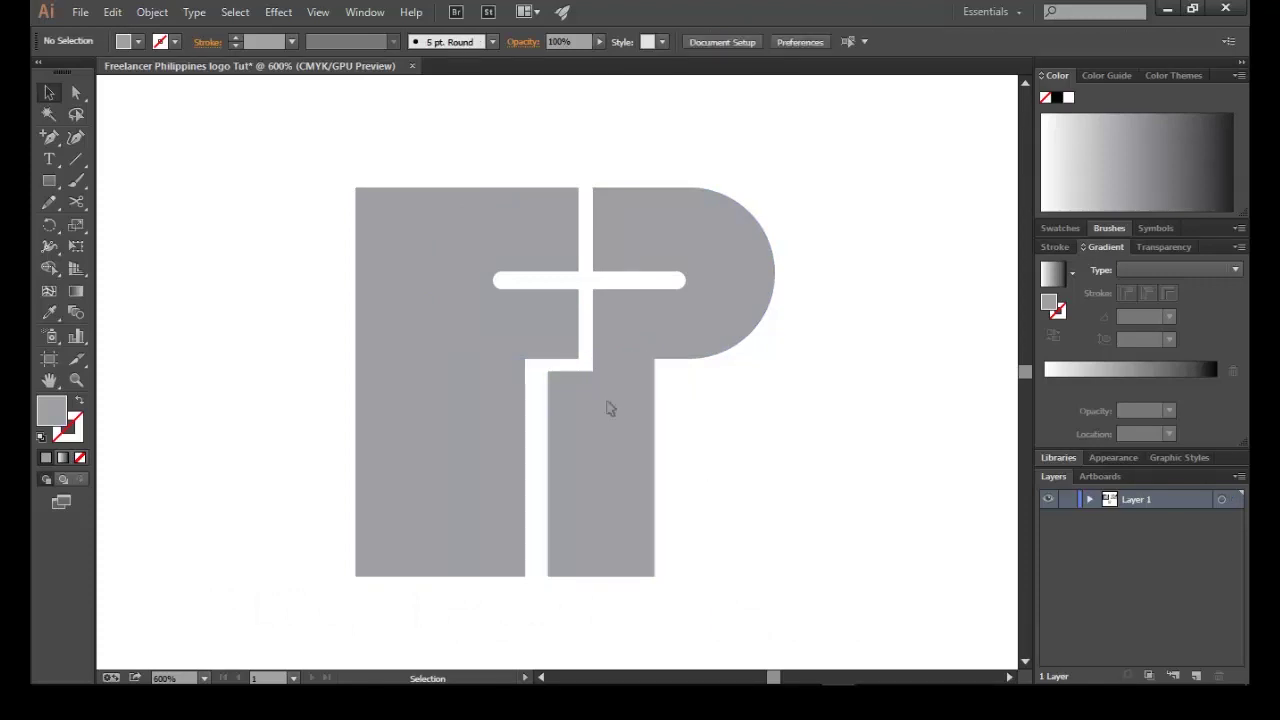
pyautogui.moveTo(768, 524); pyautogui.dragTo(283, 163)
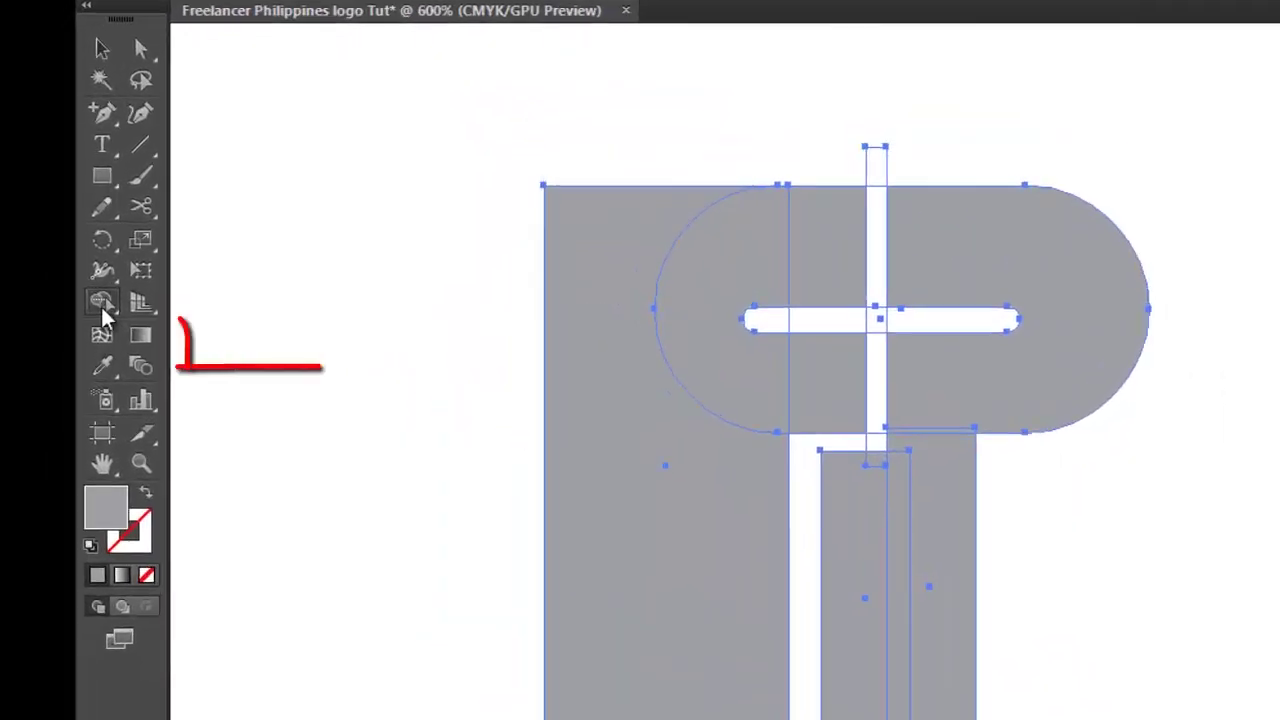
# Merge the bowl, stem and leftover grey regions into solid F and P shapes with Shape Builder.
pyautogui.click(49, 291)
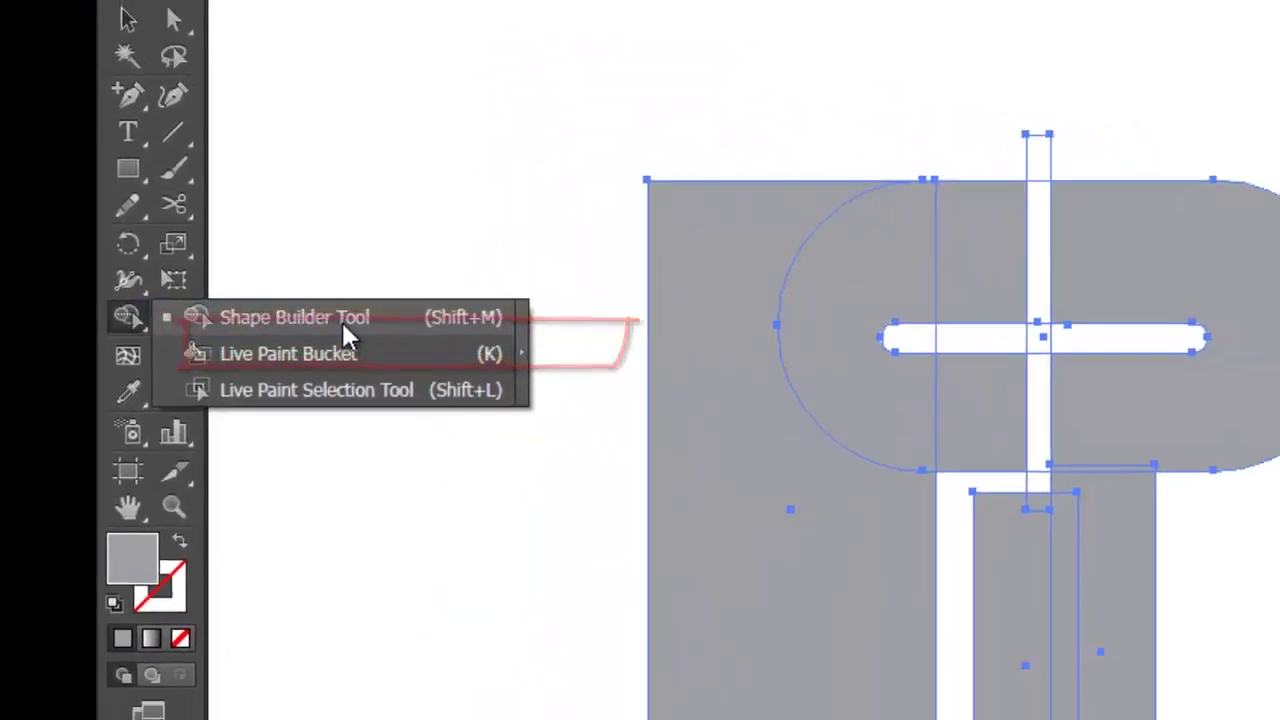
pyautogui.click(342, 322)
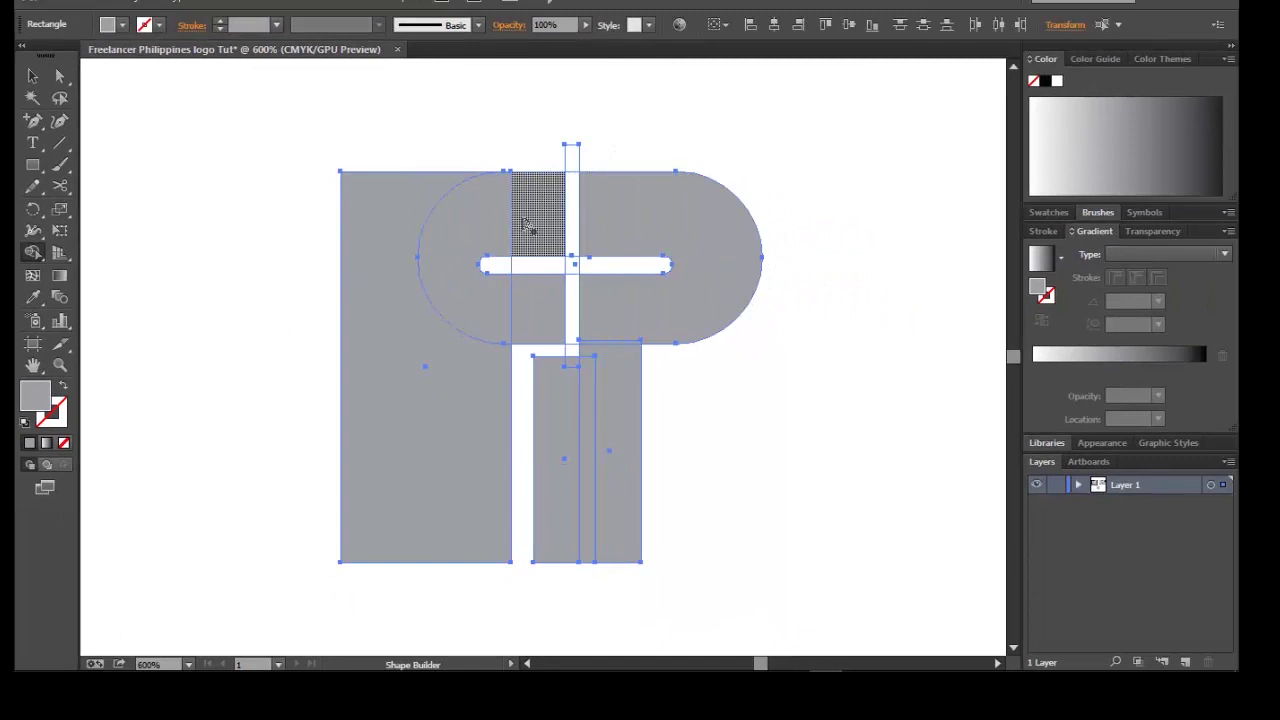
pyautogui.moveTo(527, 226); pyautogui.dragTo(416, 211)
pyautogui.moveTo(540, 320)
pyautogui.mouseDown()
pyautogui.moveTo(600, 366)
pyautogui.moveTo(618, 328)
pyautogui.moveTo(583, 428)
pyautogui.mouseUp()
pyautogui.moveTo(575, 372); pyautogui.dragTo(600, 440)
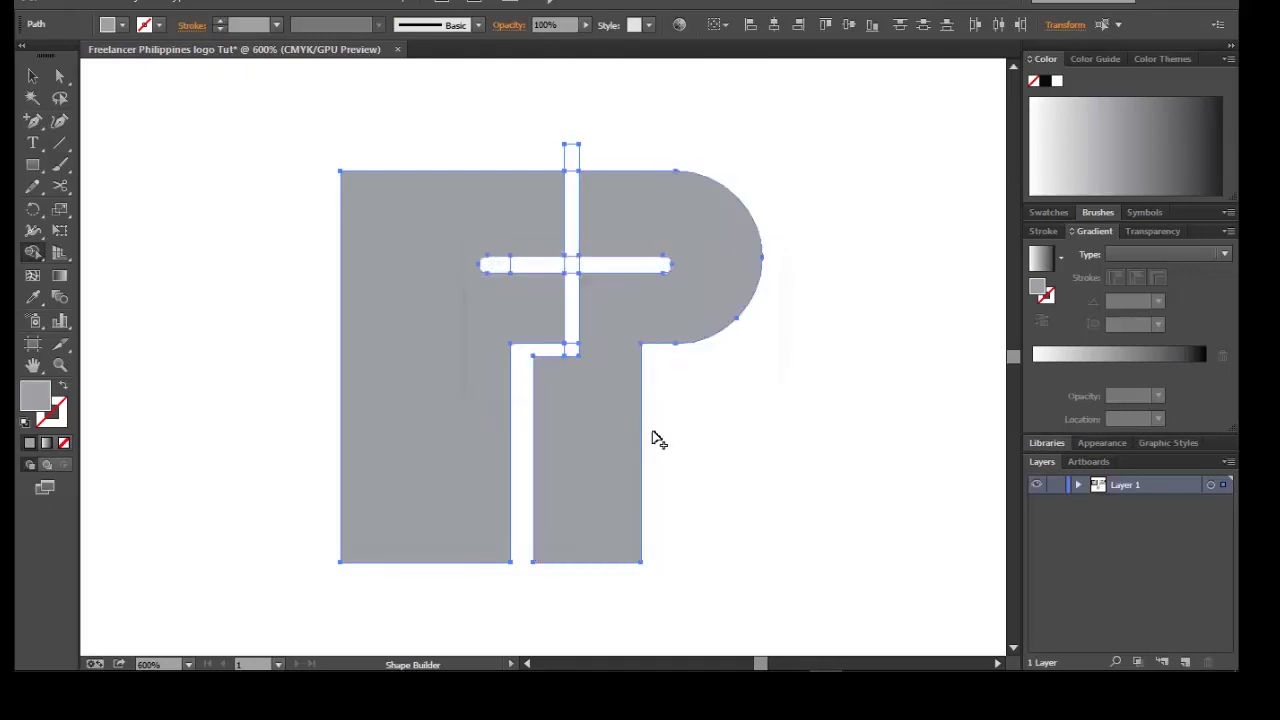
pyautogui.click(32, 76)
# Expand the white horizontal and vertical bars into plain shapes, then select all logo paths.
pyautogui.click(755, 486)
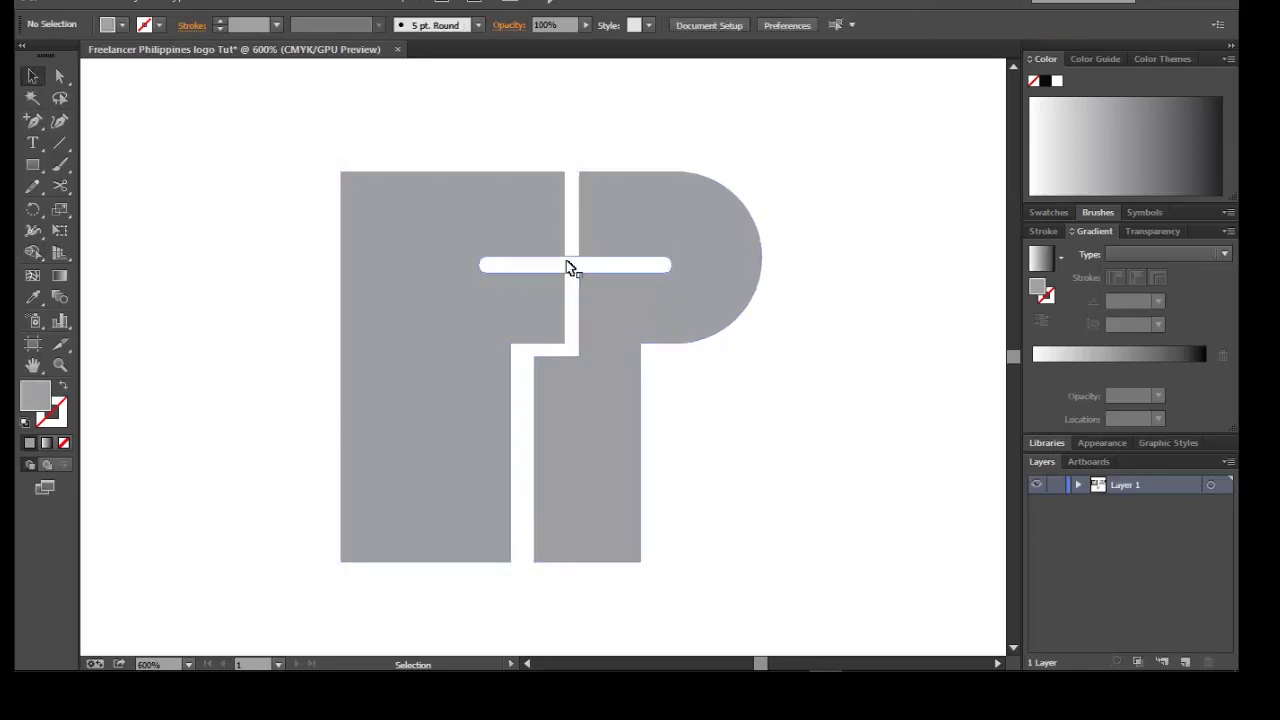
pyautogui.click(581, 267)
pyautogui.keyDown('shift'); pyautogui.click(572, 221); pyautogui.keyUp('shift')
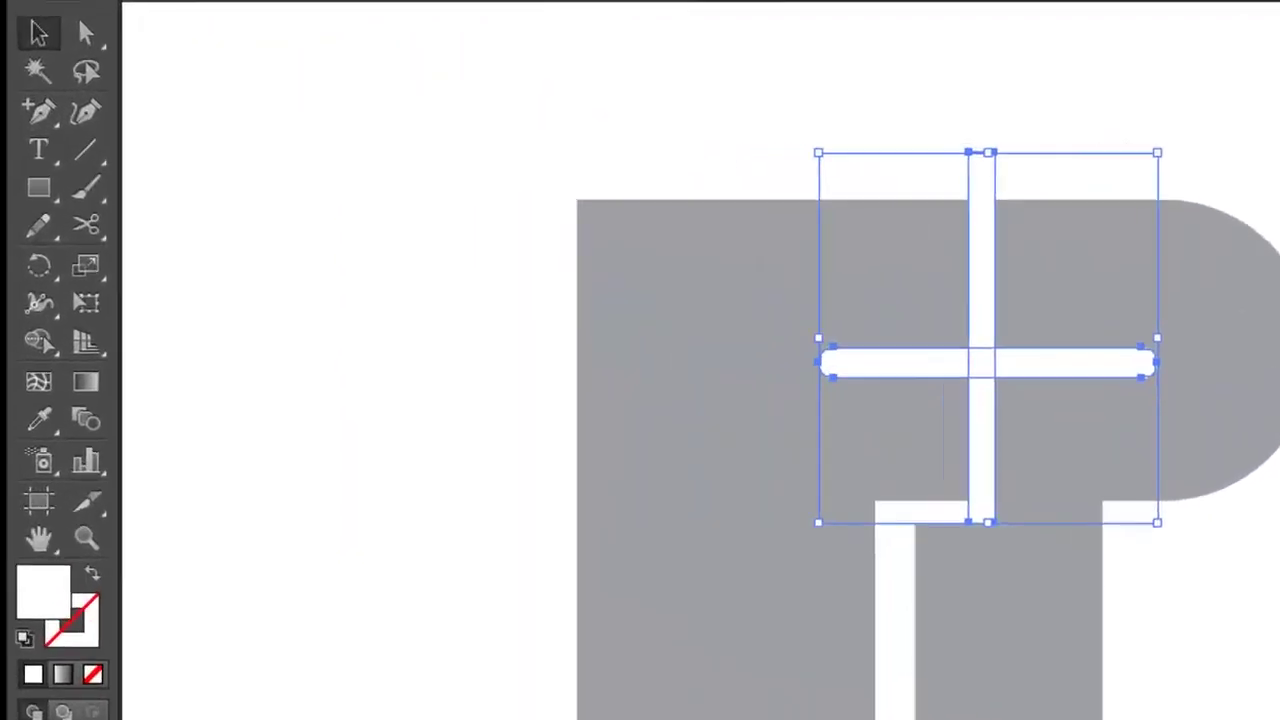
pyautogui.click(221, 0)
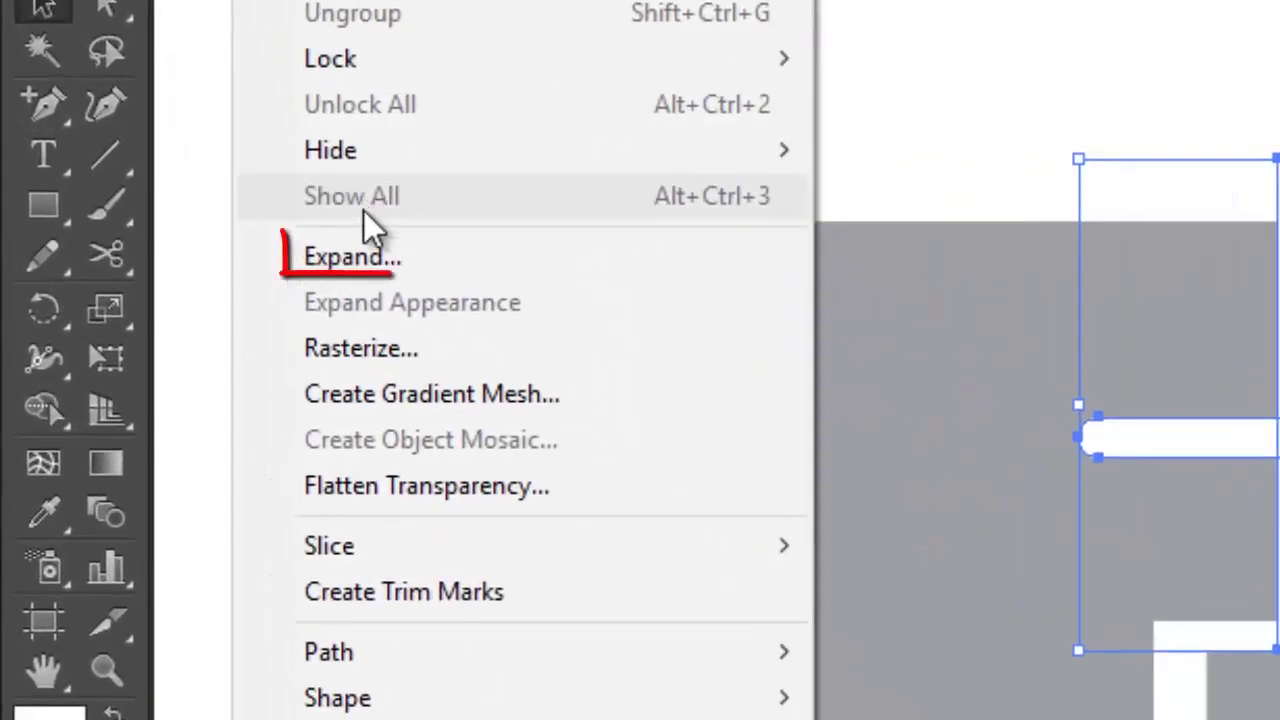
pyautogui.click(282, 234)
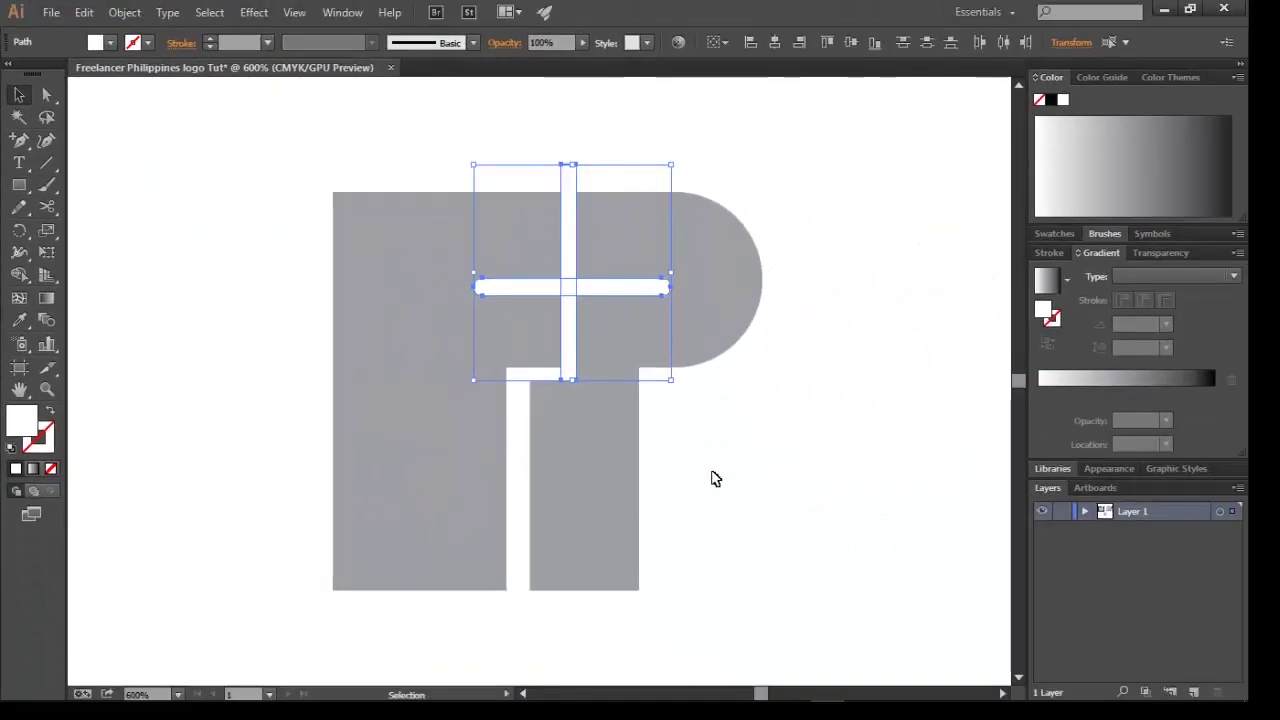
pyautogui.click(736, 490)
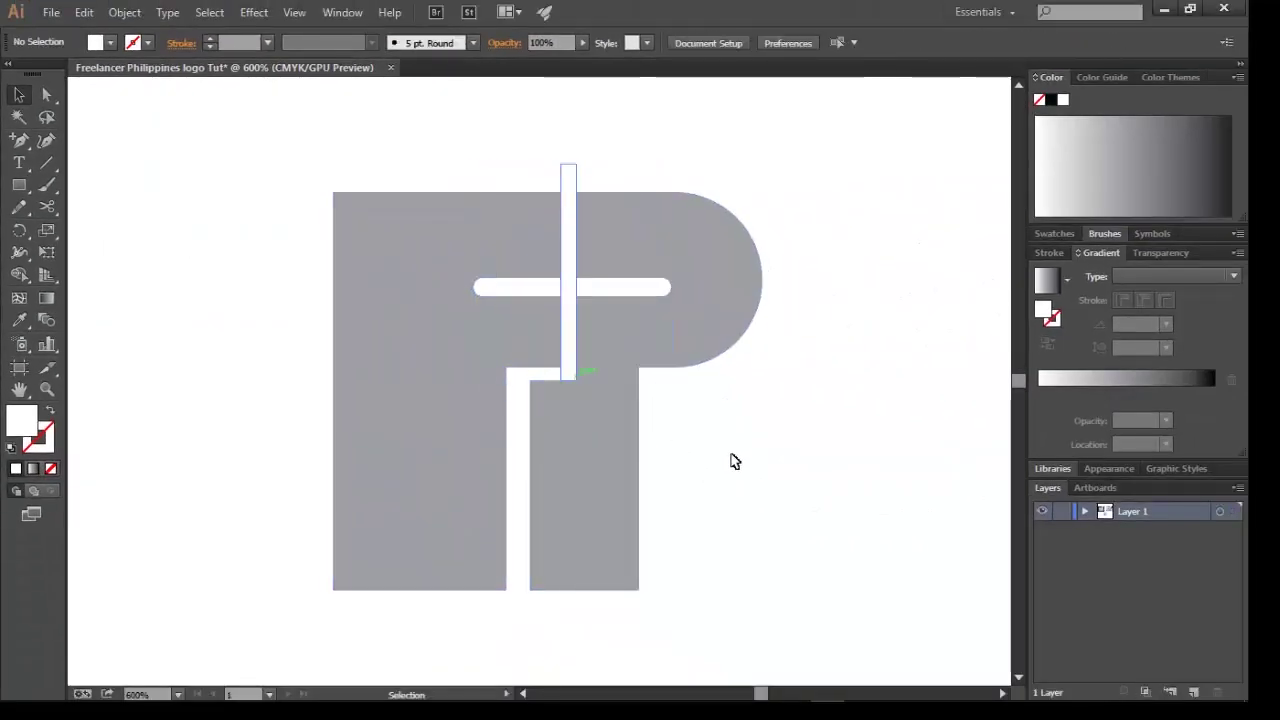
pyautogui.moveTo(731, 461); pyautogui.dragTo(217, 177)
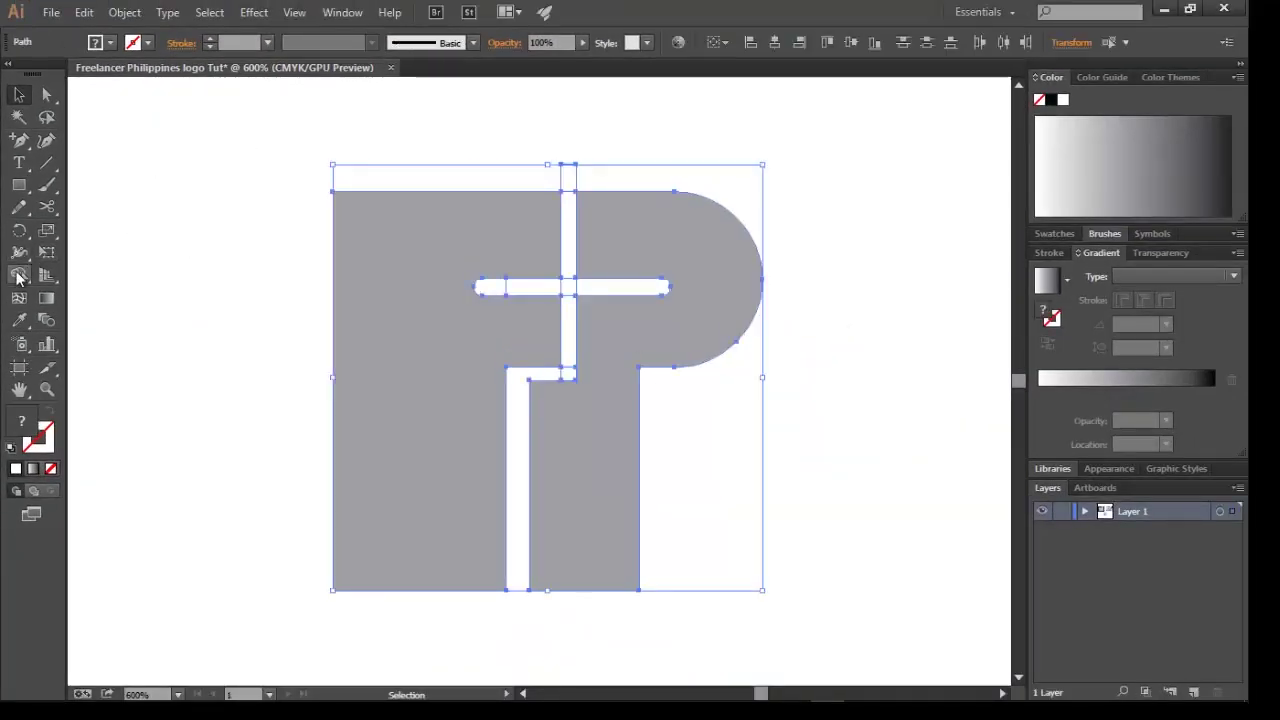
# Merge the white strip segments into a single white cross with Shape Builder.
pyautogui.click(20, 283)
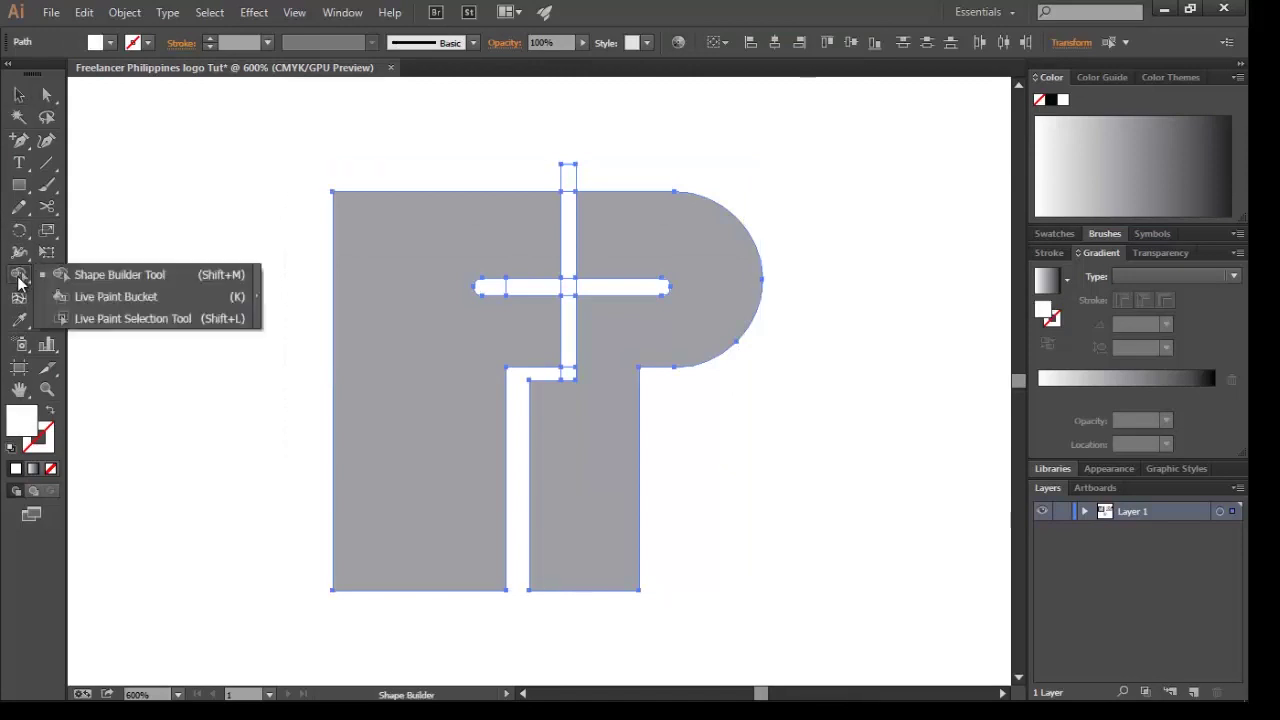
pyautogui.click(90, 272)
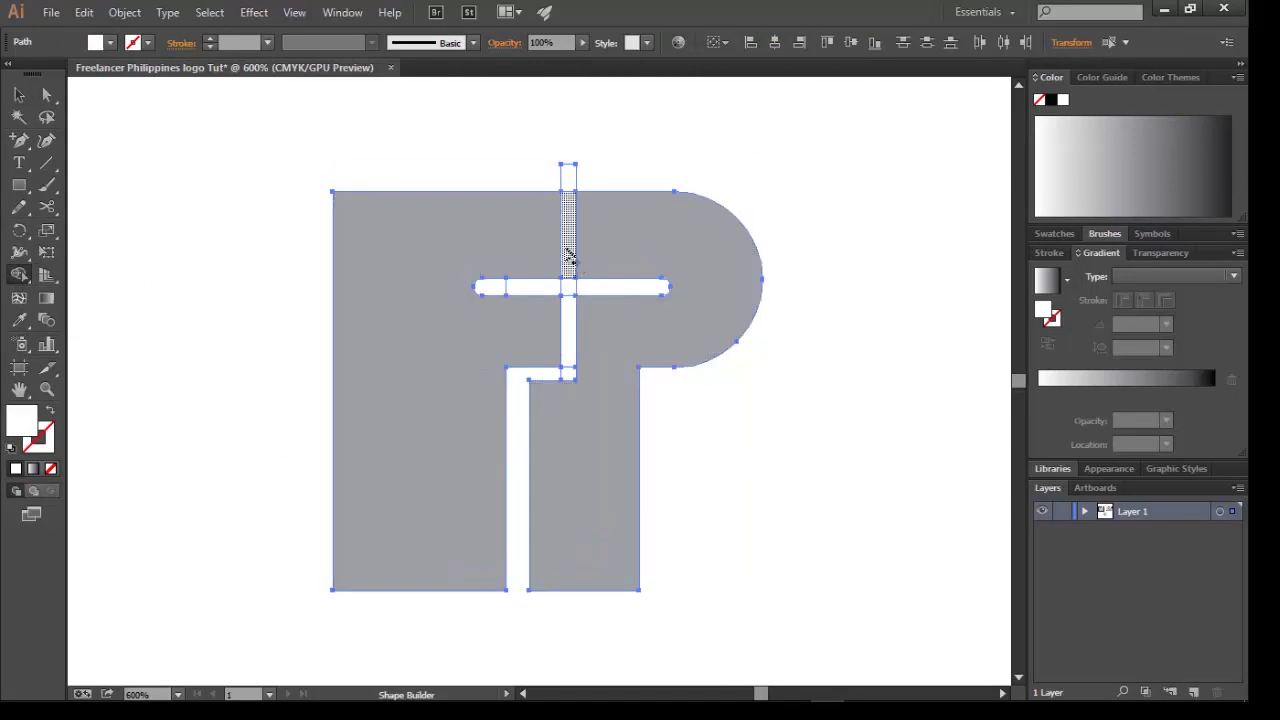
pyautogui.moveTo(568, 260); pyautogui.dragTo(568, 362)
pyautogui.moveTo(505, 287)
pyautogui.mouseDown()
pyautogui.moveTo(598, 294)
pyautogui.moveTo(560, 370)
pyautogui.moveTo(569, 377)
pyautogui.moveTo(556, 376)
pyautogui.mouseUp()
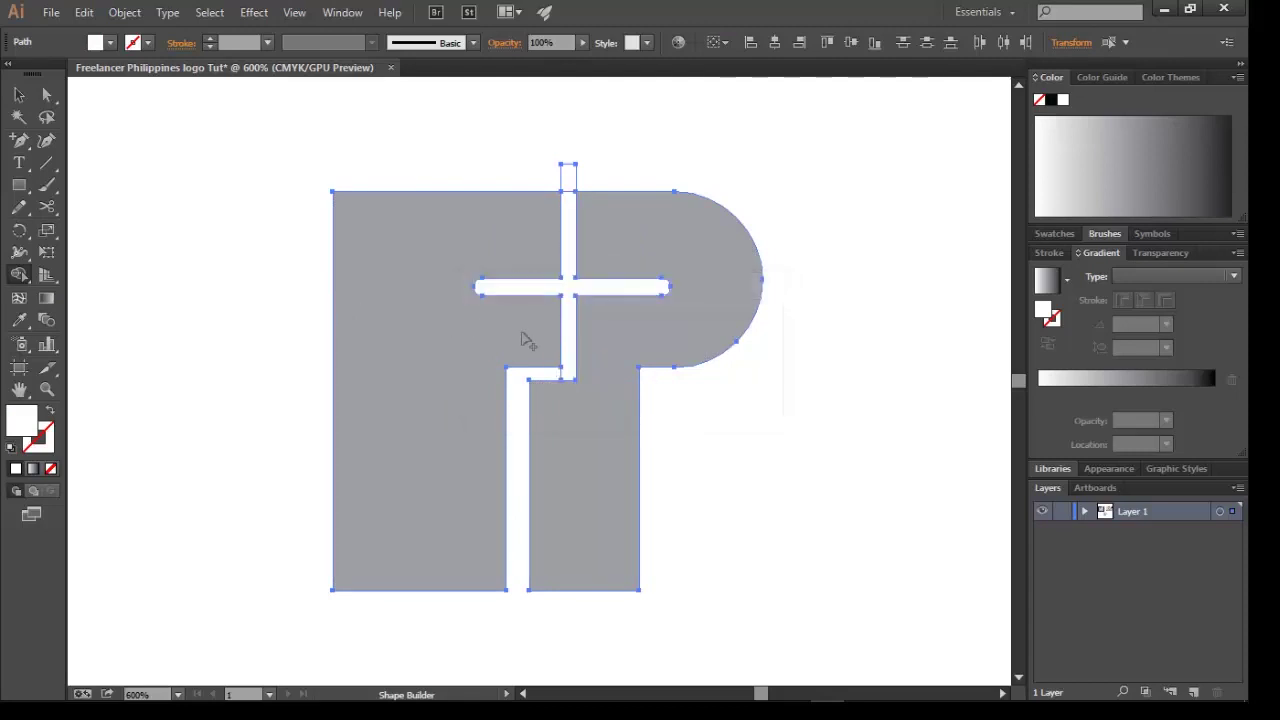
pyautogui.click(19, 94)
pyautogui.hotkey('ctrl', 'a')
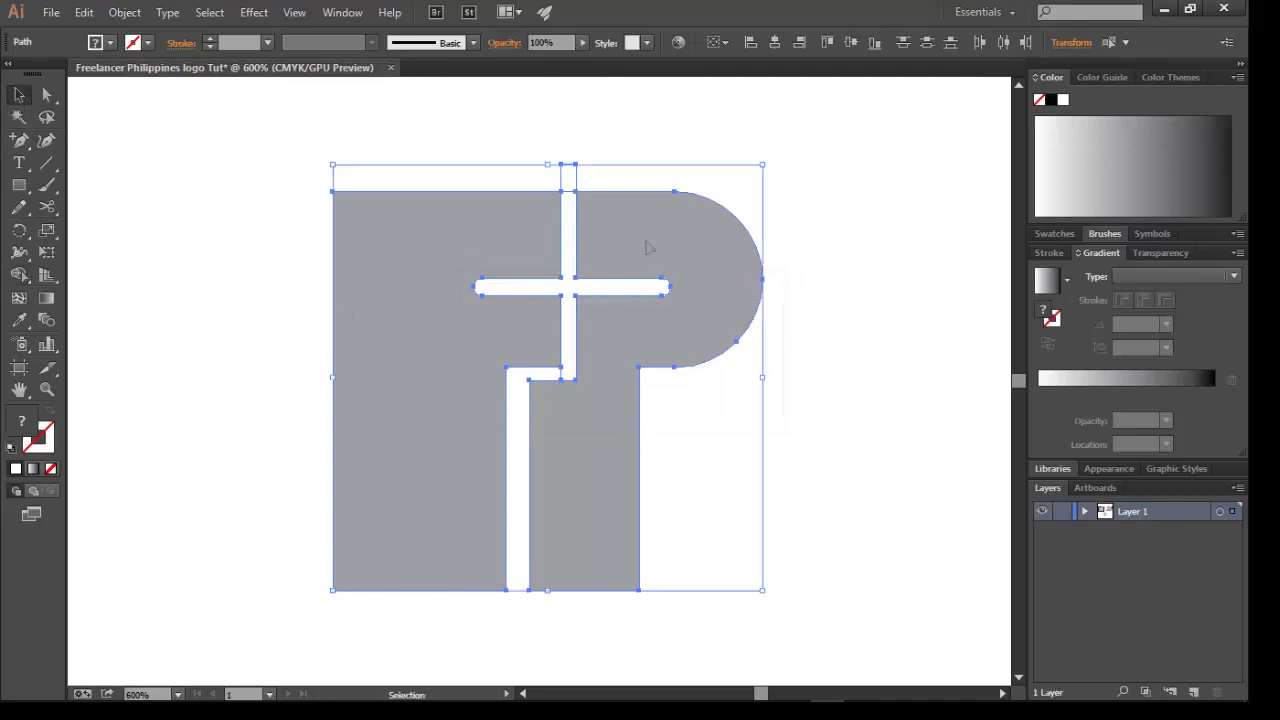
# Delete the white cross, leaving open gaps between the grey F and P, and zoom out to 400%.
pyautogui.click(634, 157)
pyautogui.click(580, 249)
pyautogui.click(572, 249)
pyautogui.press('Delete')
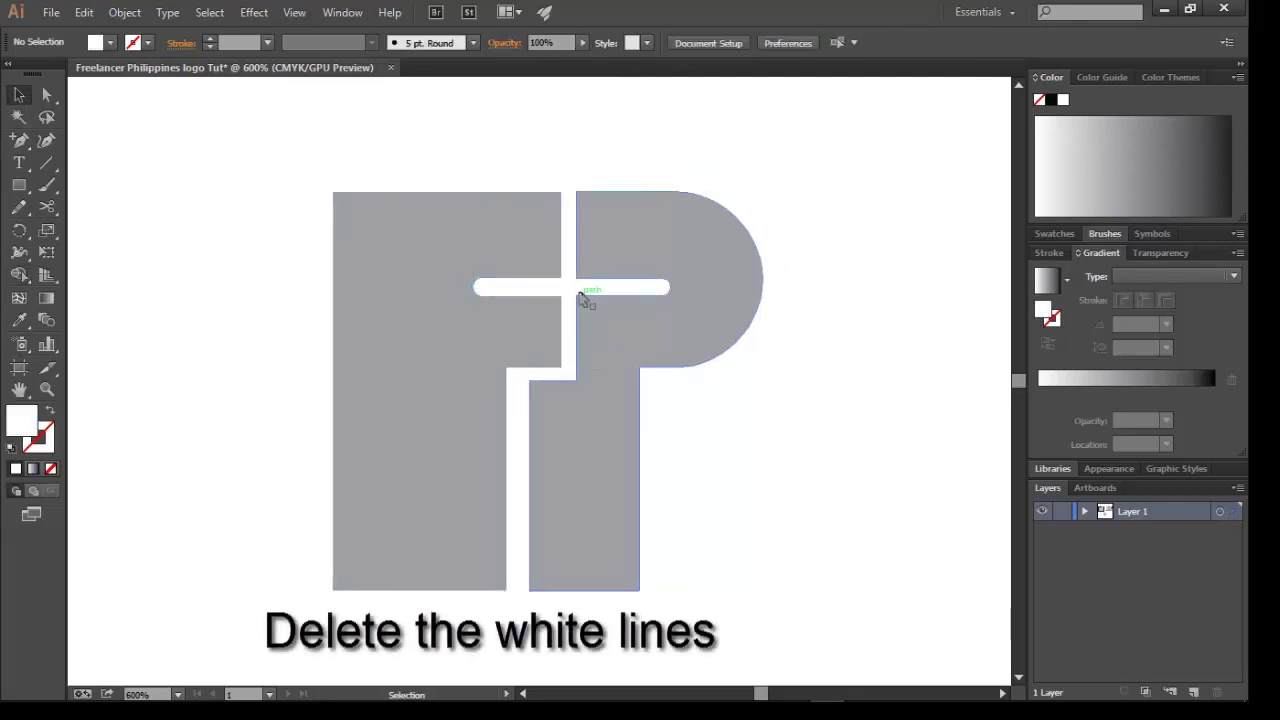
pyautogui.click(485, 363)
pyautogui.click(686, 445)
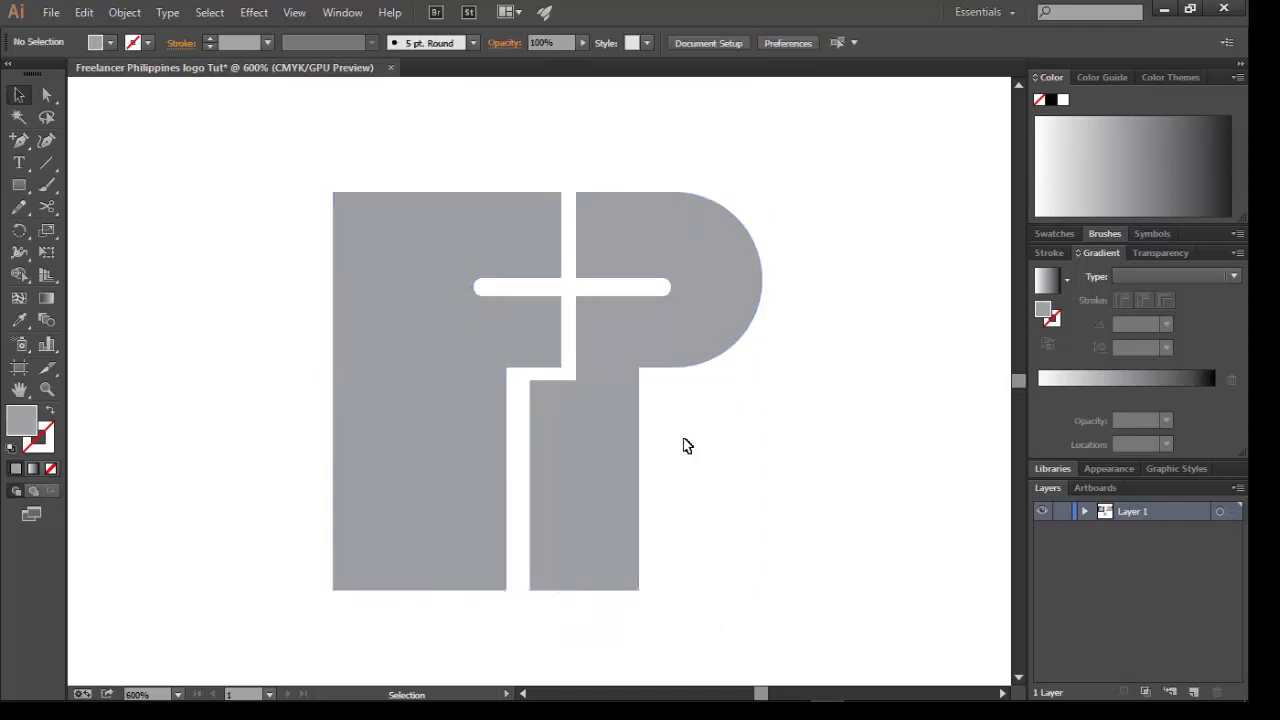
pyautogui.press('z')
pyautogui.keyDown('alt'); pyautogui.click(575, 416); pyautogui.keyUp('alt')
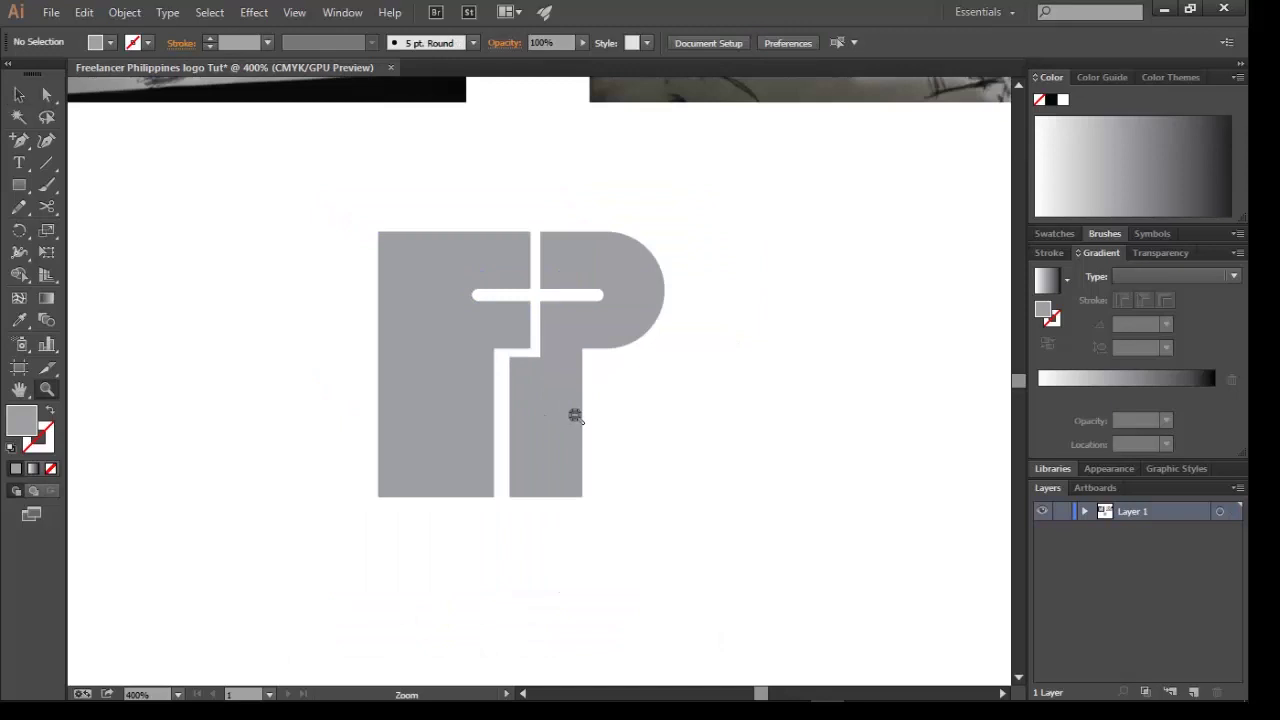
# Select the whole FP logo and apply a 15° horizontal shear to slant it.
pyautogui.keyDown('alt'); pyautogui.click(575, 416); pyautogui.keyUp('alt')
pyautogui.moveTo(657, 269)
pyautogui.mouseDown()
pyautogui.moveTo(534, 583)
pyautogui.moveTo(751, 346)
pyautogui.moveTo(606, 469)
pyautogui.moveTo(785, 407)
pyautogui.moveTo(747, 408)
pyautogui.mouseUp()
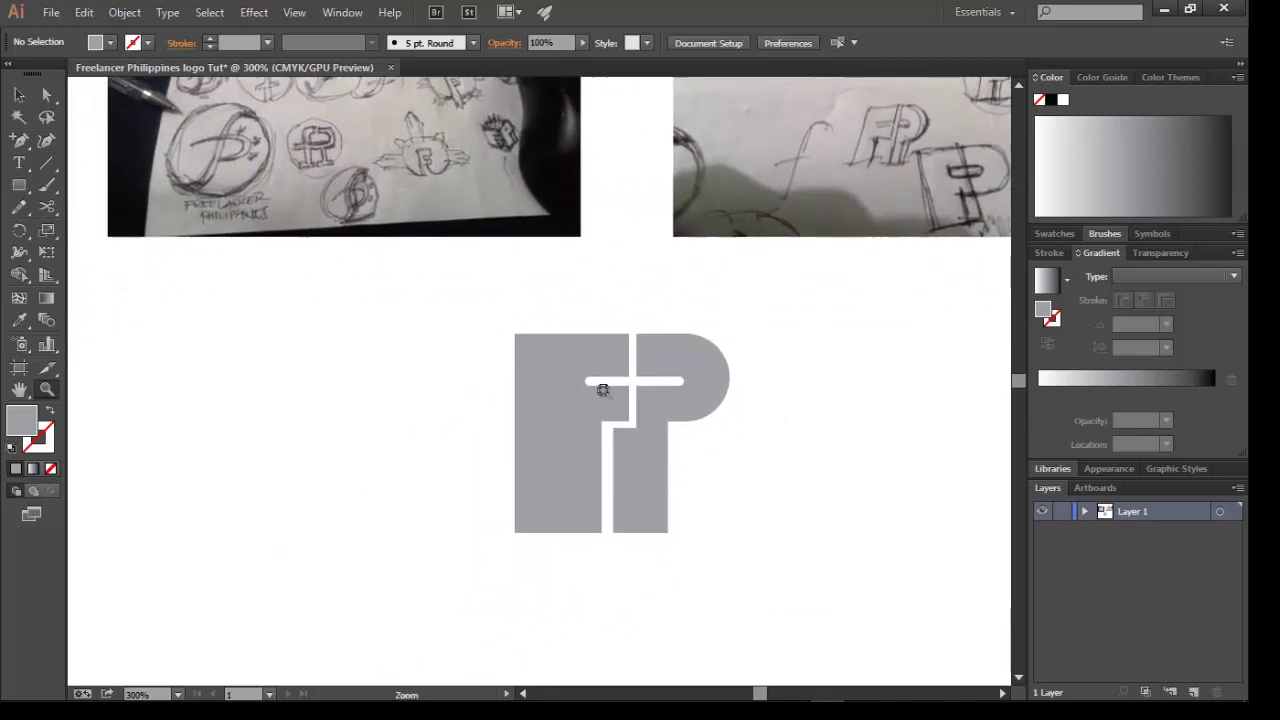
pyautogui.press('v')
pyautogui.moveTo(814, 477); pyautogui.dragTo(384, 336)
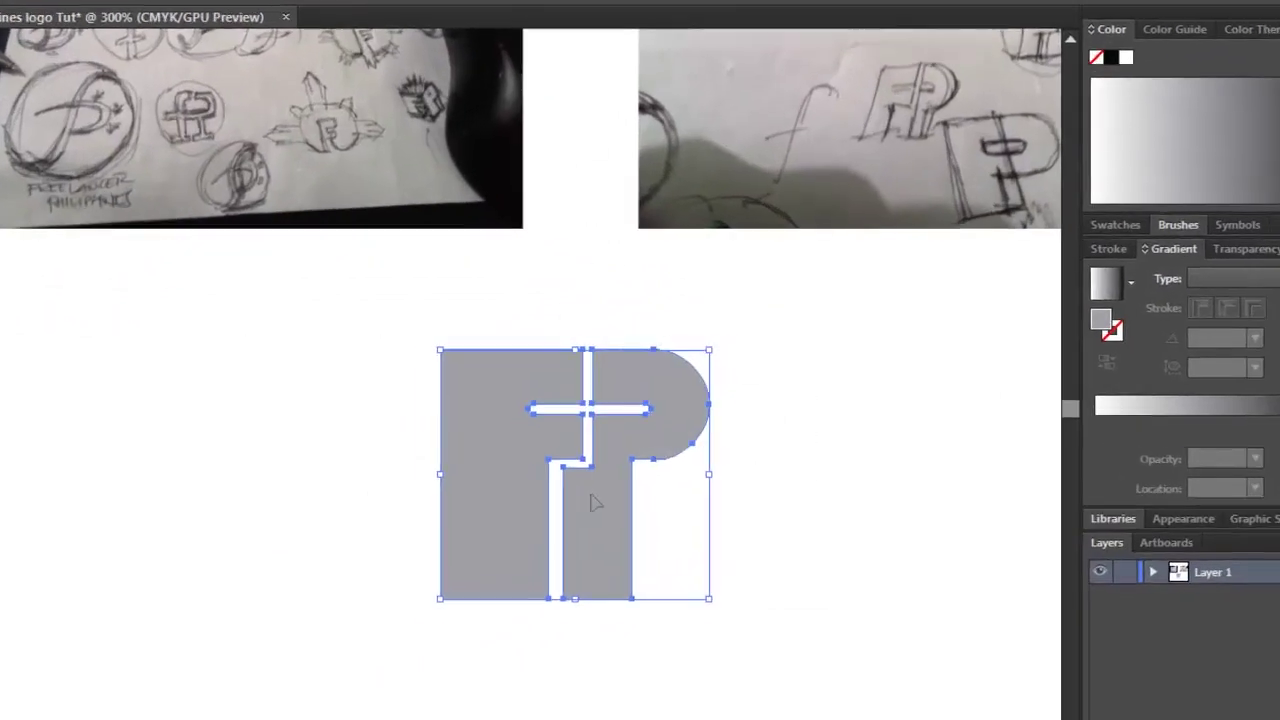
pyautogui.rightClick(636, 452)
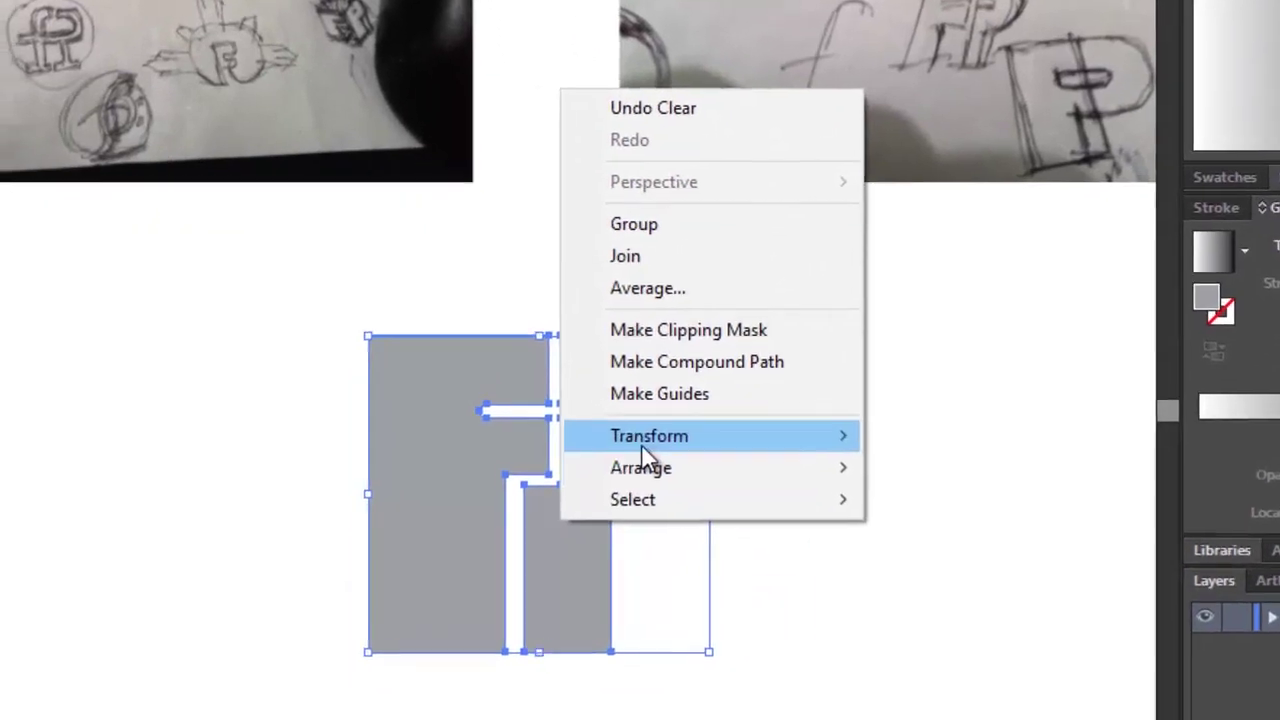
pyautogui.moveTo(643, 446)
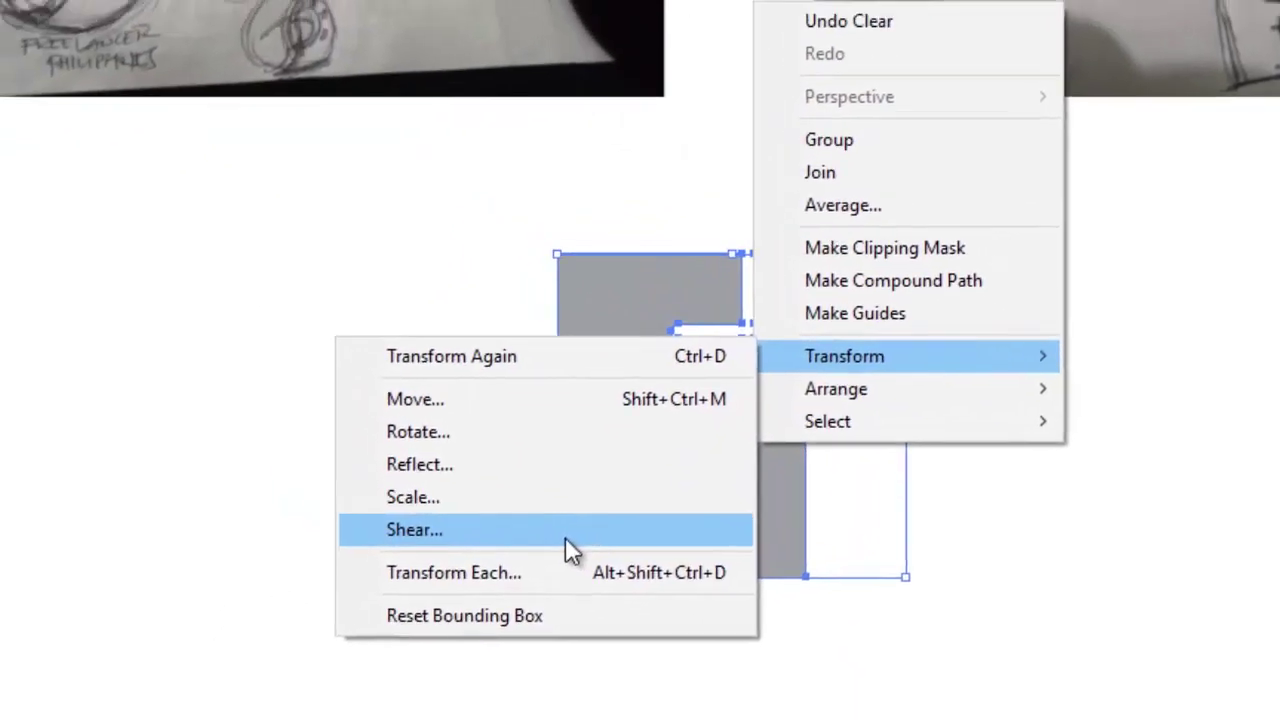
pyautogui.click(477, 482)
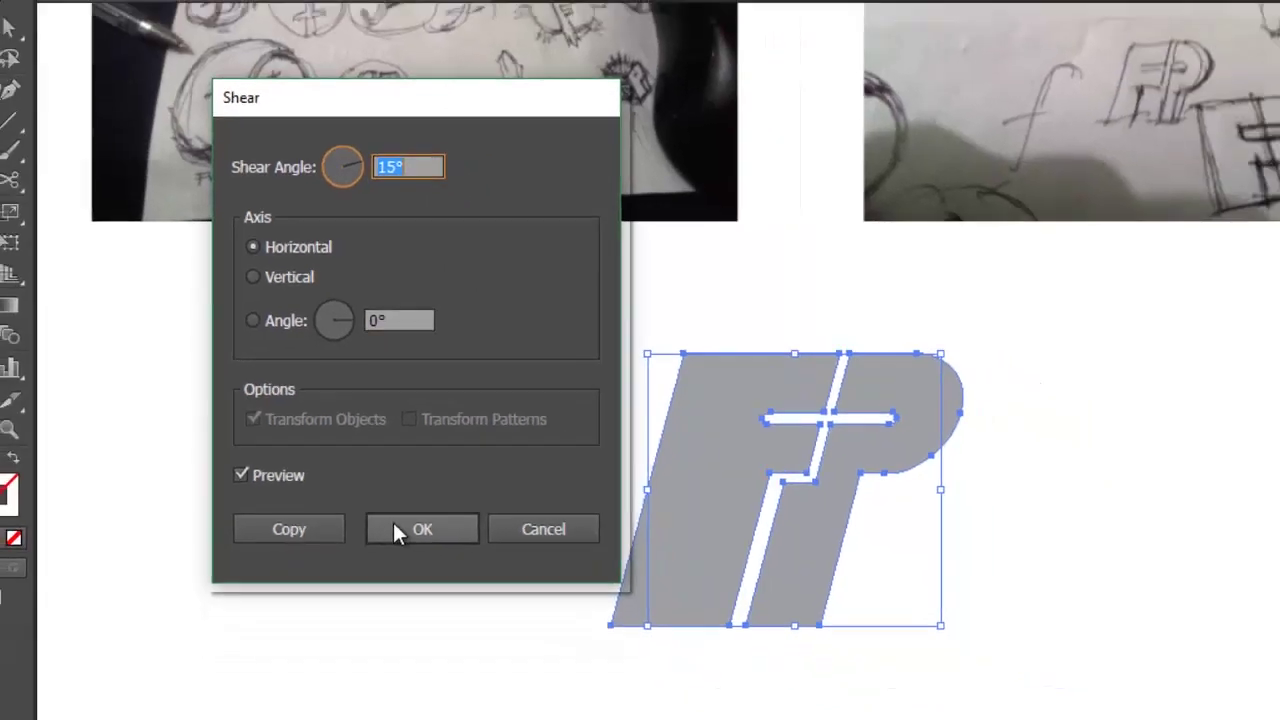
pyautogui.click(467, 580)
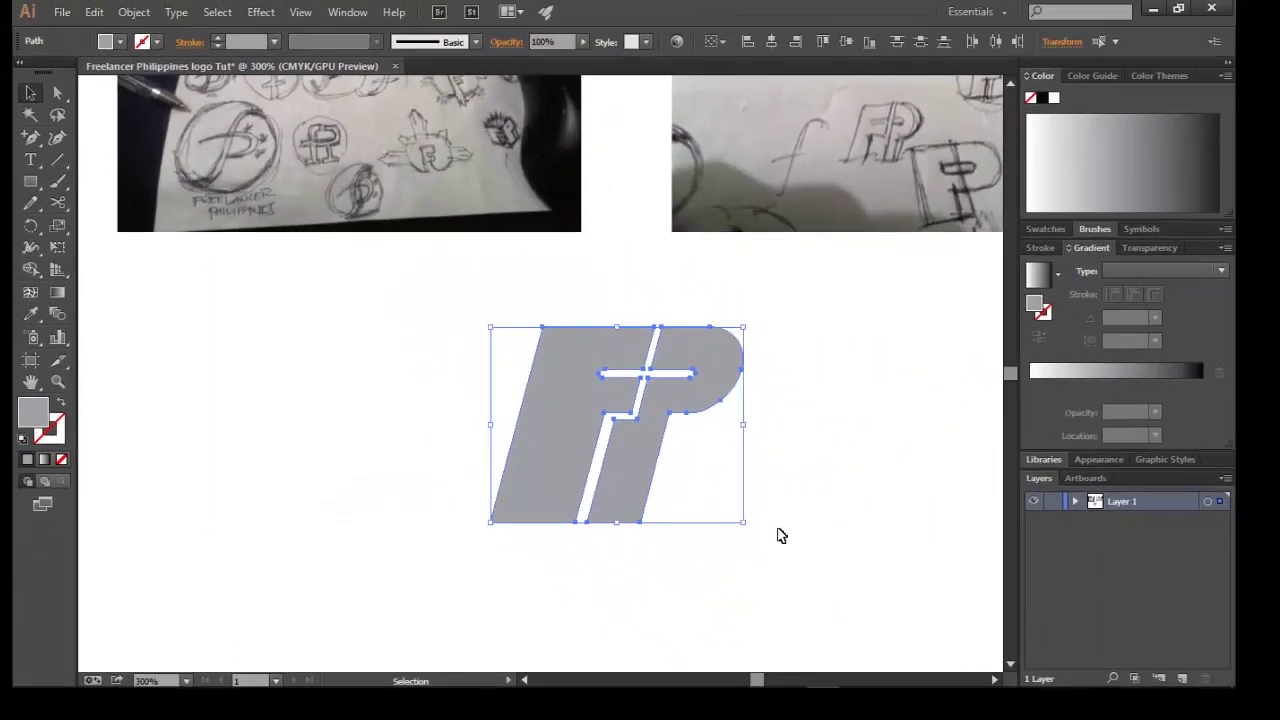
pyautogui.click(765, 536)
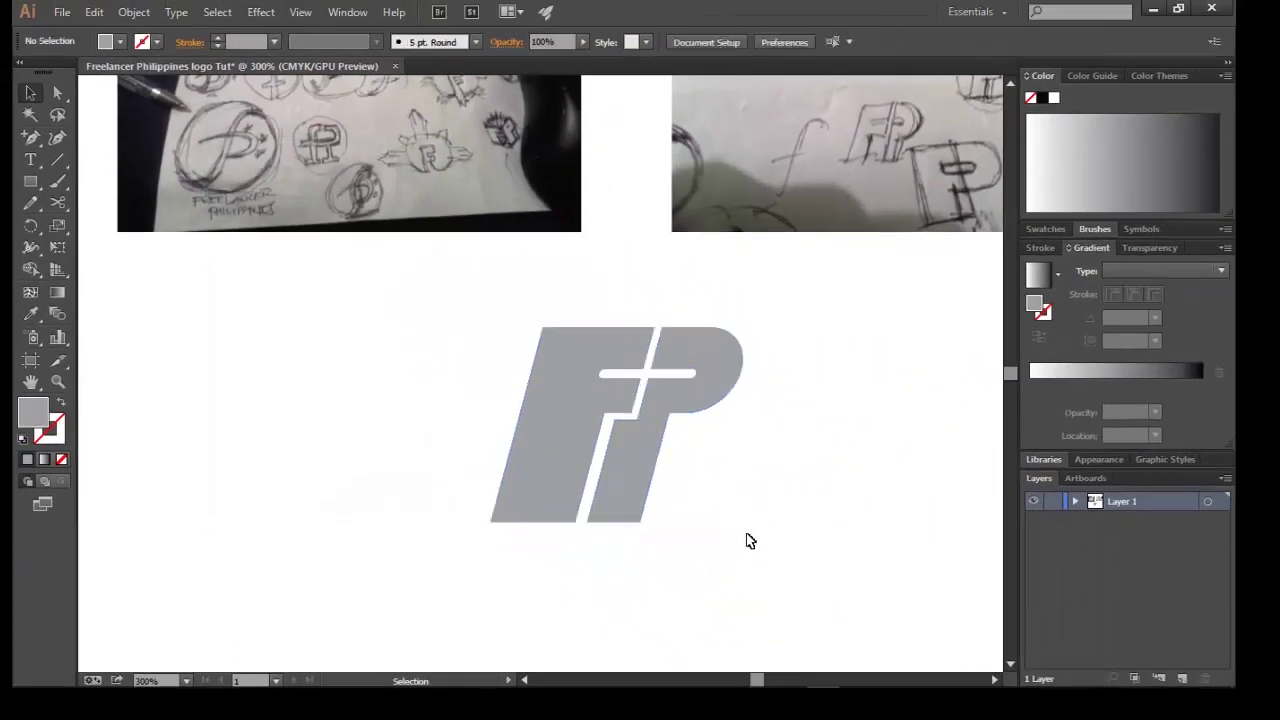
# Fill the slanted F with dark blue from the Fill swatches, leaving the P grey.
pyautogui.scroll(2, 751, 538)
pyautogui.hscroll(2, 714, 466)
pyautogui.click(440, 500)
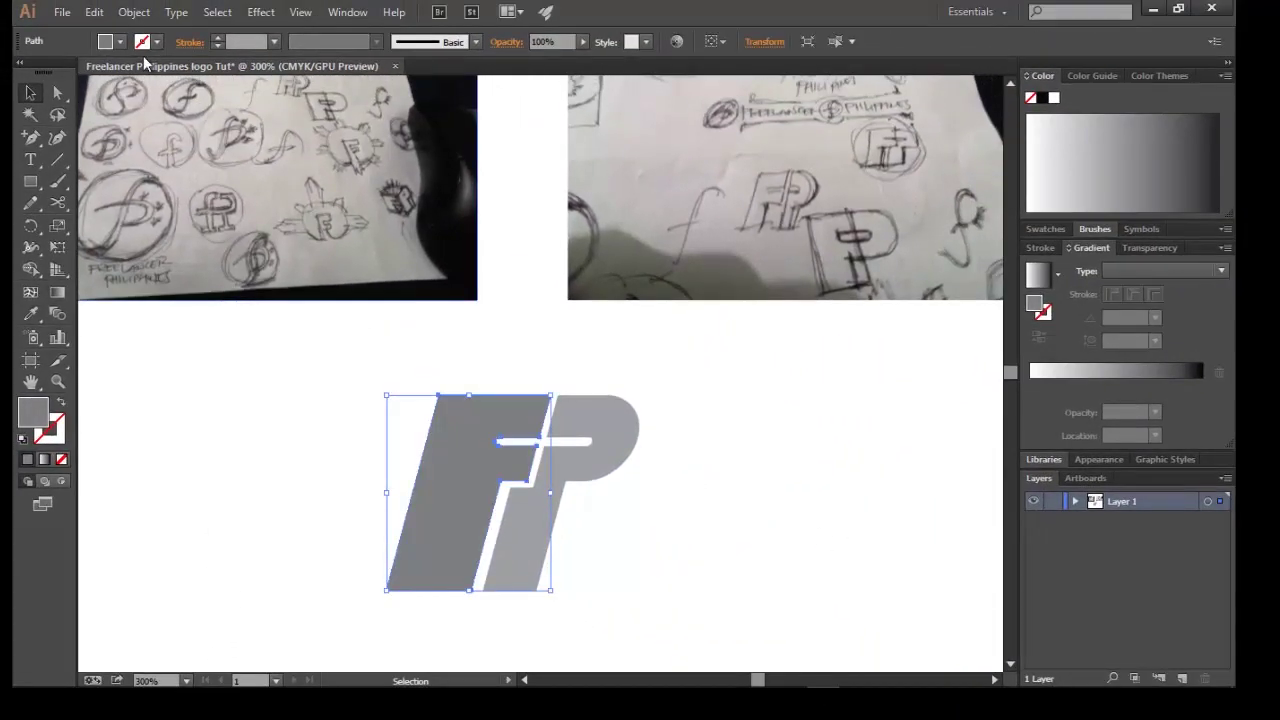
pyautogui.click(118, 42)
pyautogui.click(124, 73)
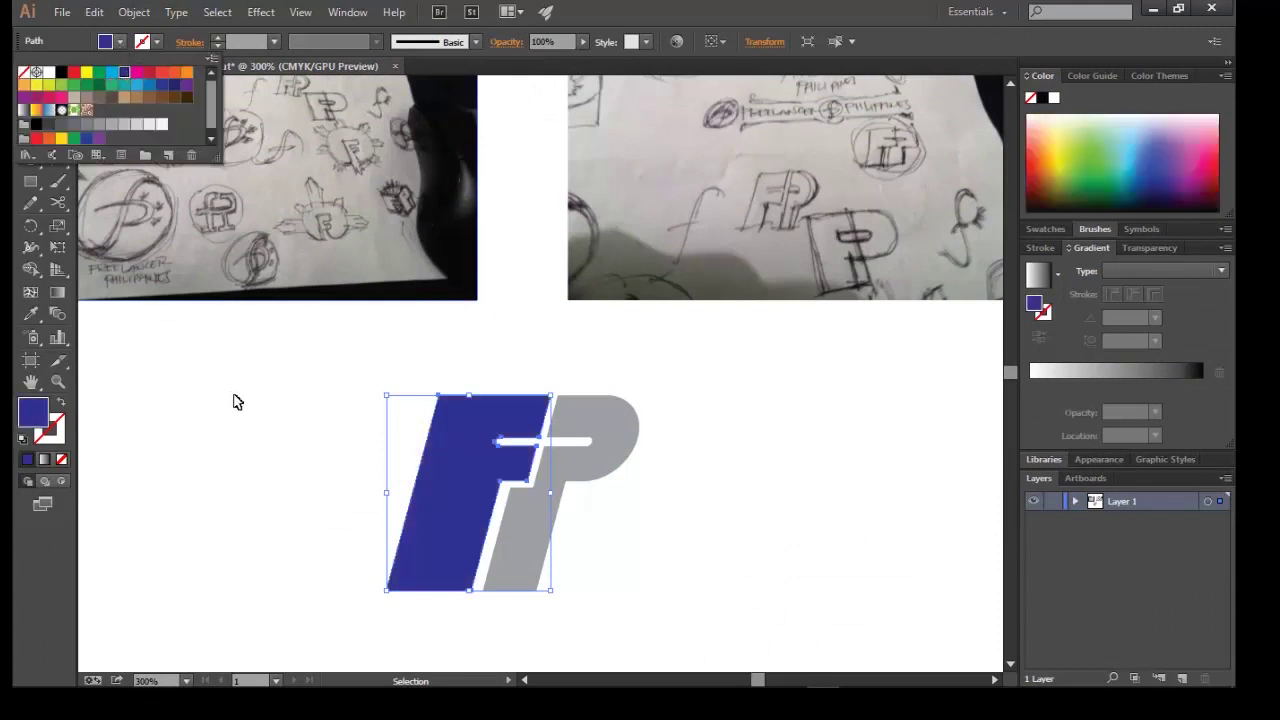
pyautogui.click(229, 423)
pyautogui.click(648, 571)
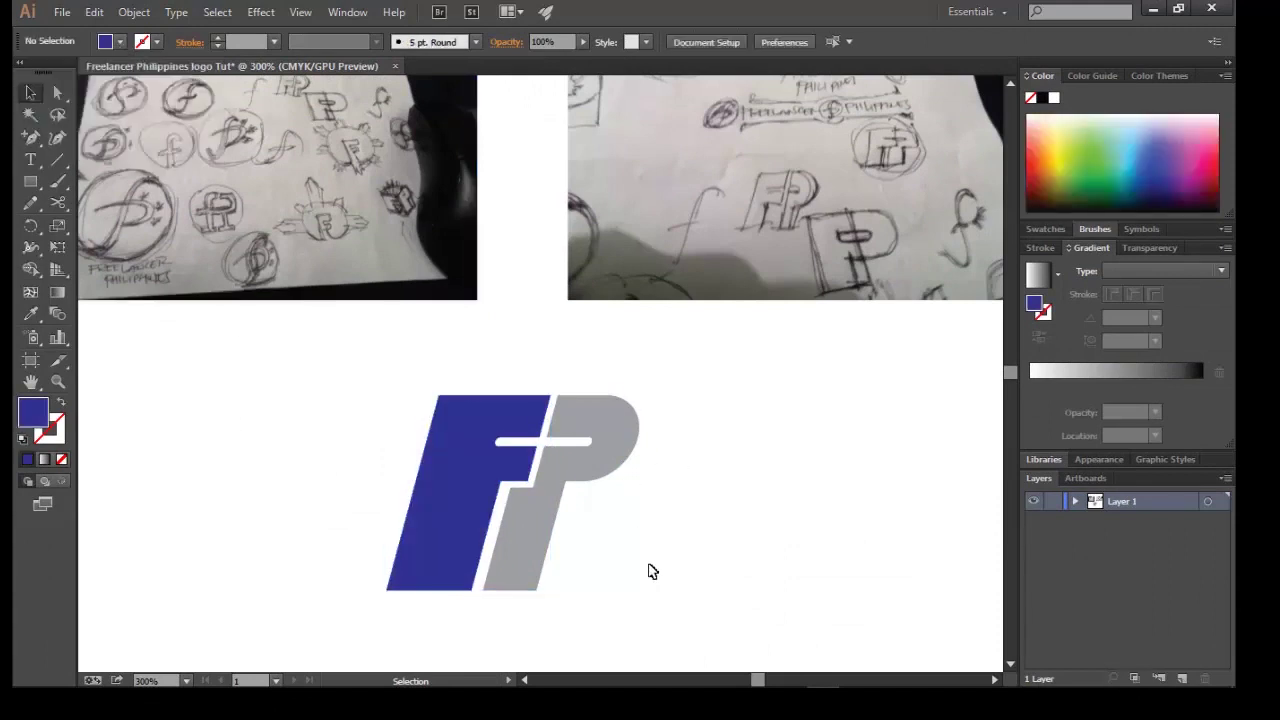
pyautogui.click(612, 462)
pyautogui.click(770, 481)
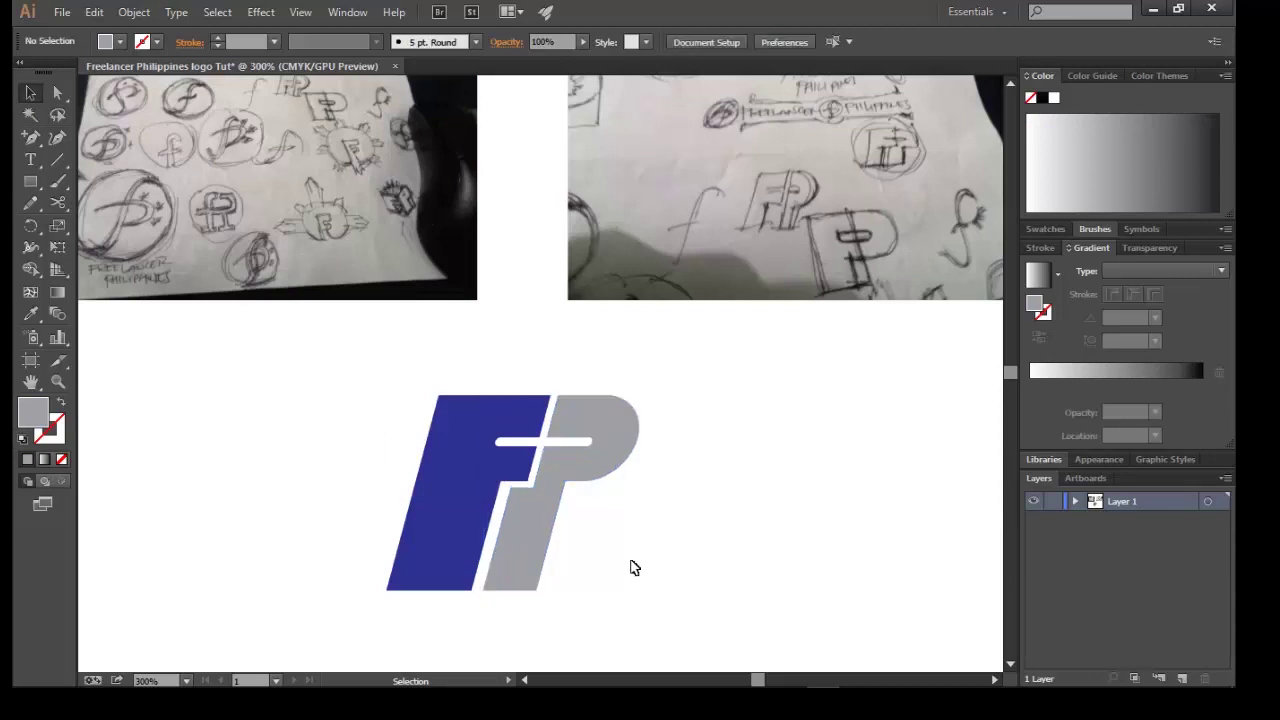
pyautogui.click(30, 183)
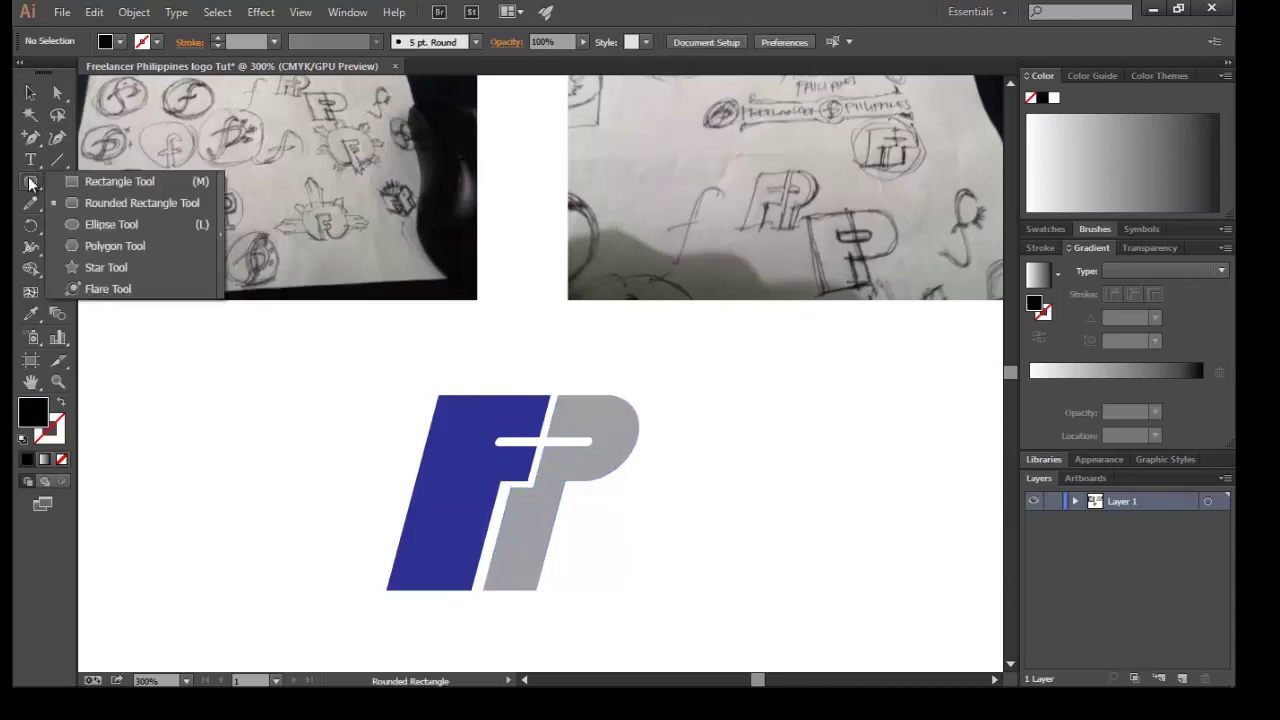
# Draw a black circle, position it over the FP letters, and send it to the back.
pyautogui.click(150, 221)
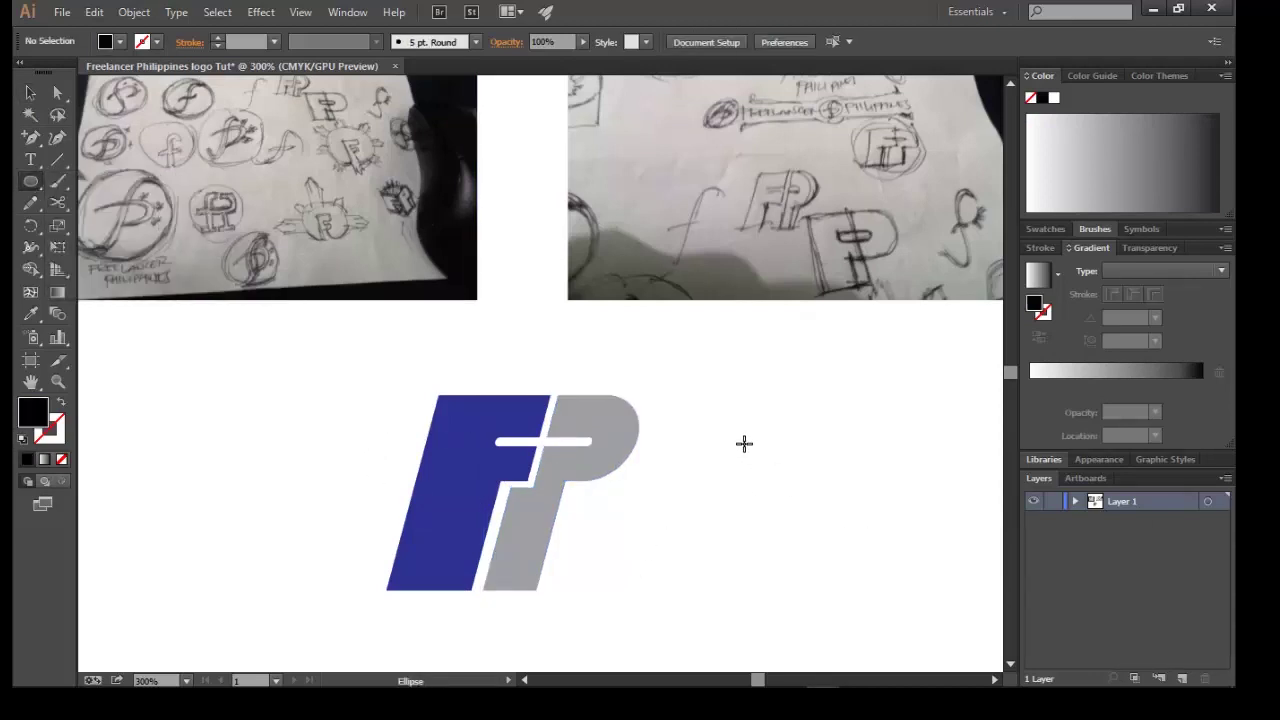
pyautogui.moveTo(726, 417); pyautogui.dragTo(960, 648)
pyautogui.press('v')
pyautogui.moveTo(918, 577)
pyautogui.mouseDown()
pyautogui.moveTo(625, 520)
pyautogui.moveTo(540, 535)
pyautogui.moveTo(605, 585)
pyautogui.moveTo(594, 598)
pyautogui.moveTo(700, 655)
pyautogui.moveTo(694, 708)
pyautogui.mouseUp()
pyautogui.scroll(-1, 604, 601)
pyautogui.moveTo(573, 557); pyautogui.dragTo(564, 506)
pyautogui.rightClick(615, 534)
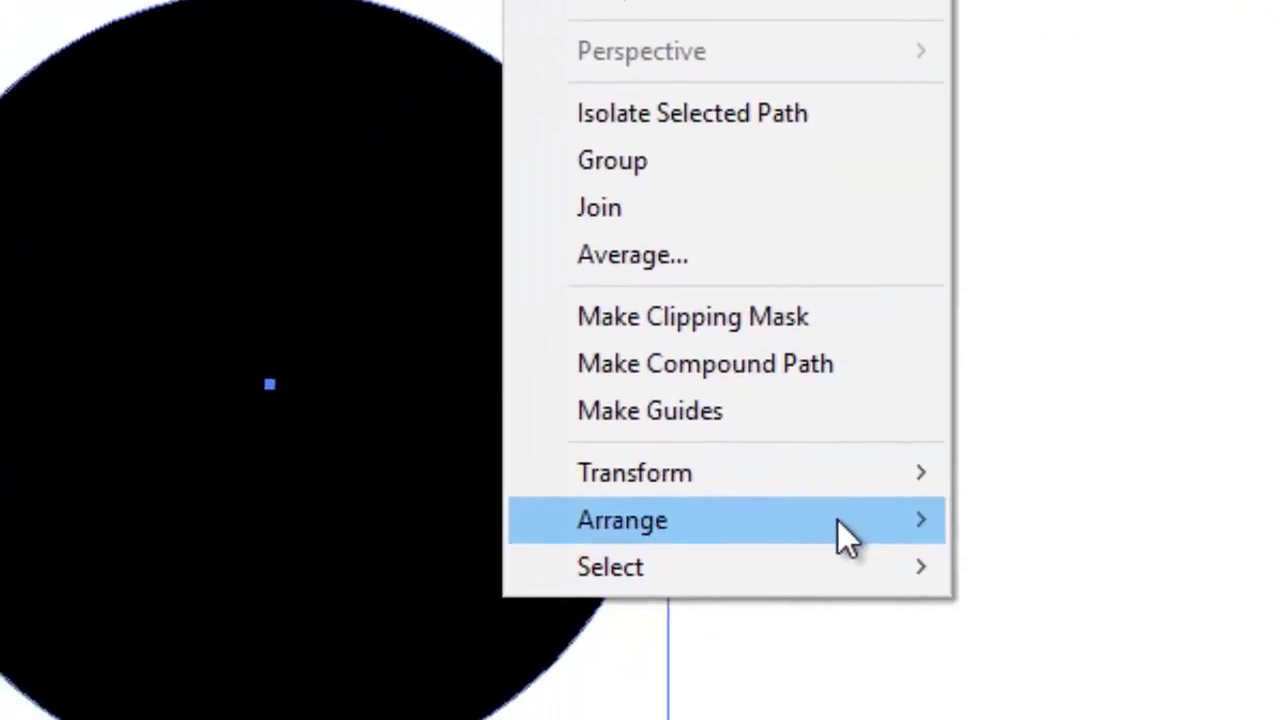
pyautogui.moveTo(760, 540)
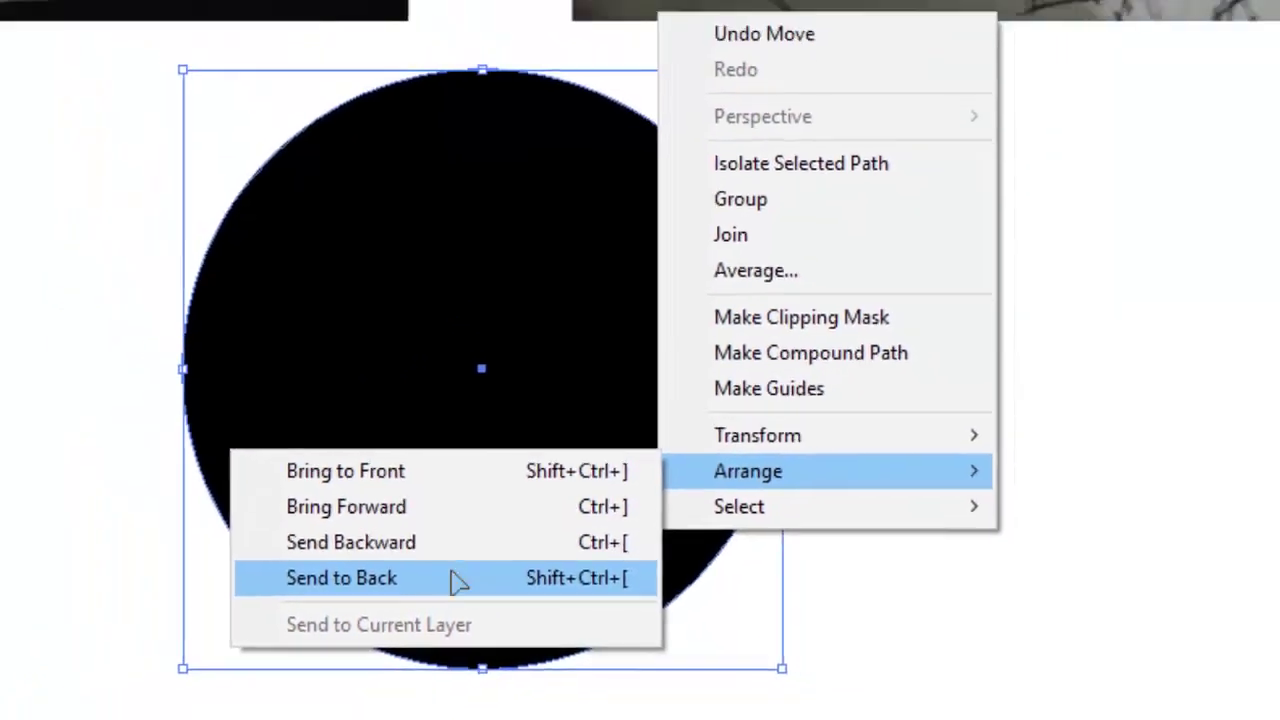
pyautogui.click(400, 562)
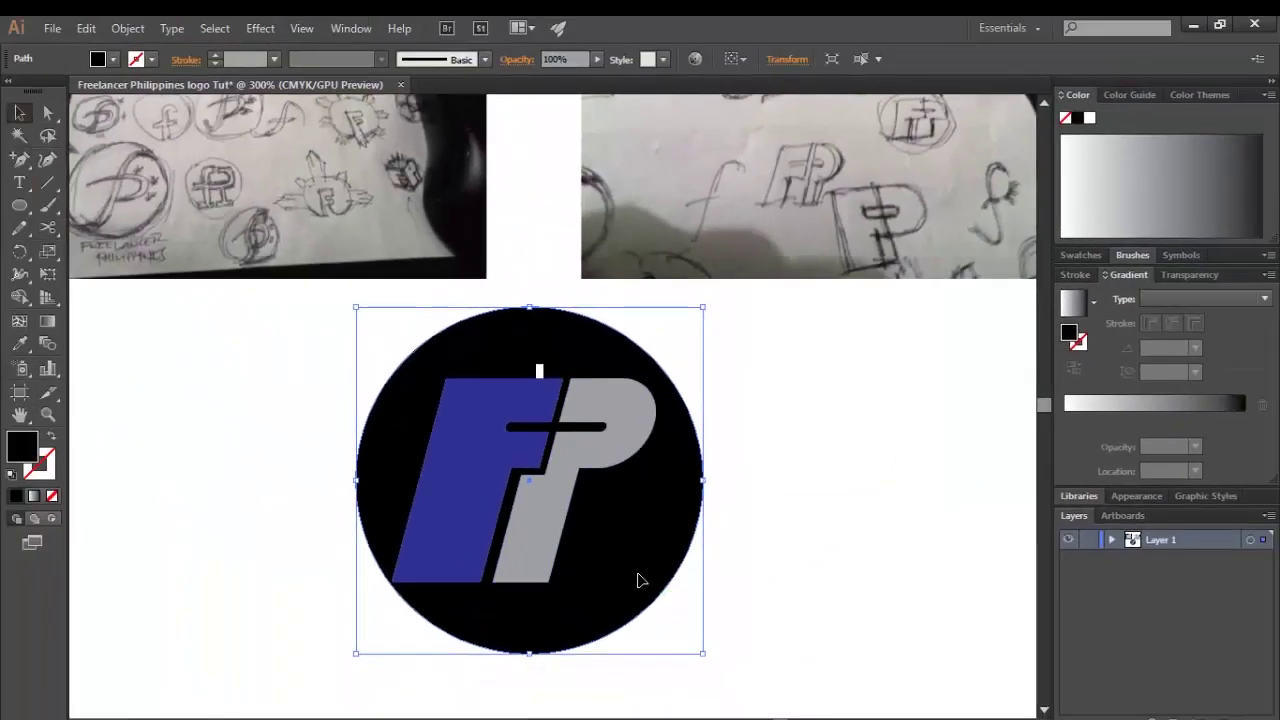
# Delete the small white mark above the P and shrink the black circle to about 1.55 in.
pyautogui.click(540, 371)
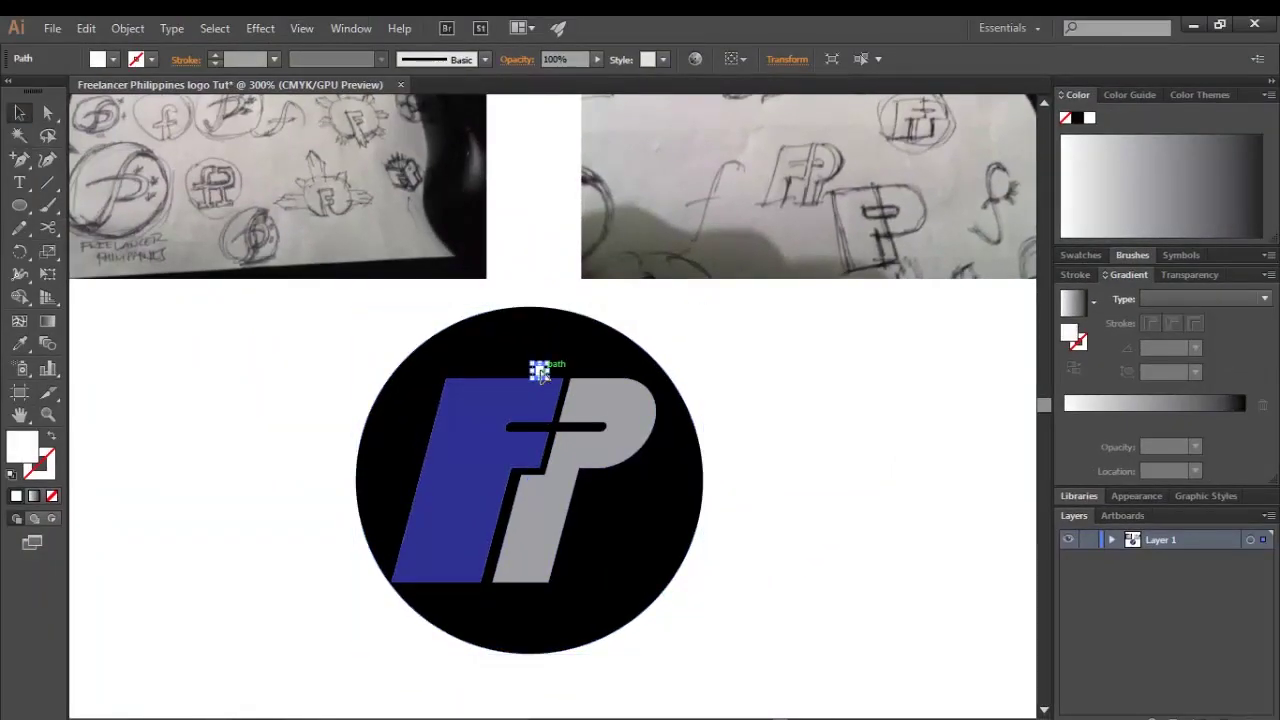
pyautogui.press('Delete')
pyautogui.click(657, 597)
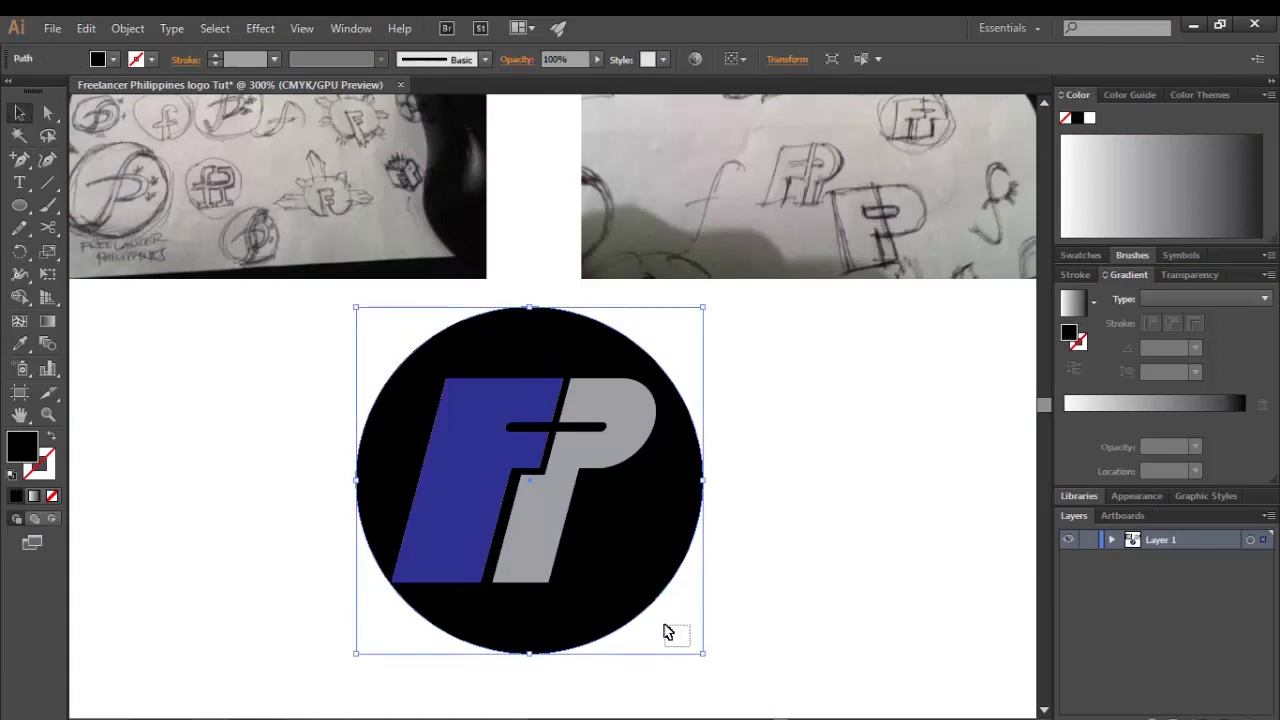
pyautogui.moveTo(693, 648); pyautogui.dragTo(671, 633)
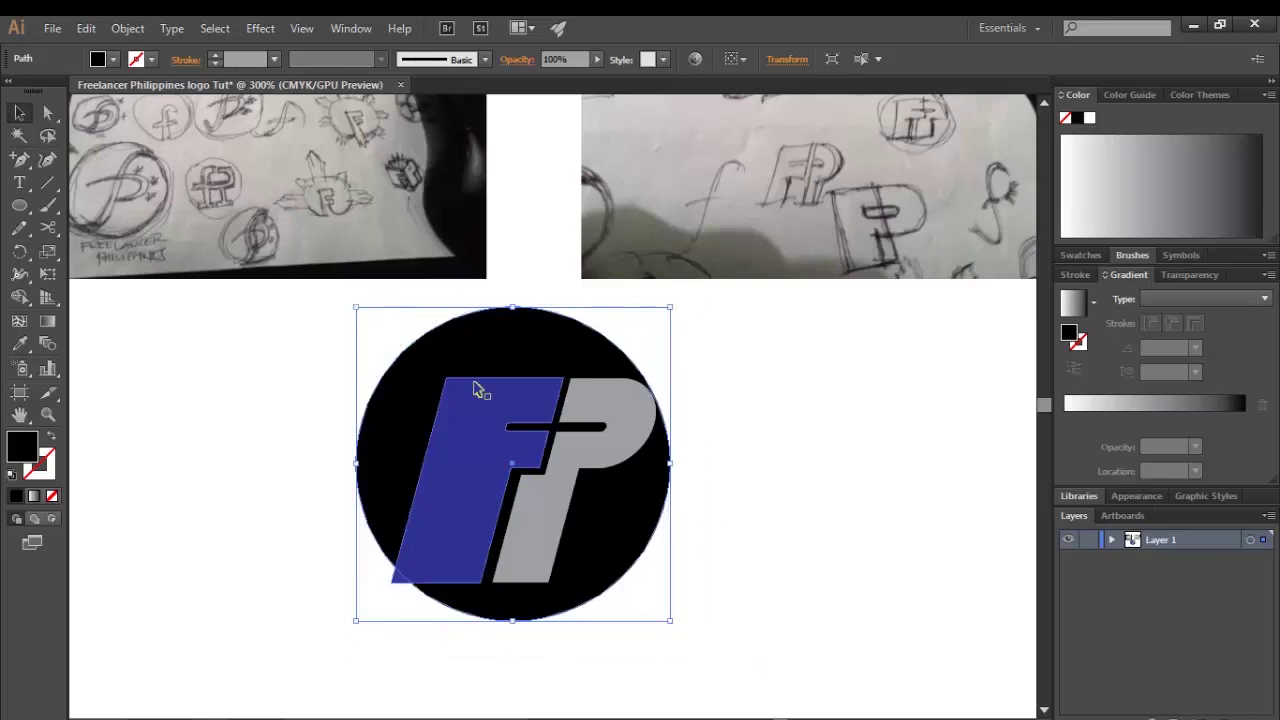
# Nudge the black circle right and down with the arrow keys.
pyautogui.press('Down')
pyautogui.press('Down')
pyautogui.press('Down')
pyautogui.press('Right')
pyautogui.press('Down')
pyautogui.press('Right')
pyautogui.press('Right')
pyautogui.press('Right')
pyautogui.press('Down')
pyautogui.press('Down')
pyautogui.press('Left')
pyautogui.press('Left')
pyautogui.press('Right')
pyautogui.press('Down')
pyautogui.press('Right')
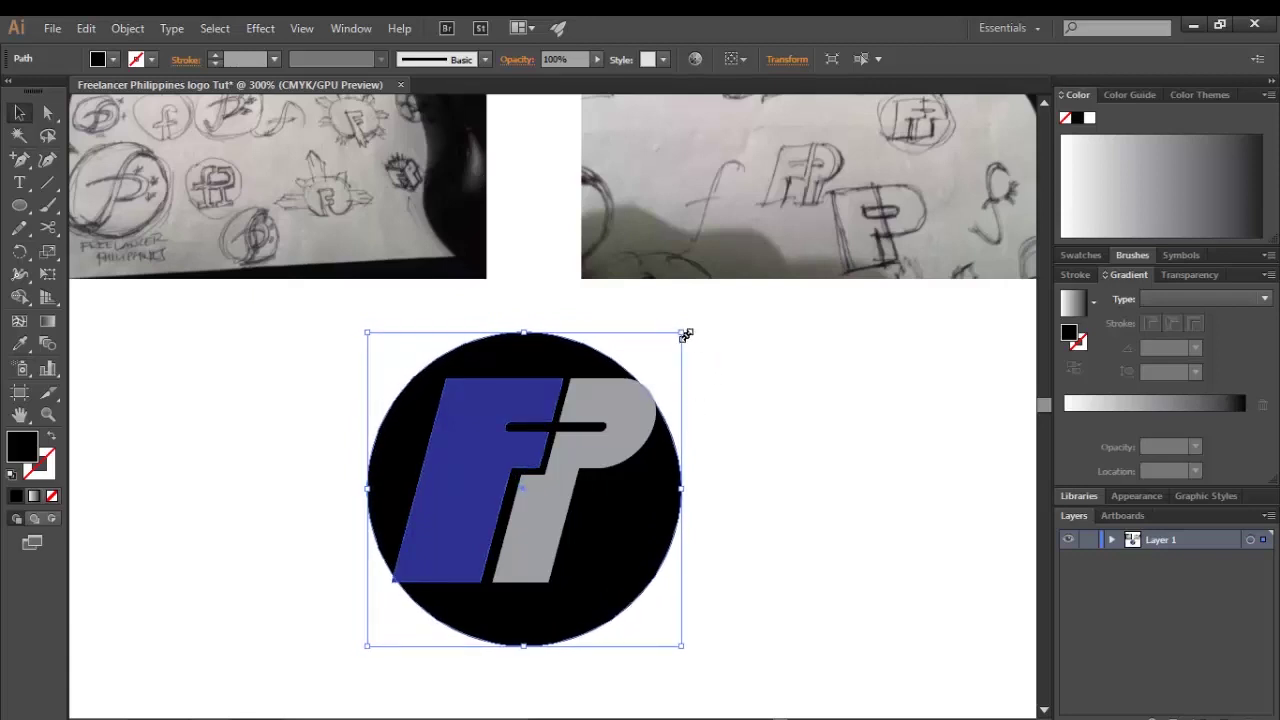
# Enlarge the circle slightly and fine-tune its position behind the FP letters.
pyautogui.moveTo(686, 336); pyautogui.dragTo(693, 334)
pyautogui.moveTo(367, 647); pyautogui.dragTo(366, 647)
pyautogui.click(712, 593)
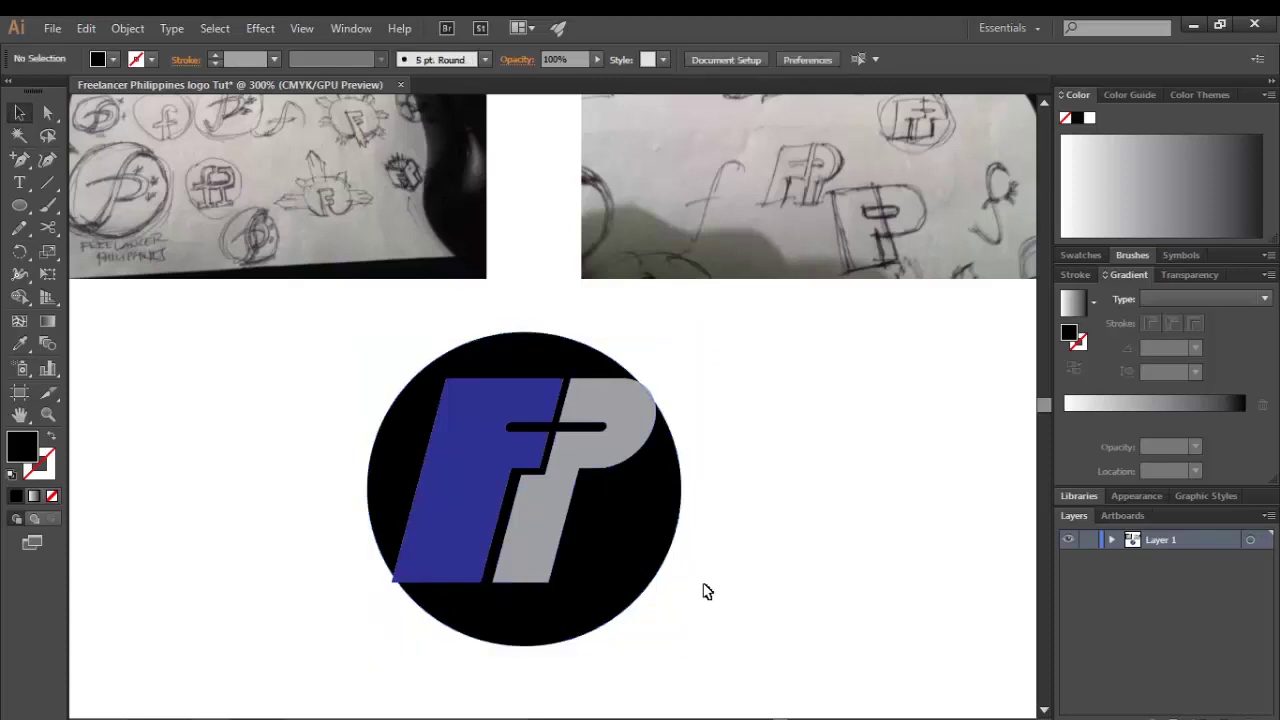
pyautogui.click(651, 561)
pyautogui.moveTo(686, 333); pyautogui.dragTo(690, 327)
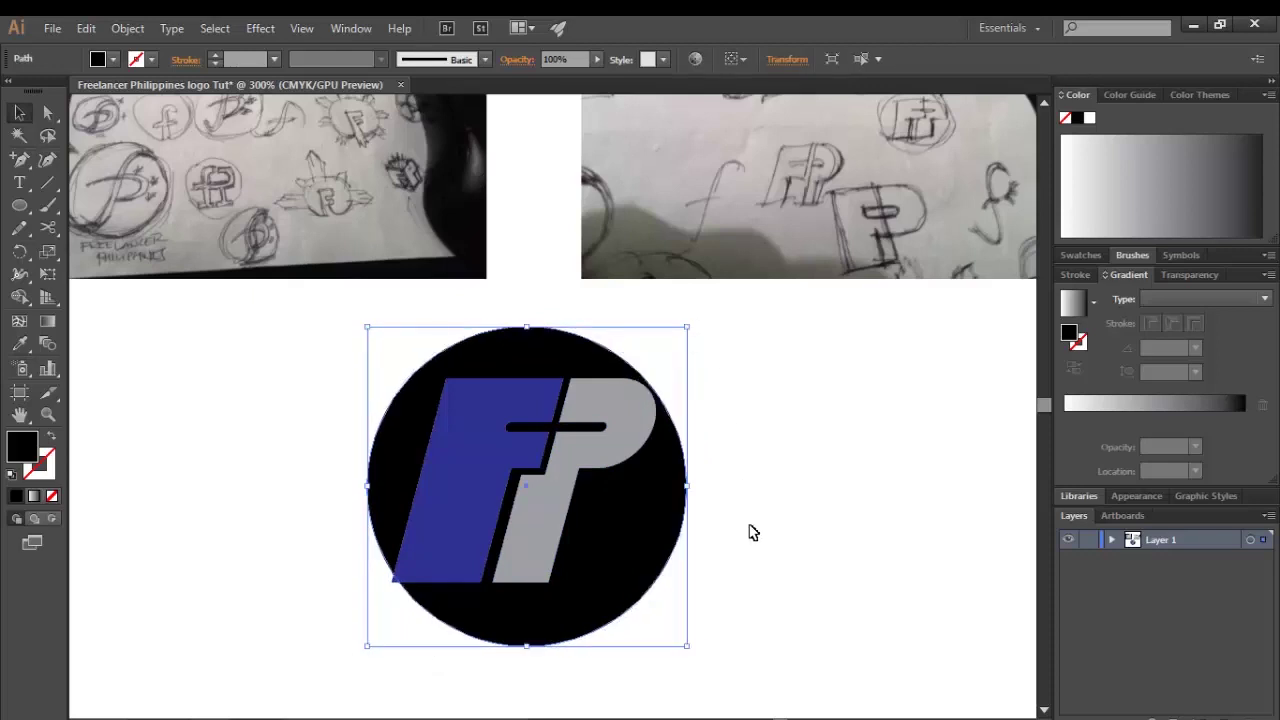
pyautogui.press('Left')
pyautogui.press('Left')
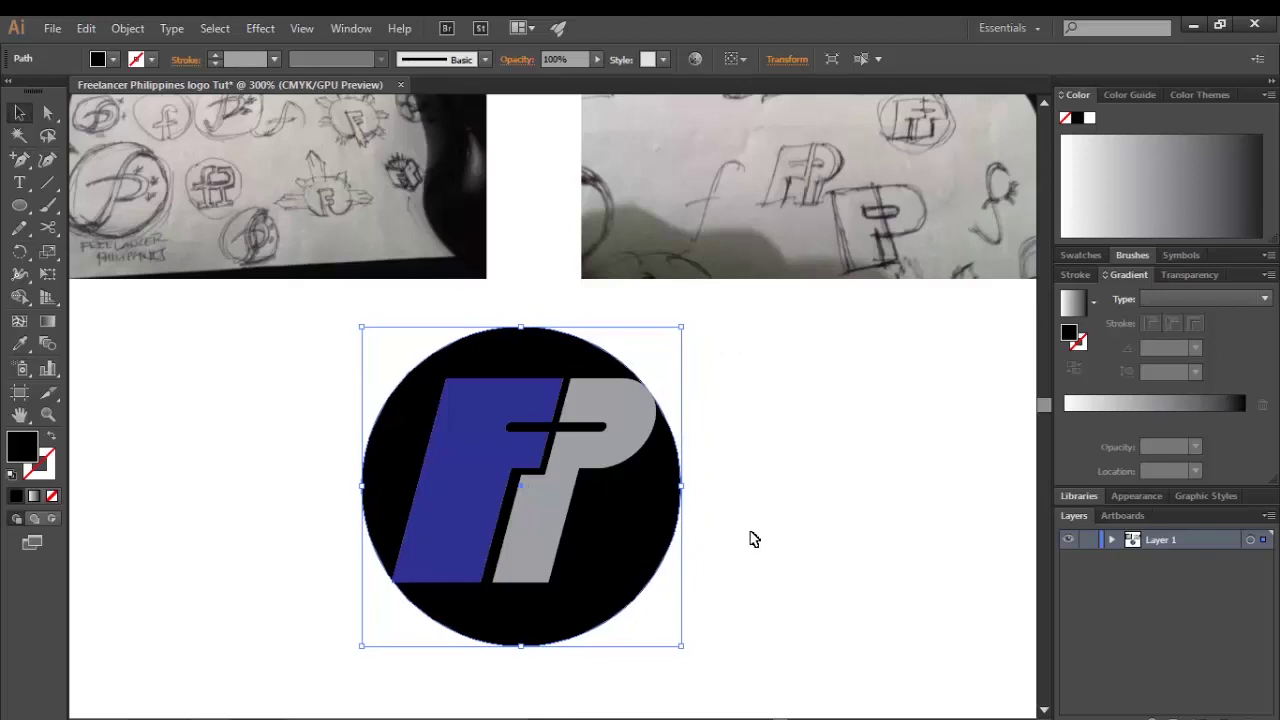
pyautogui.press('Down')
pyautogui.press('Up')
# Zoom out to 200% and pan to show the logo and the sketches.
pyautogui.click(754, 539)
pyautogui.moveTo(591, 517); pyautogui.dragTo(671, 563)
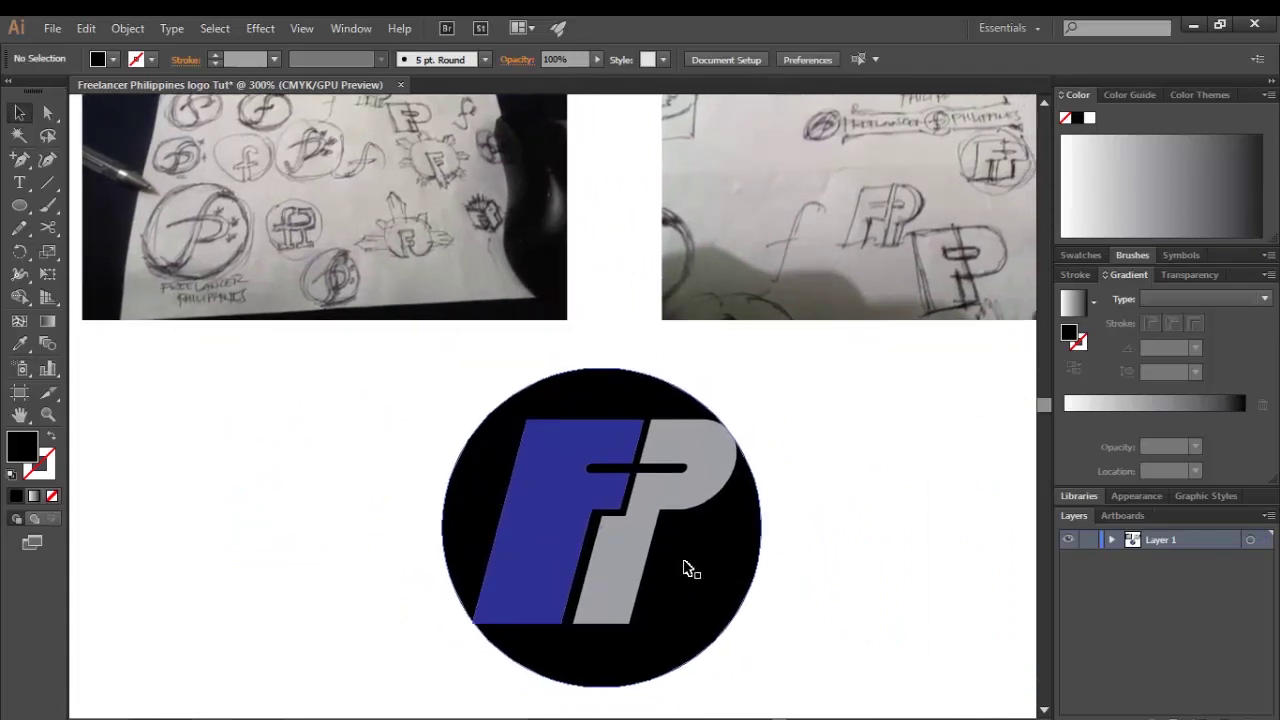
pyautogui.press('z')
pyautogui.keyDown('alt'); pyautogui.click(685, 562); pyautogui.keyUp('alt')
pyautogui.moveTo(574, 468); pyautogui.dragTo(555, 503)
# Marquee-select the whole FP logo and move it down and right.
pyautogui.press('v')
pyautogui.moveTo(606, 606); pyautogui.dragTo(323, 444)
pyautogui.moveTo(473, 537); pyautogui.dragTo(555, 605)
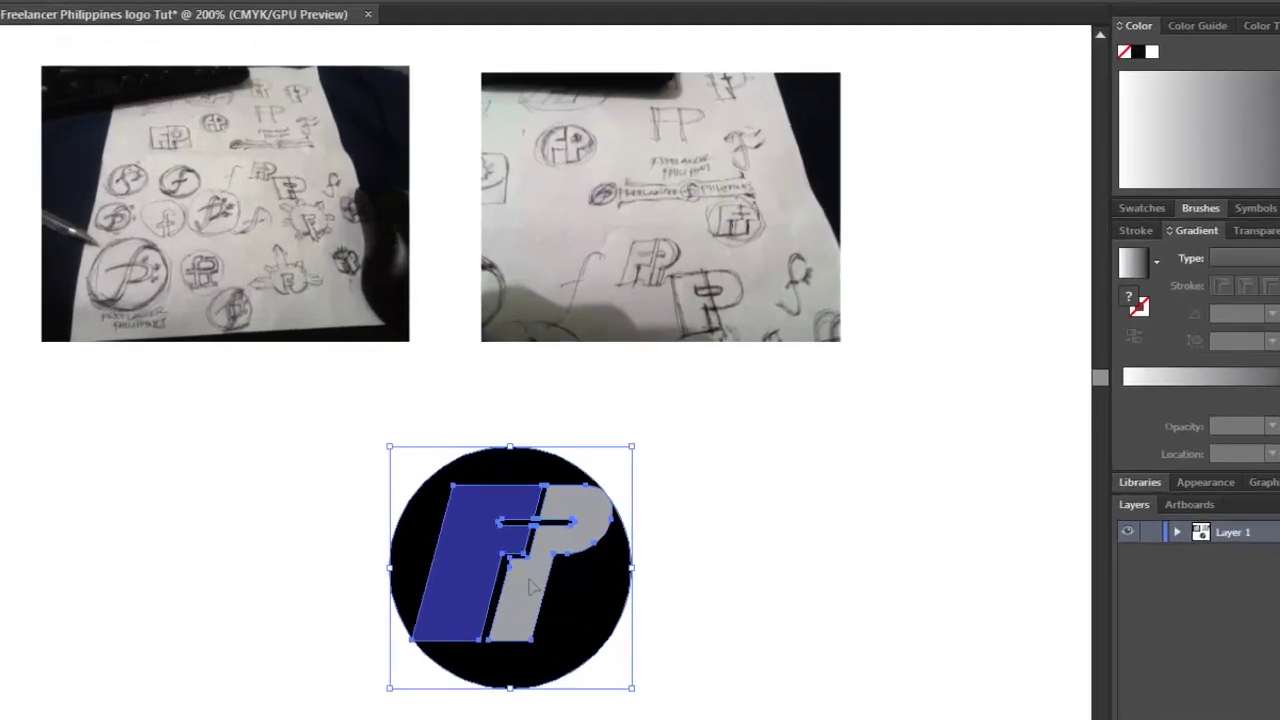
pyautogui.rightClick(533, 590)
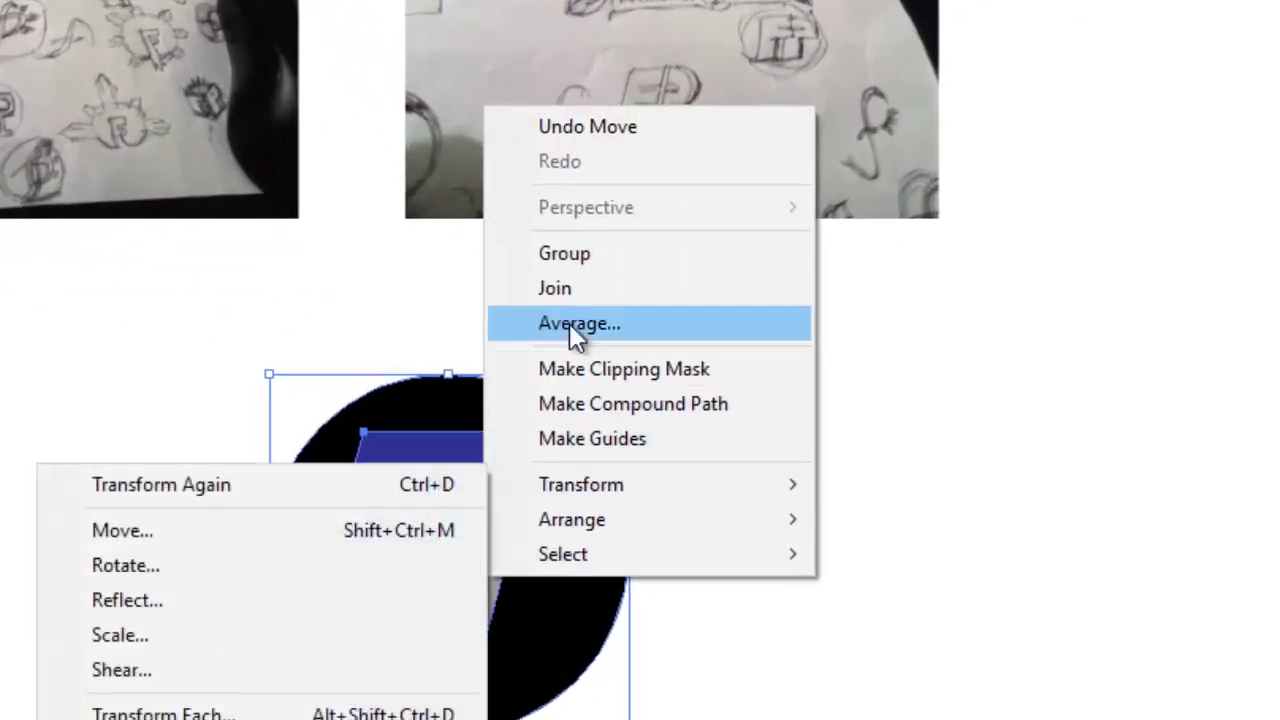
pyautogui.click(686, 617)
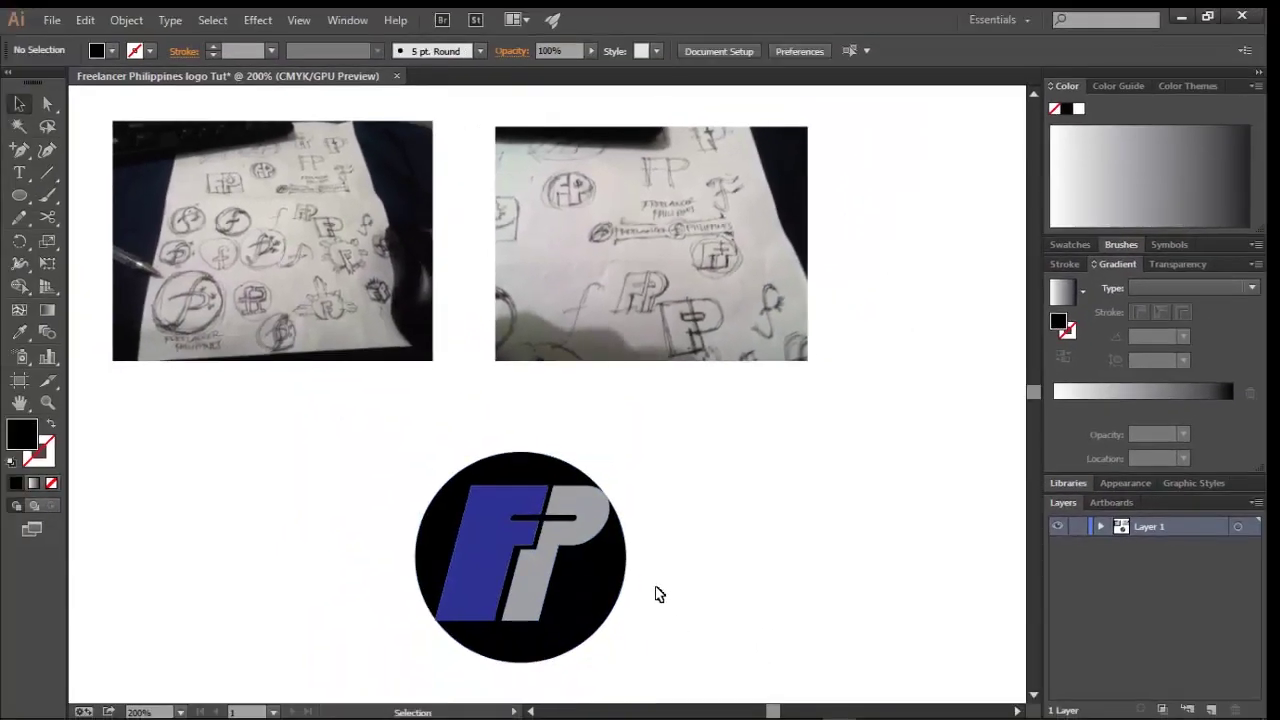
# Zoom out to 150%, centre the artwork, and move the FP logo lower.
pyautogui.press('z')
pyautogui.keyDown('alt'); pyautogui.click(537, 497); pyautogui.keyUp('alt')
pyautogui.moveTo(566, 437); pyautogui.dragTo(605, 491)
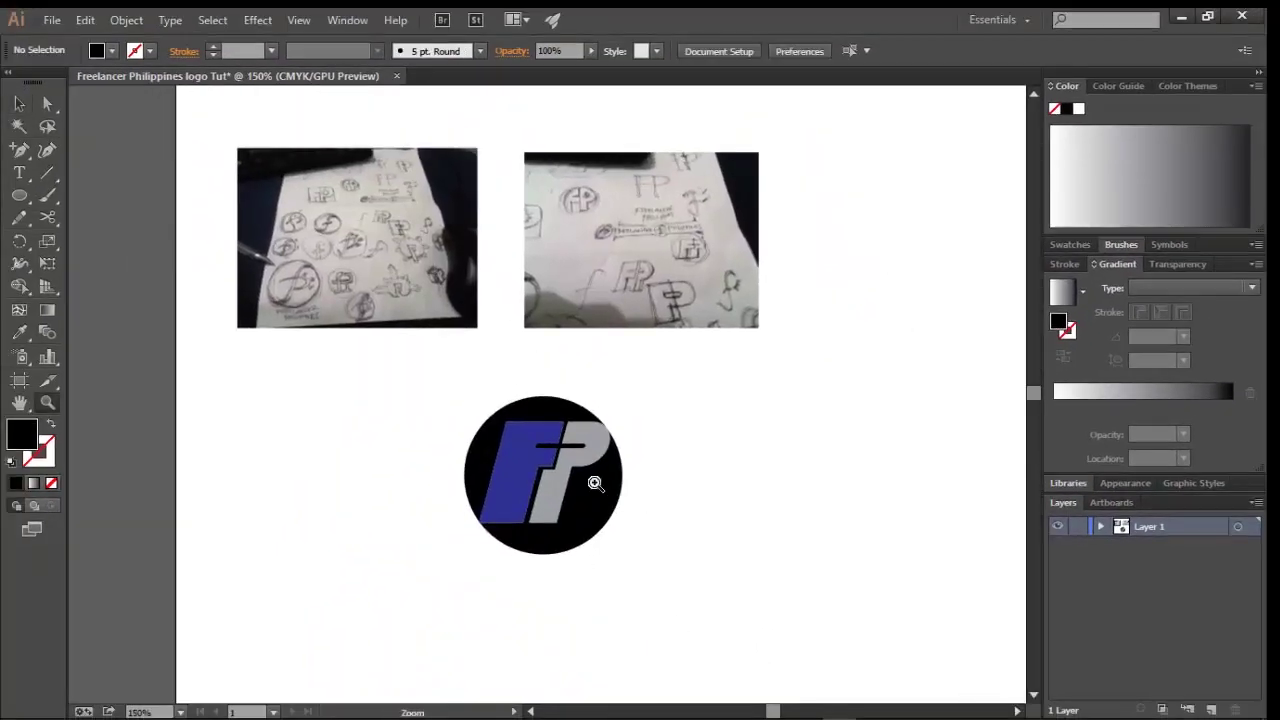
pyautogui.press('v')
pyautogui.moveTo(591, 514); pyautogui.dragTo(679, 564)
# Add FREELANCER text left of the logo and set it in Haettenschweiler.
pyautogui.click(346, 534)
pyautogui.press('t')
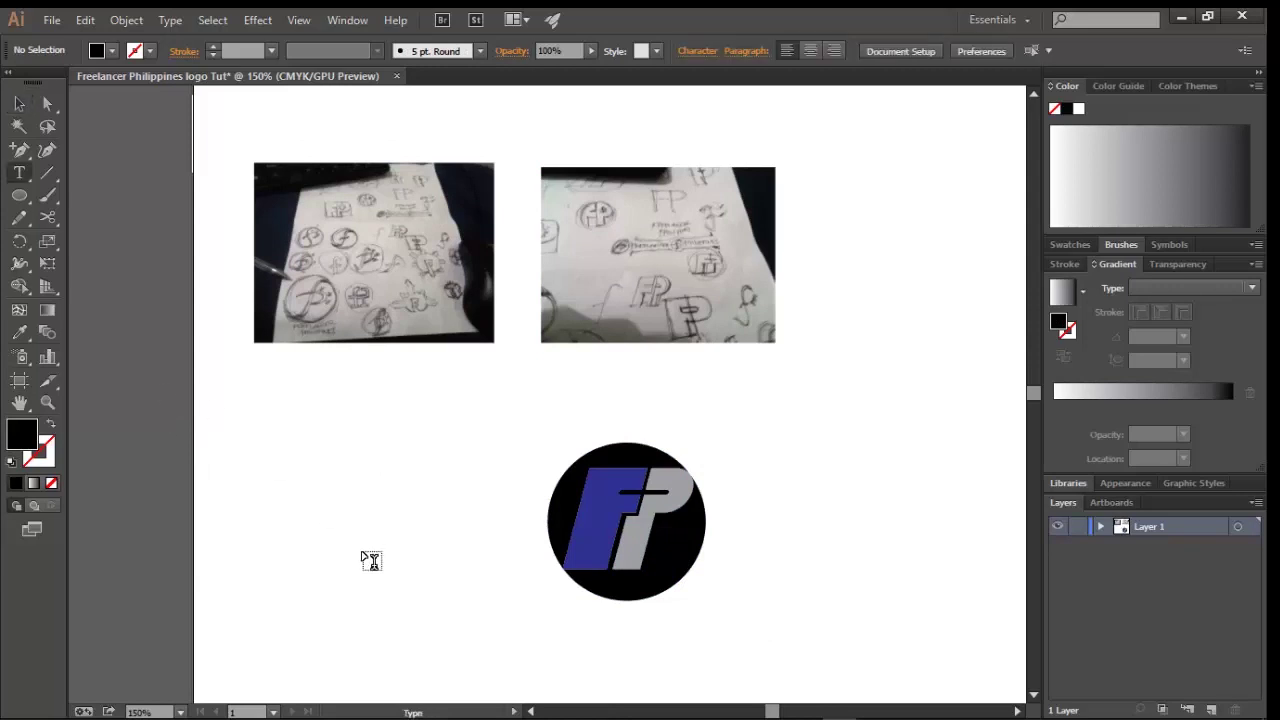
pyautogui.click(378, 525)
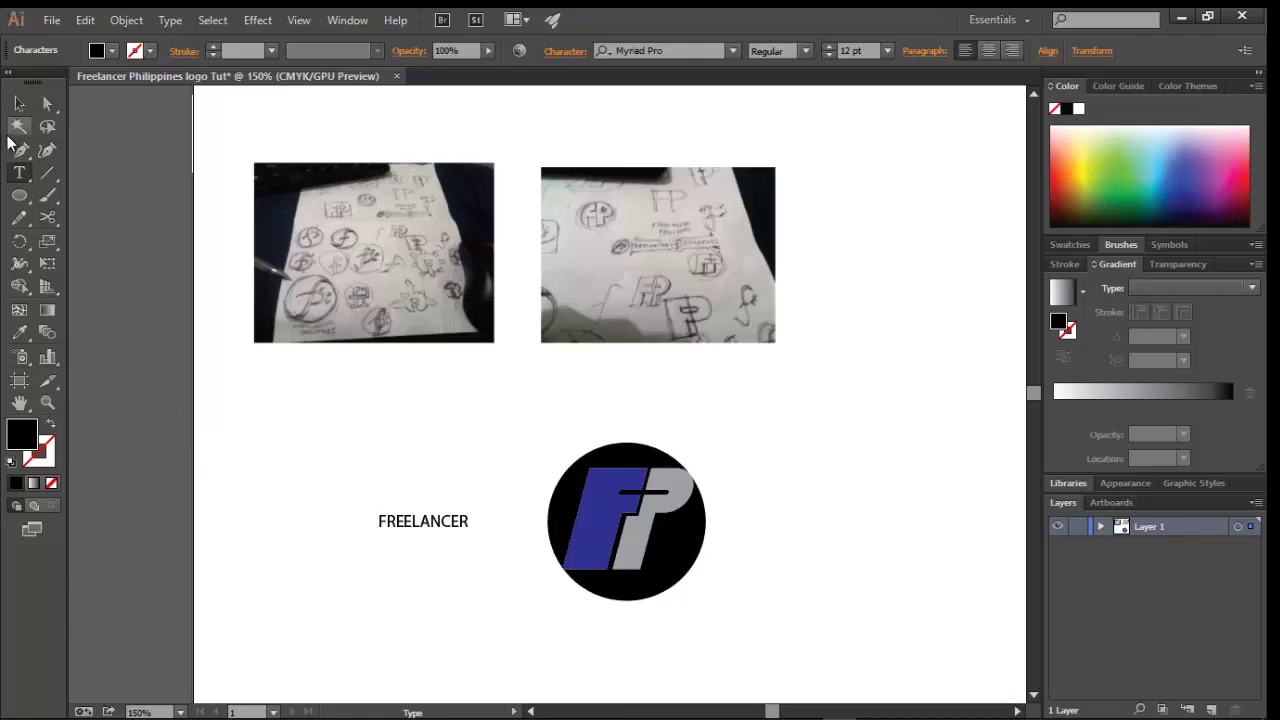
pyautogui.click(19, 103)
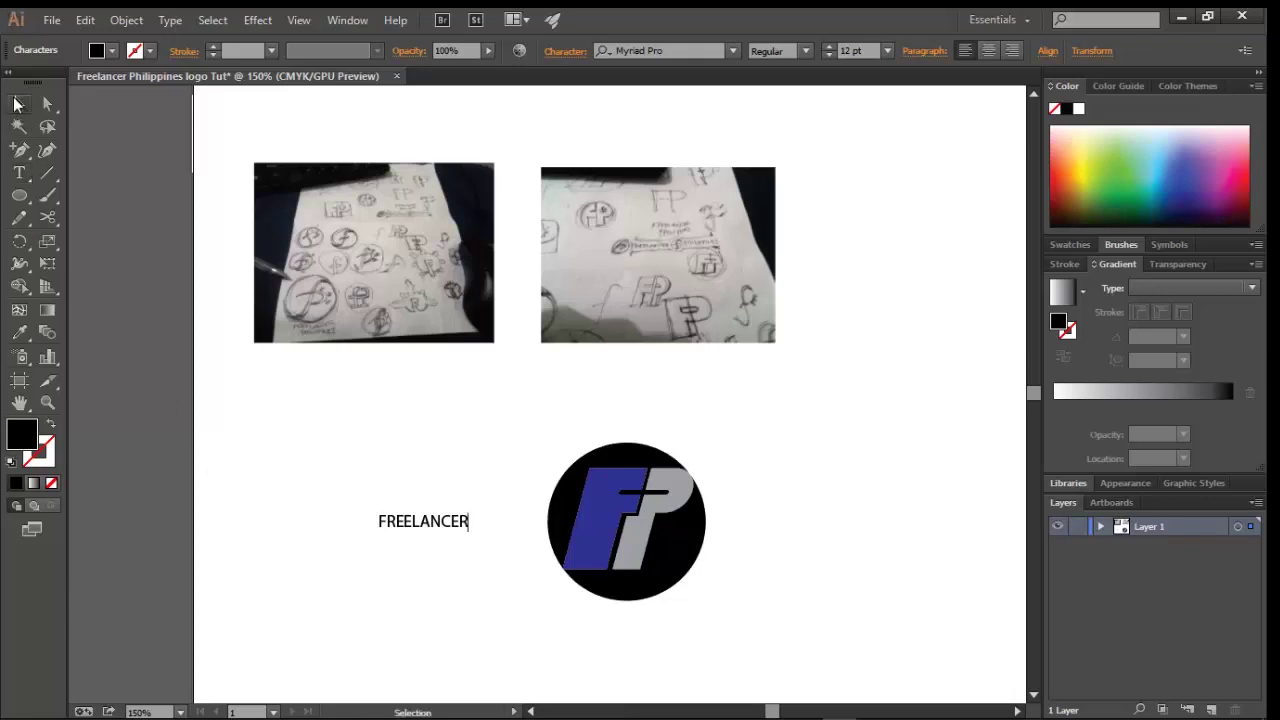
pyautogui.click(734, 51)
pyautogui.scroll(-1, 759, 414)
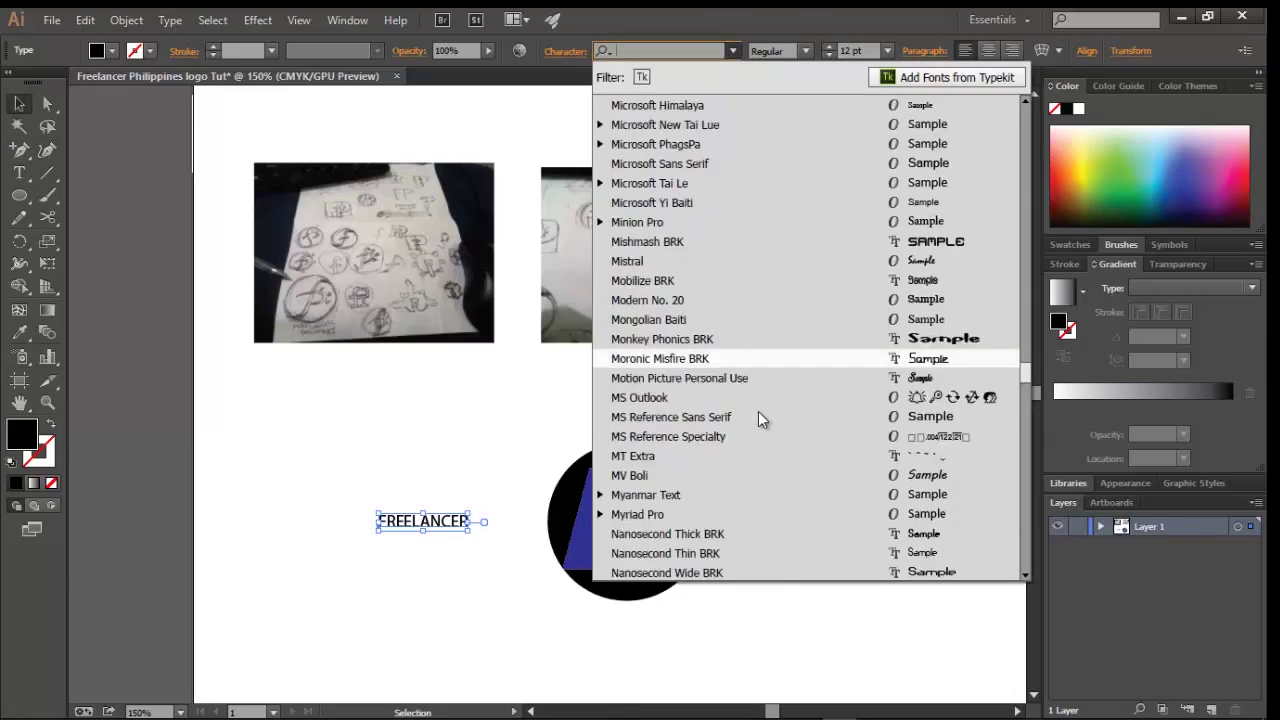
pyautogui.scroll(20, 757, 408)
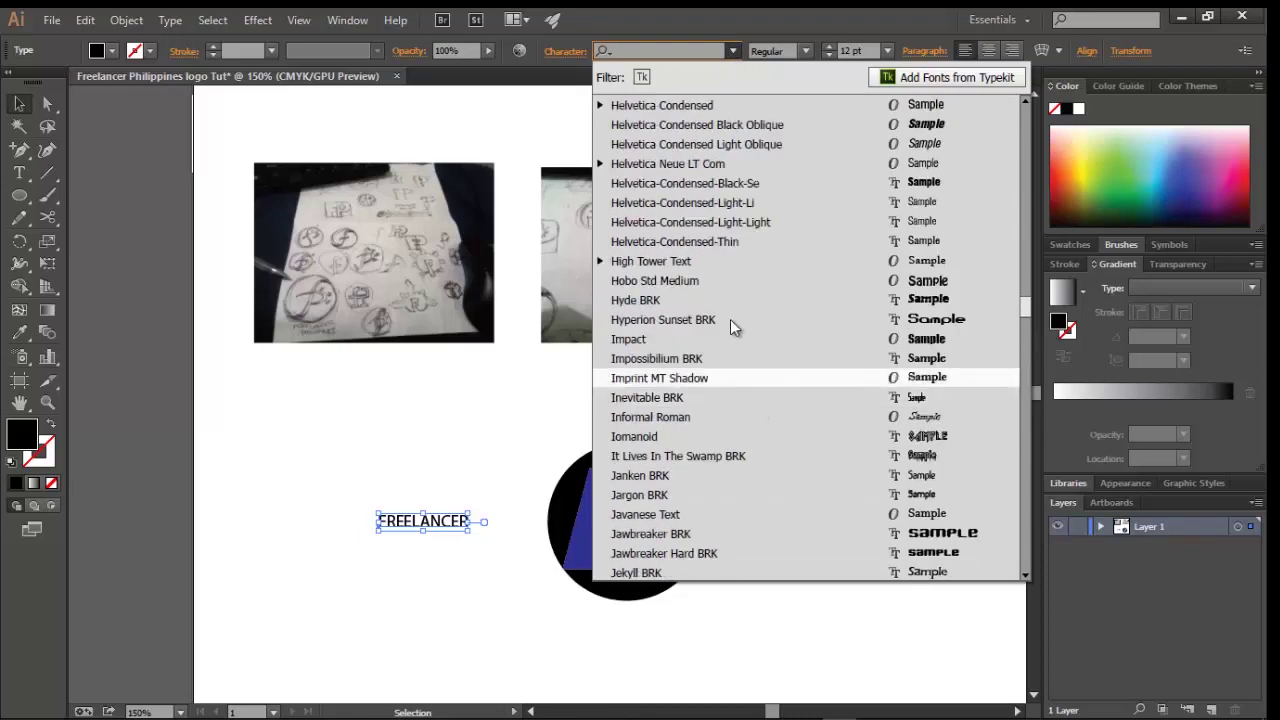
pyautogui.scroll(5, 714, 292)
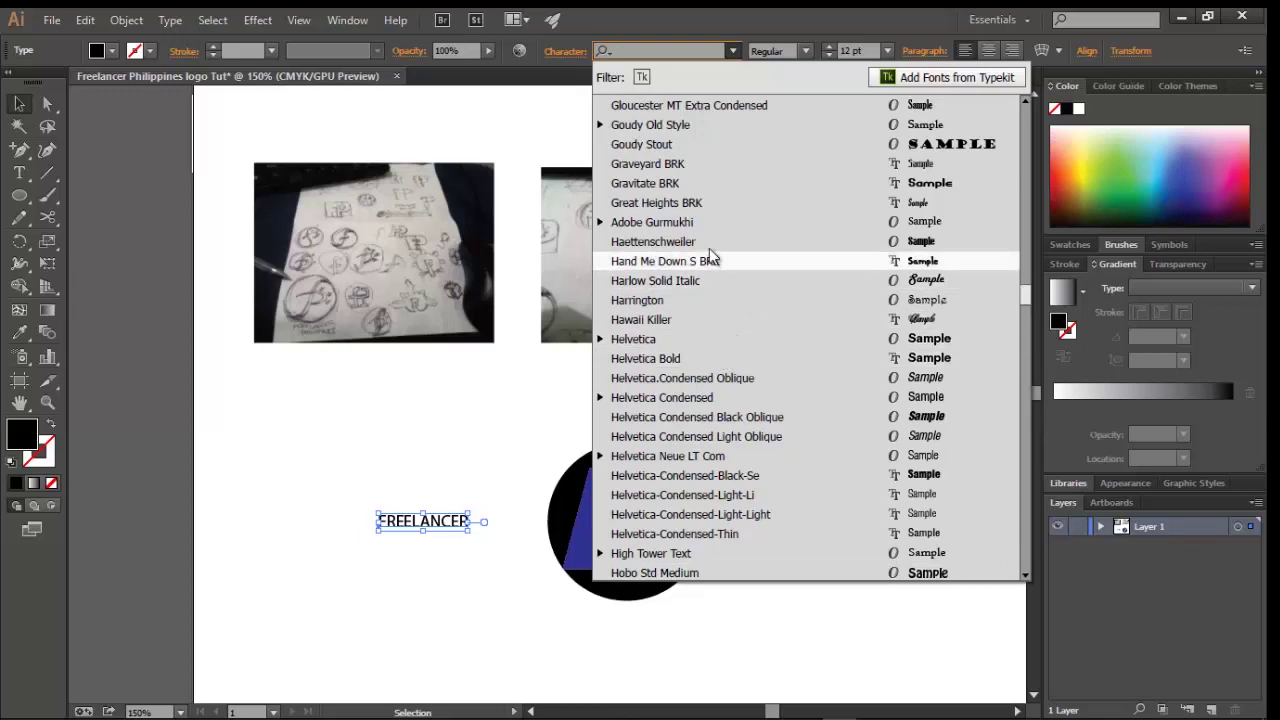
pyautogui.click(707, 243)
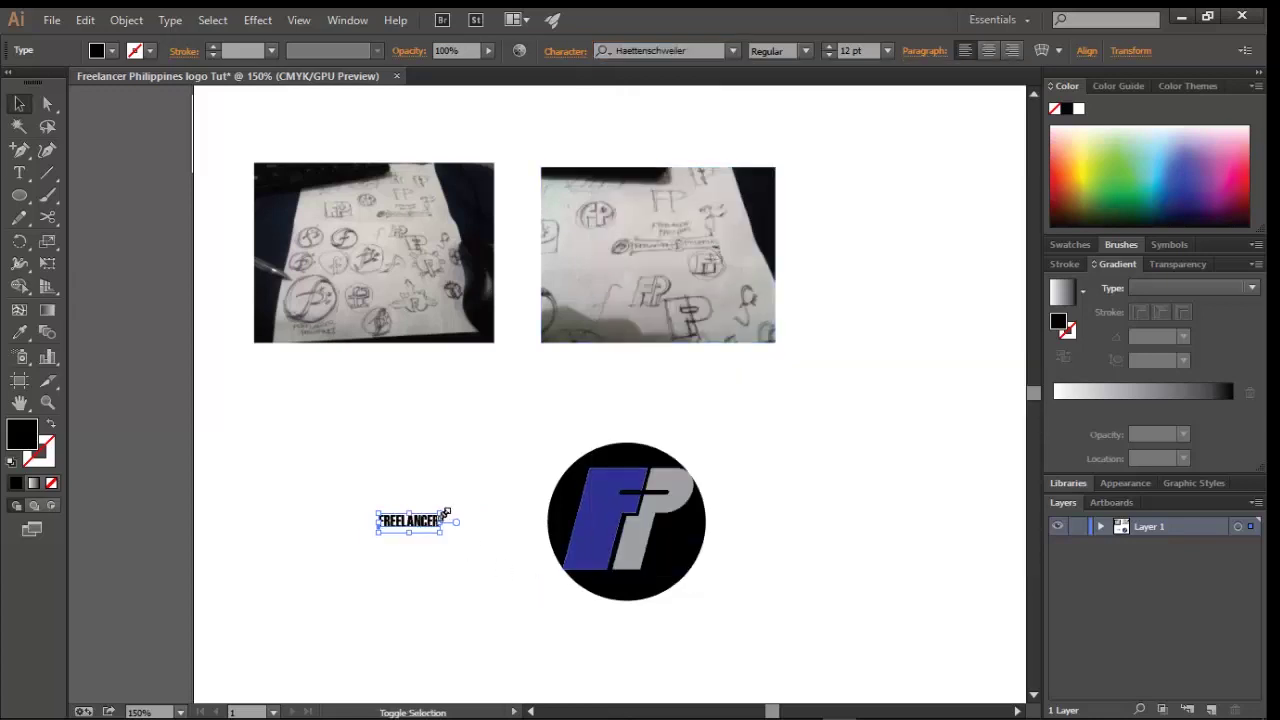
# Scale FREELANCER to about 48.71 pt and retype the right-hand copy as PHILIPPINES.
pyautogui.moveTo(445, 513); pyautogui.dragTo(625, 453)
pyautogui.moveTo(590, 494); pyautogui.dragTo(926, 537)
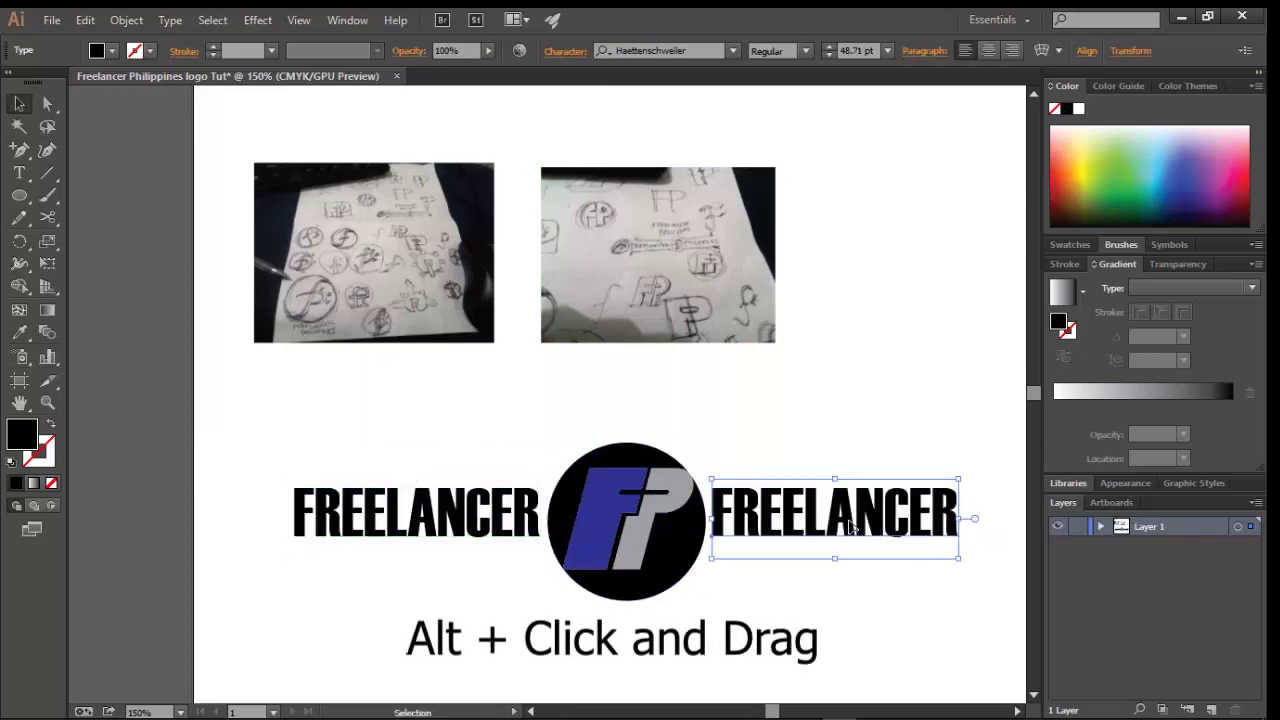
pyautogui.press('t')
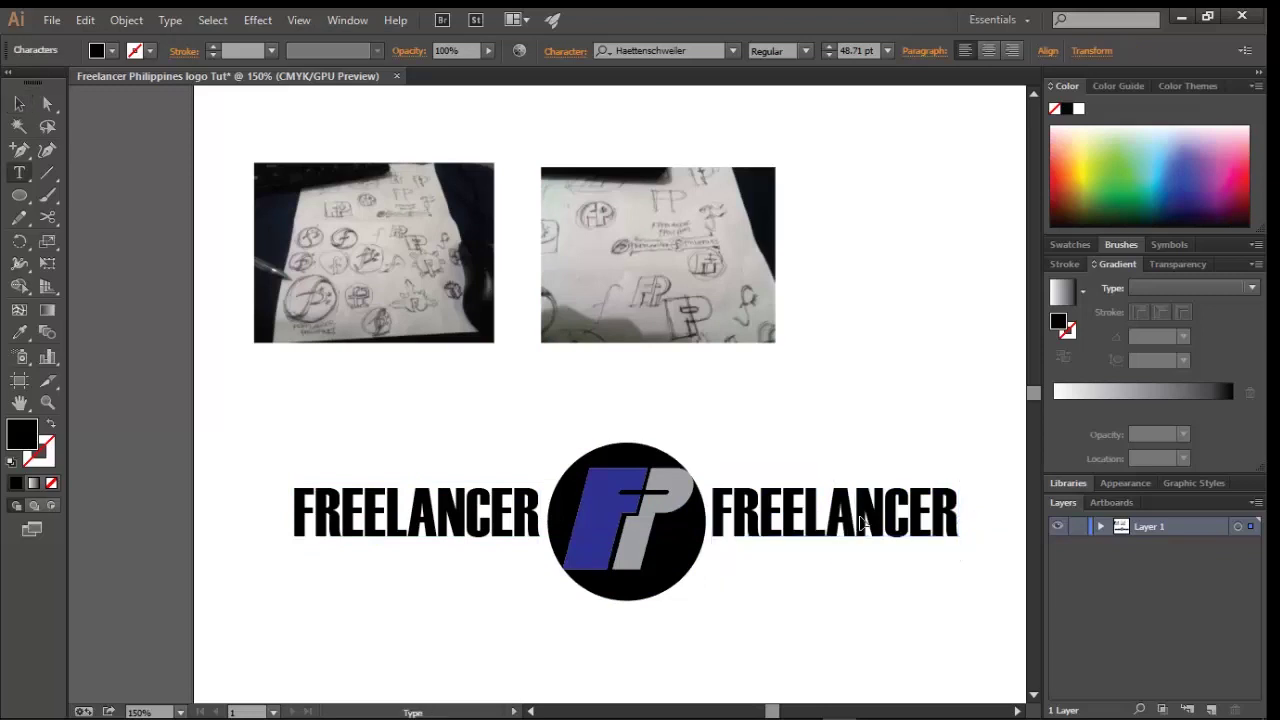
pyautogui.click(858, 518)
pyautogui.hotkey('ctrl', 'a')
pyautogui.write('PHILIPPINE')
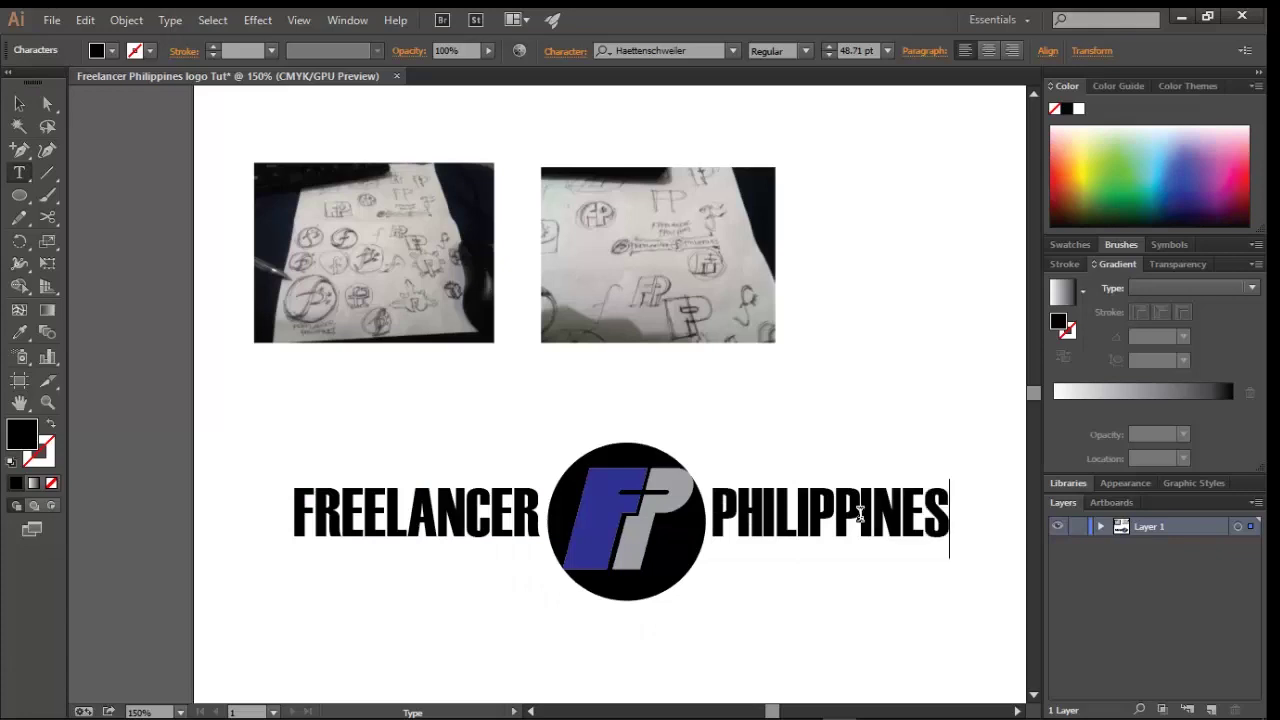
pyautogui.click(21, 104)
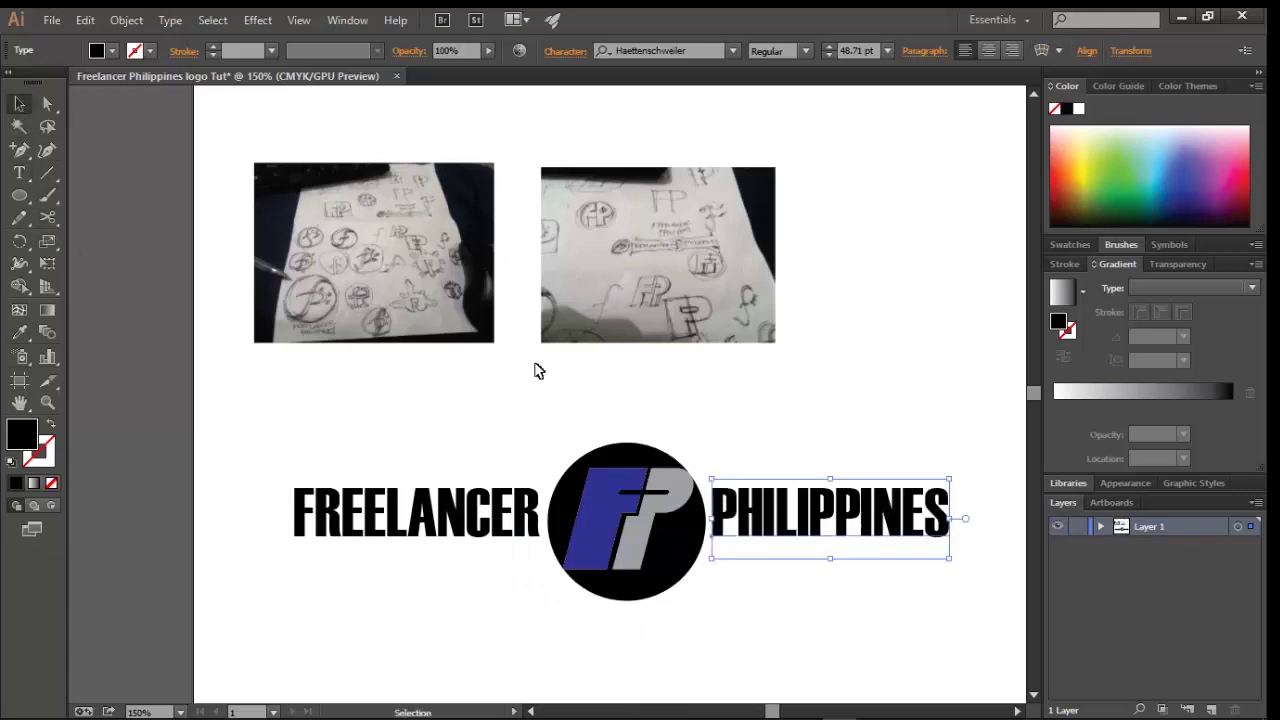
# Draw a new circle, make it an unfilled outline, and move it over the logo circle.
pyautogui.click(703, 597)
pyautogui.click(689, 577)
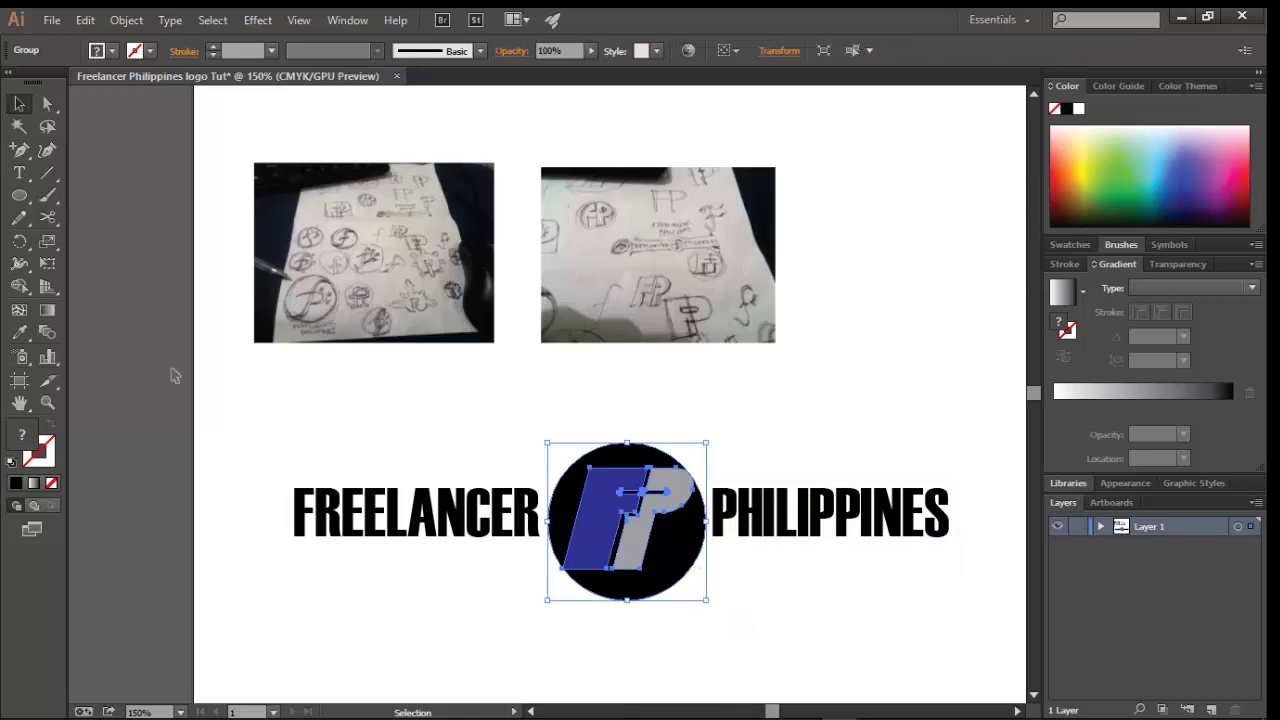
pyautogui.click(19, 197)
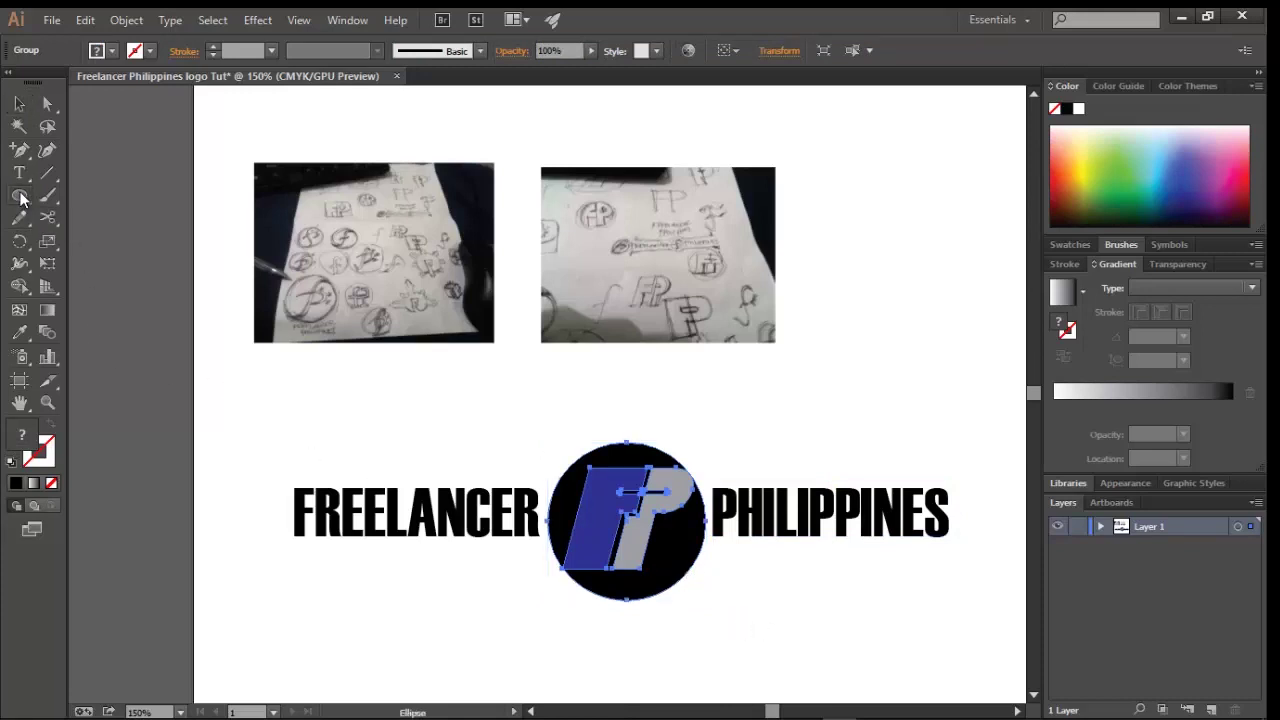
pyautogui.click(19, 197)
pyautogui.click(100, 240)
pyautogui.moveTo(753, 575); pyautogui.dragTo(903, 682)
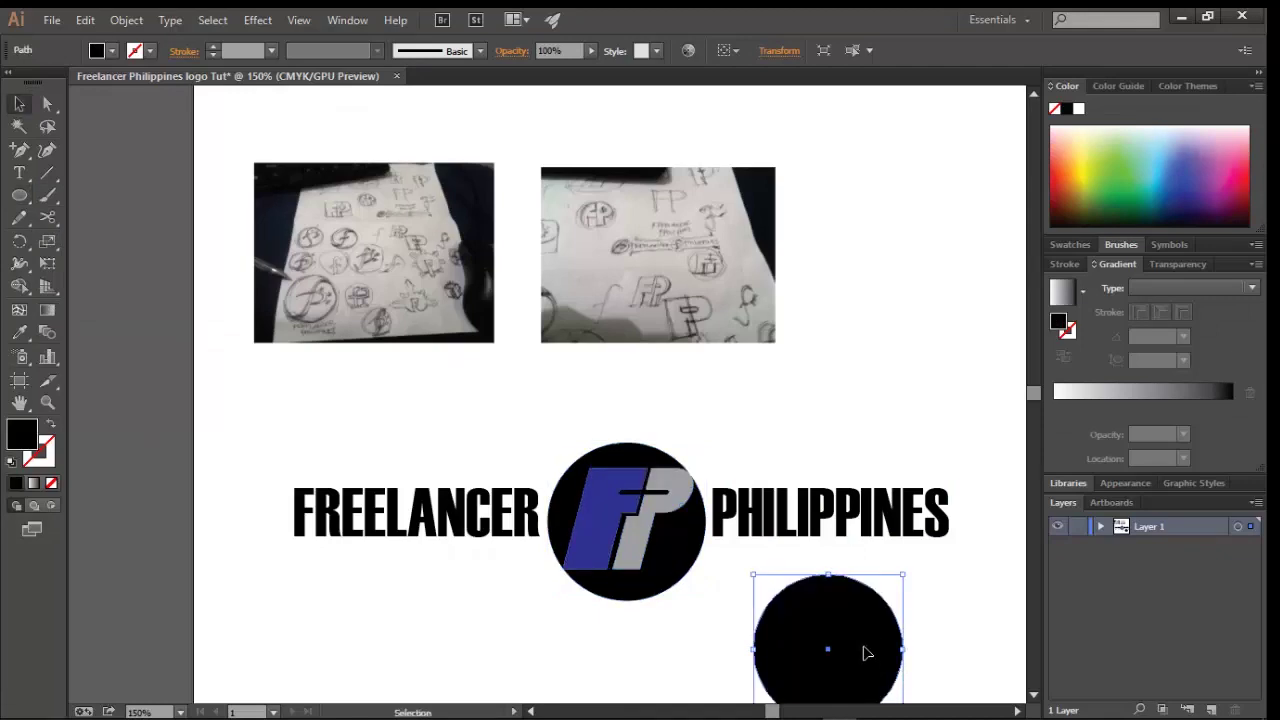
pyautogui.moveTo(848, 637); pyautogui.dragTo(746, 599)
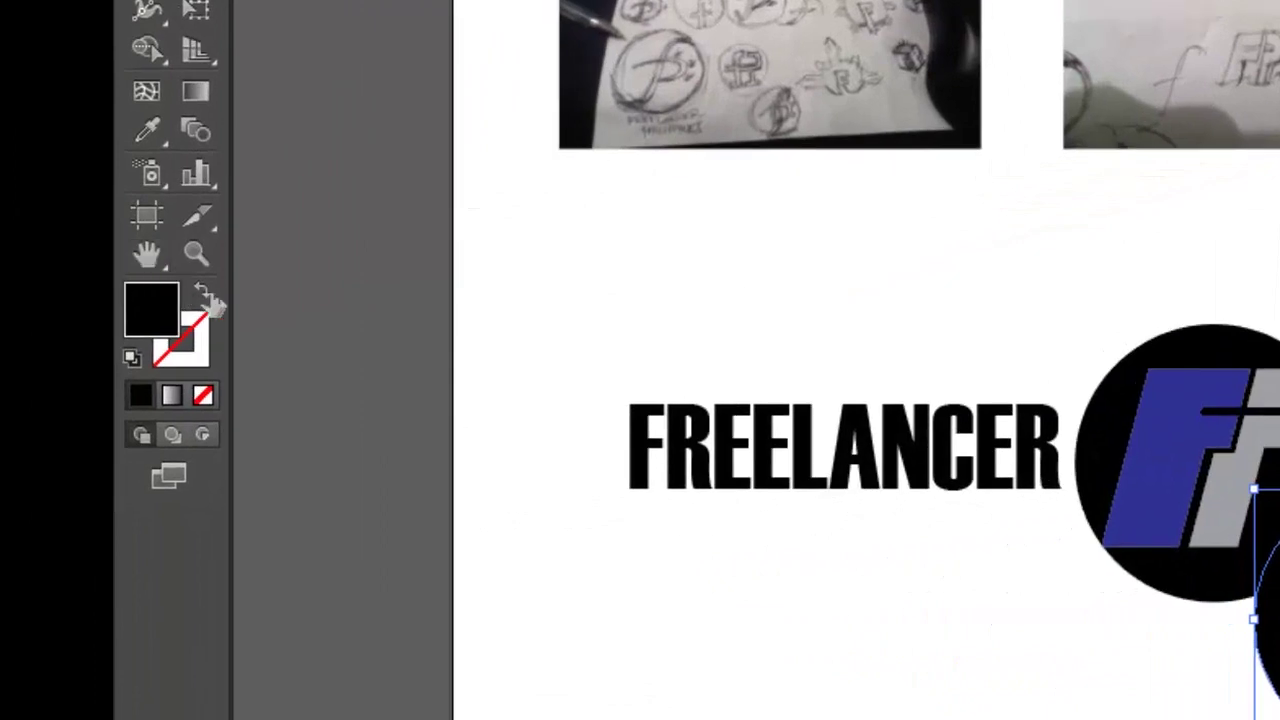
pyautogui.click(212, 300)
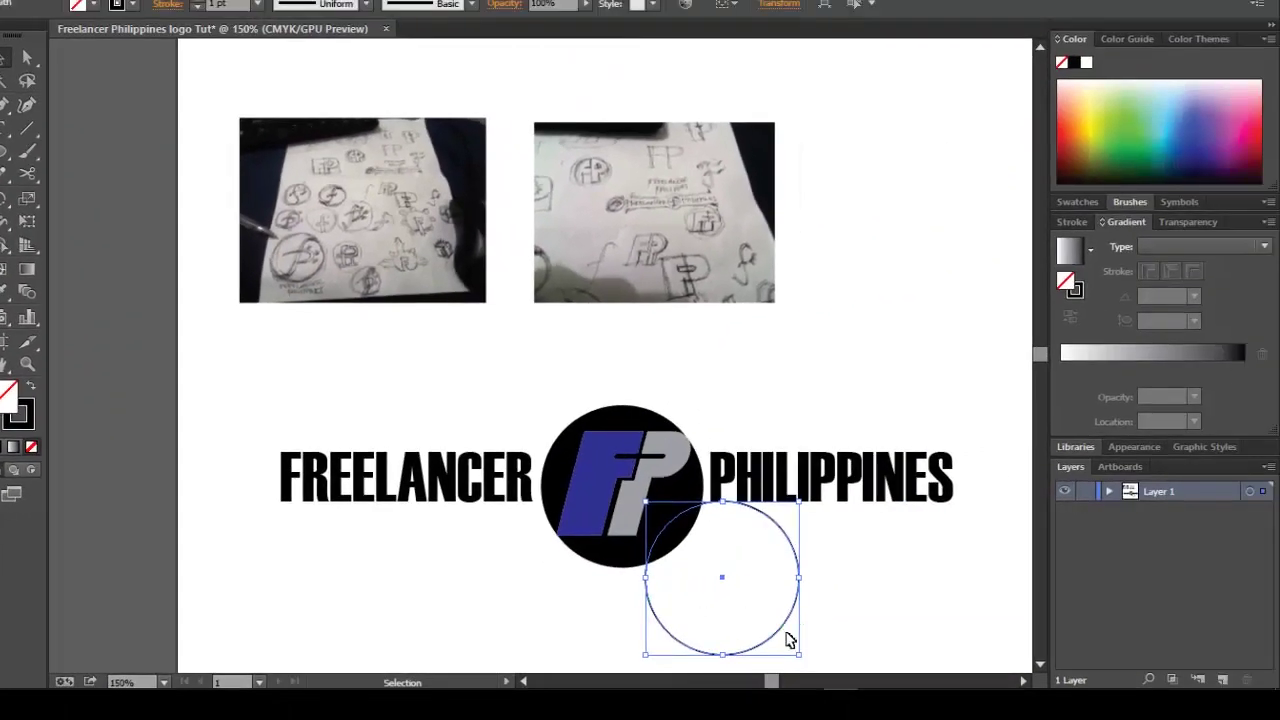
pyautogui.moveTo(766, 628); pyautogui.dragTo(720, 578)
# Centre the outline ring on the logo and set its stroke weight to 4 pt.
pyautogui.press('Right')
pyautogui.press('Right')
pyautogui.press('Right')
pyautogui.press('Up')
pyautogui.press('Up')
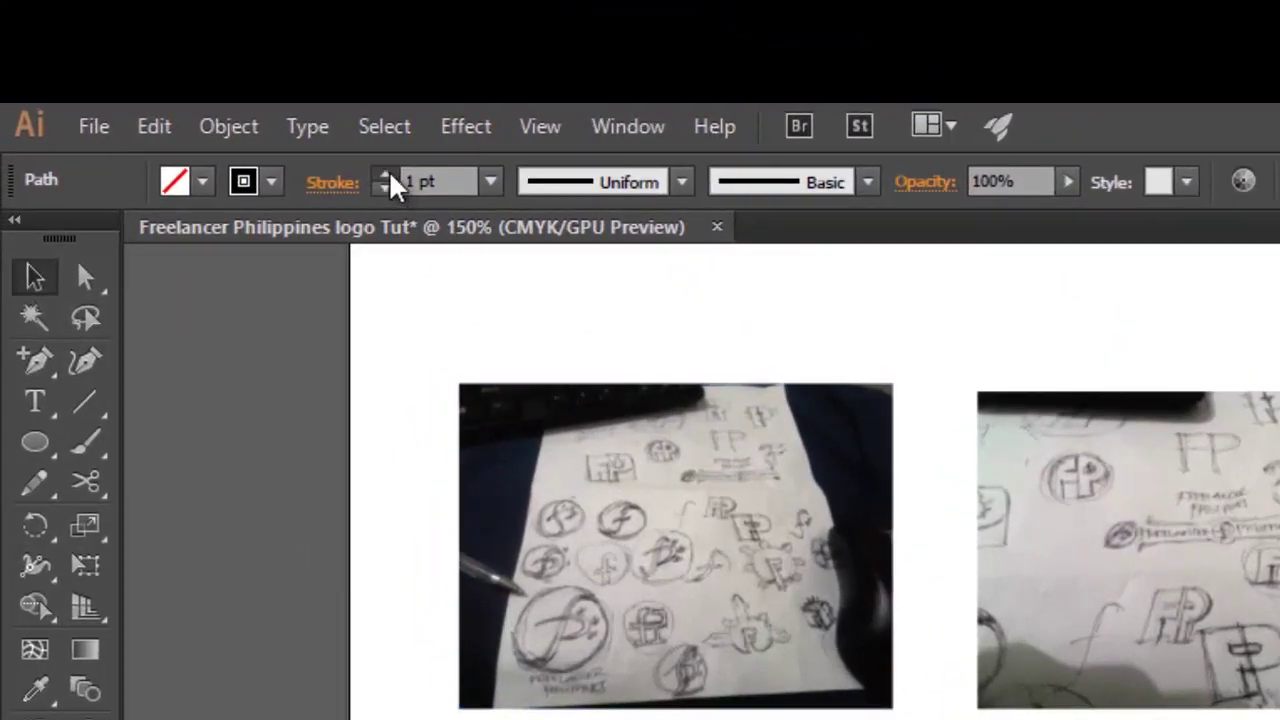
pyautogui.click(385, 176)
pyautogui.click(385, 176)
pyautogui.click(385, 176)
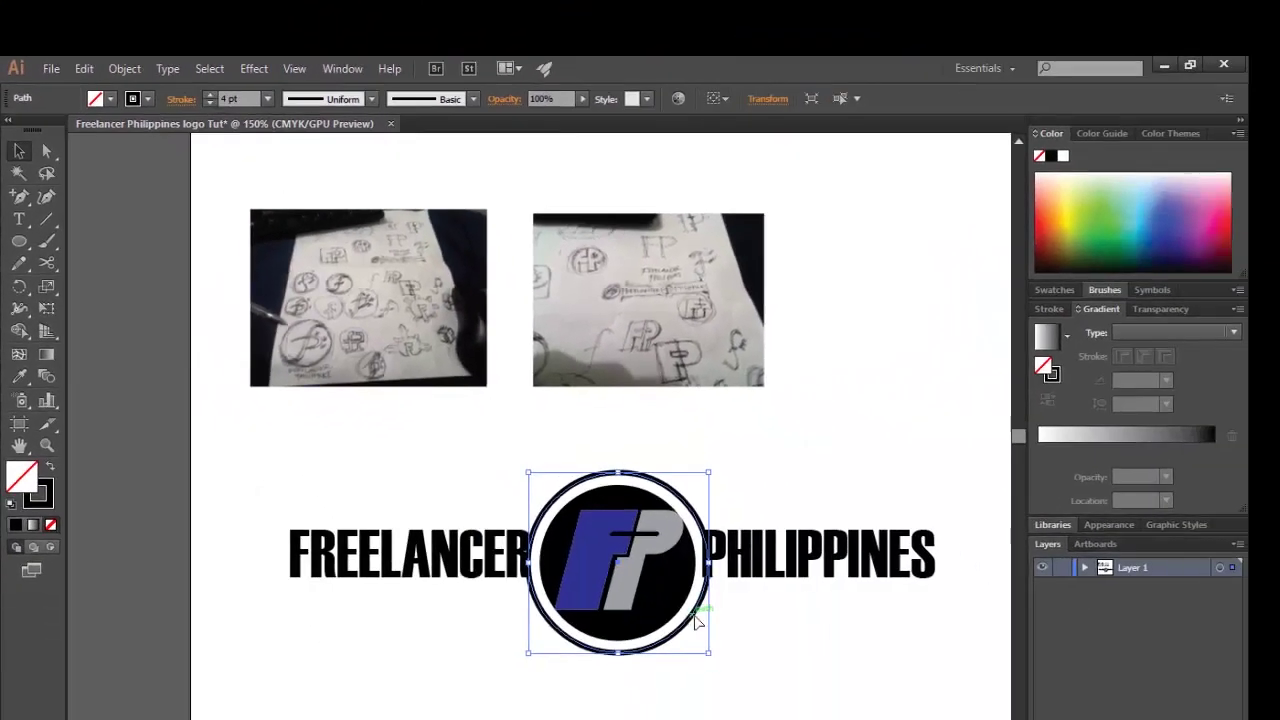
pyautogui.press('Left')
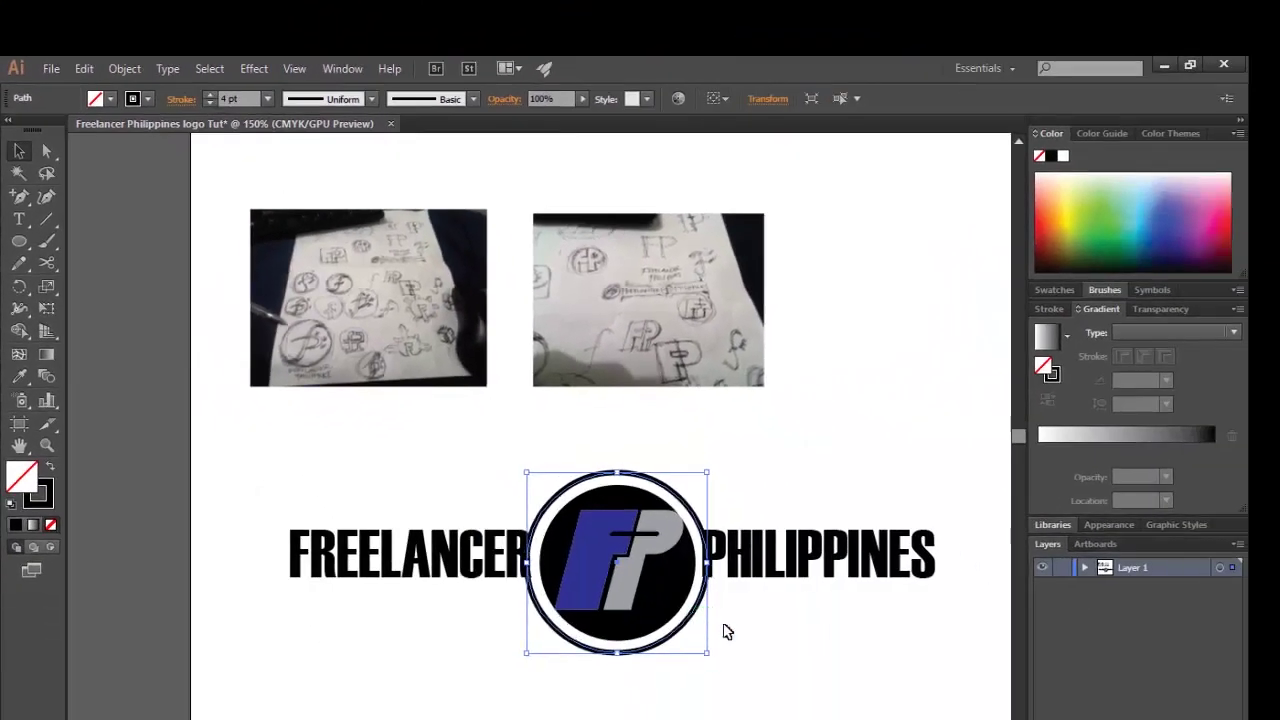
pyautogui.click(765, 650)
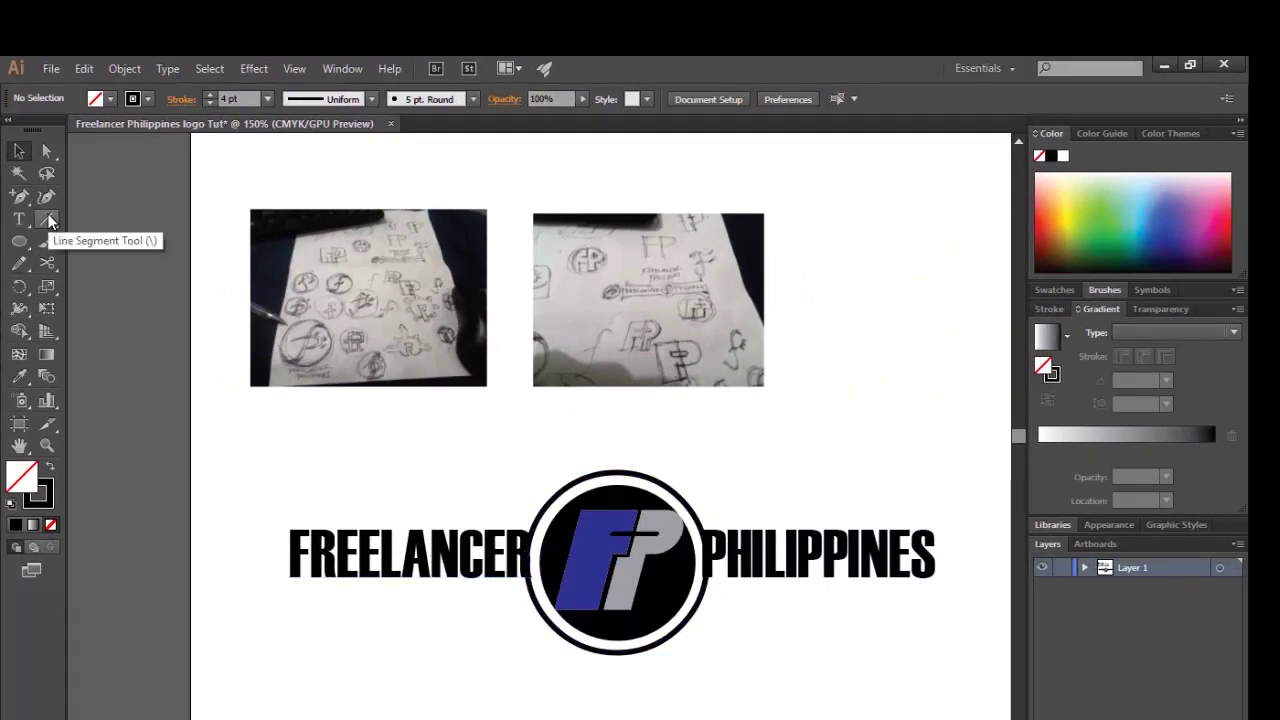
# Draw long horizontal lines above and below FREELANCER and PHILIPPINES, then zoom in on the badge.
pyautogui.click(47, 220)
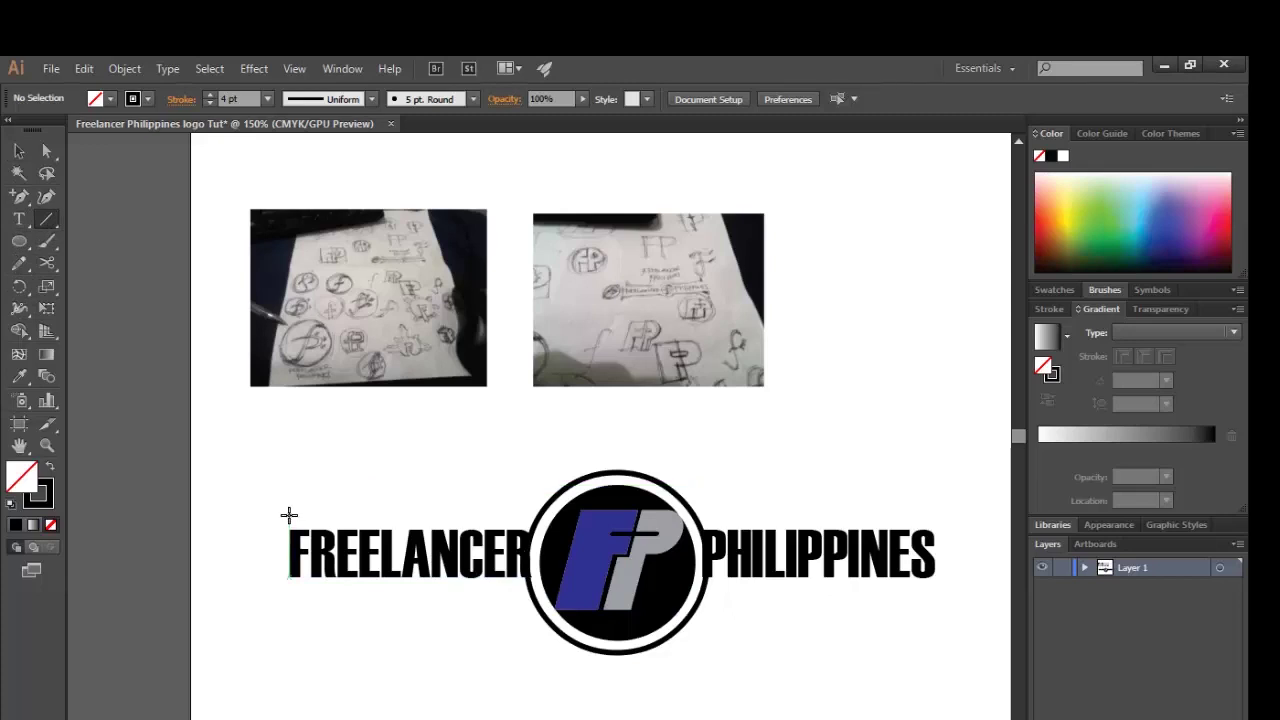
pyautogui.moveTo(288, 514); pyautogui.dragTo(929, 502)
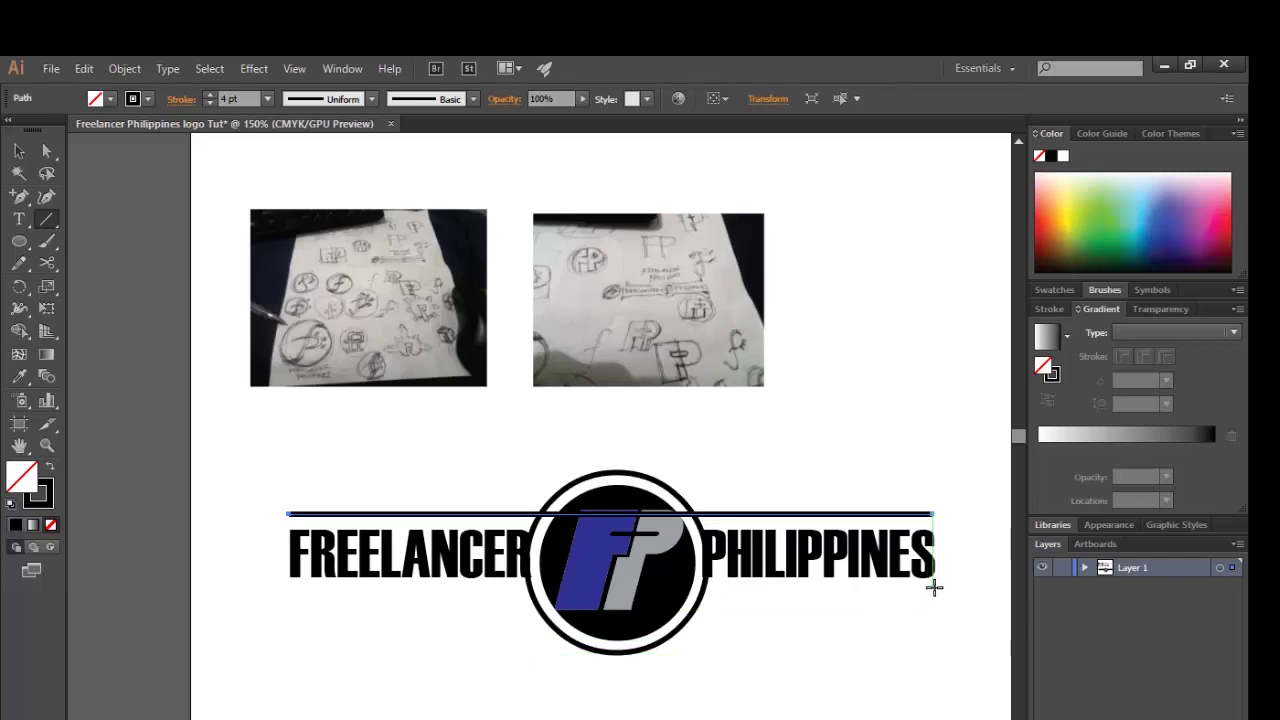
pyautogui.moveTo(934, 592); pyautogui.dragTo(285, 593)
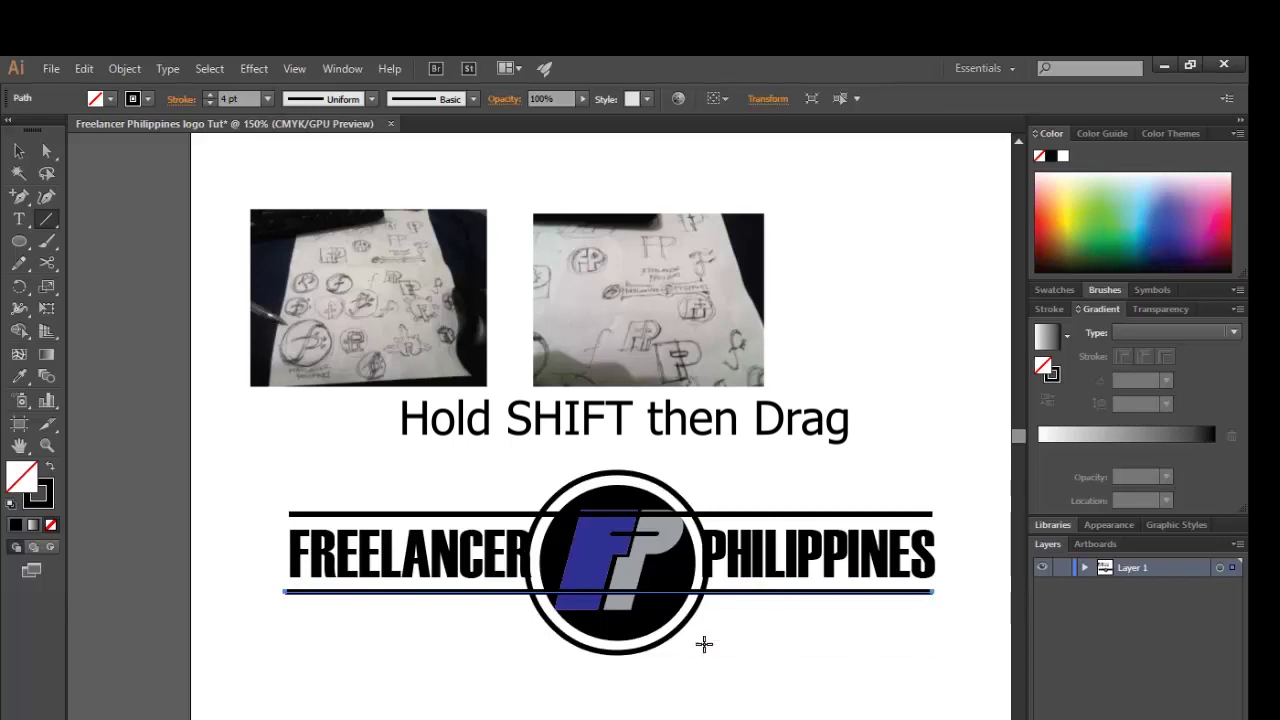
pyautogui.hotkey('ctrl', '+')
pyautogui.hotkey('ctrl', '+')
pyautogui.moveTo(617, 531)
pyautogui.mouseDown()
pyautogui.moveTo(789, 606)
pyautogui.moveTo(865, 667)
pyautogui.mouseUp()
pyautogui.hotkey('ctrl', '+')
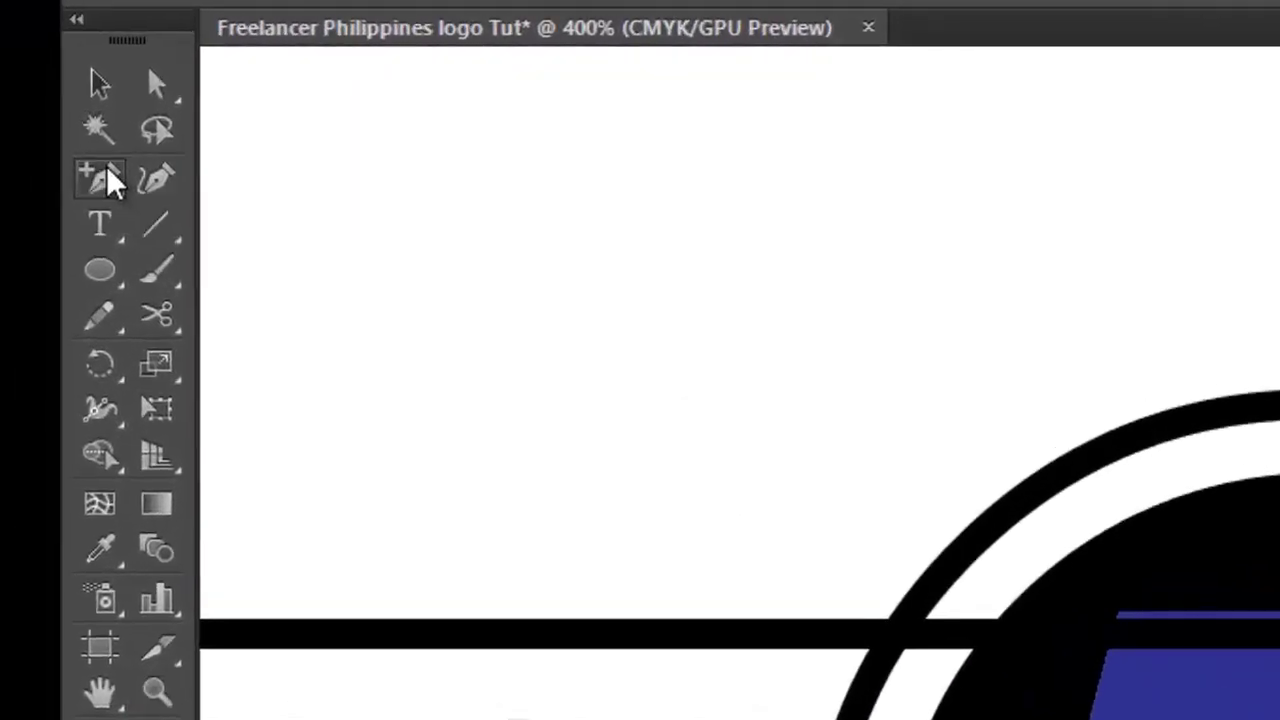
# Add anchor points at the four crossings of the top and bottom lines with the ring.
pyautogui.click(62, 148)
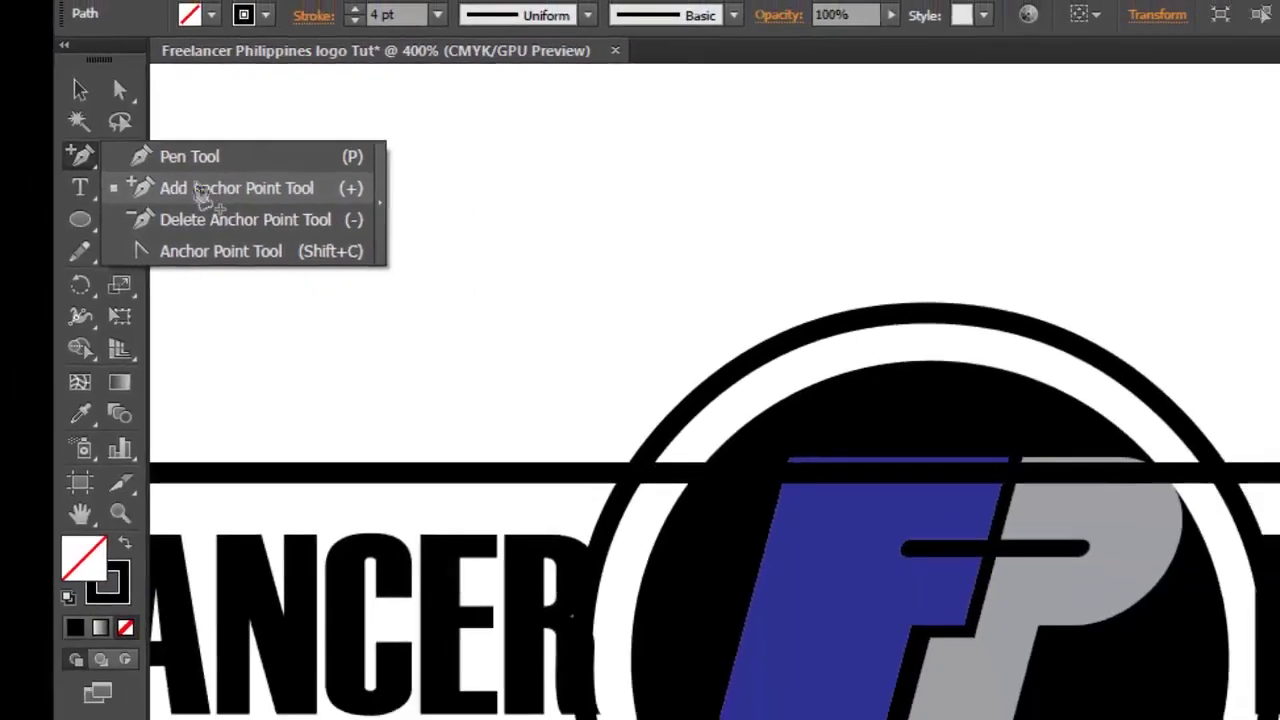
pyautogui.click(256, 238)
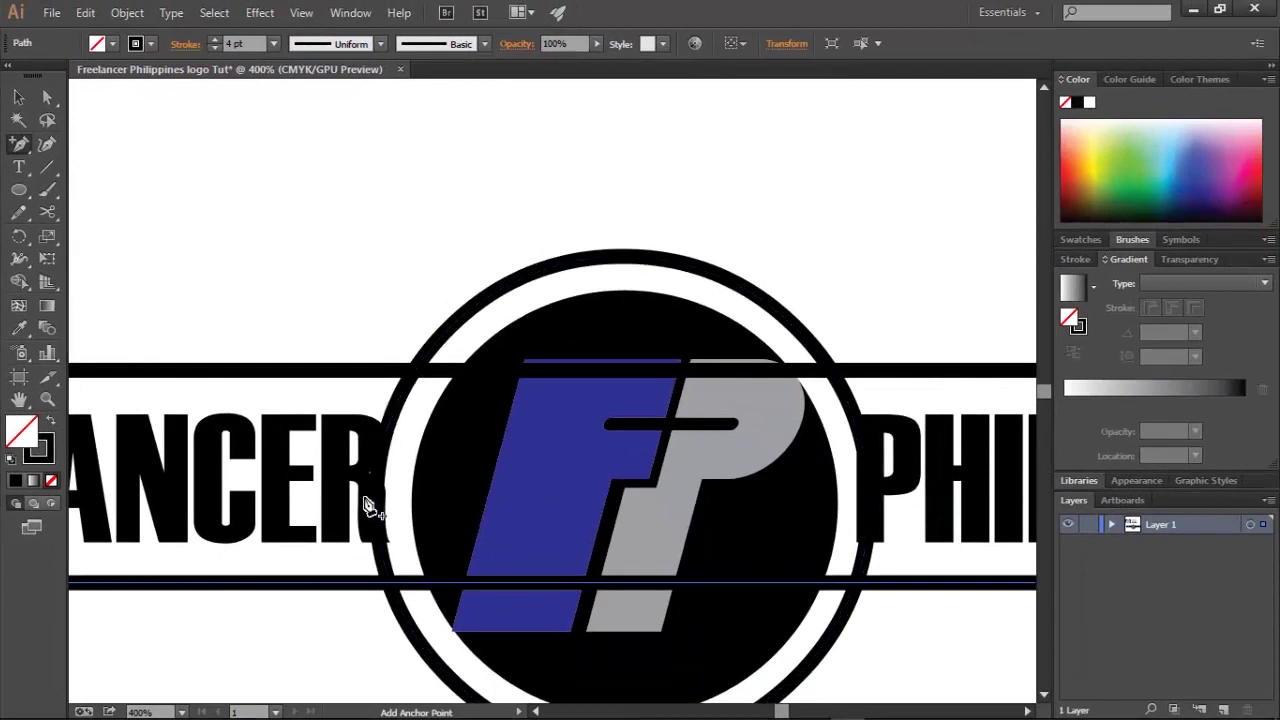
pyautogui.click(412, 372)
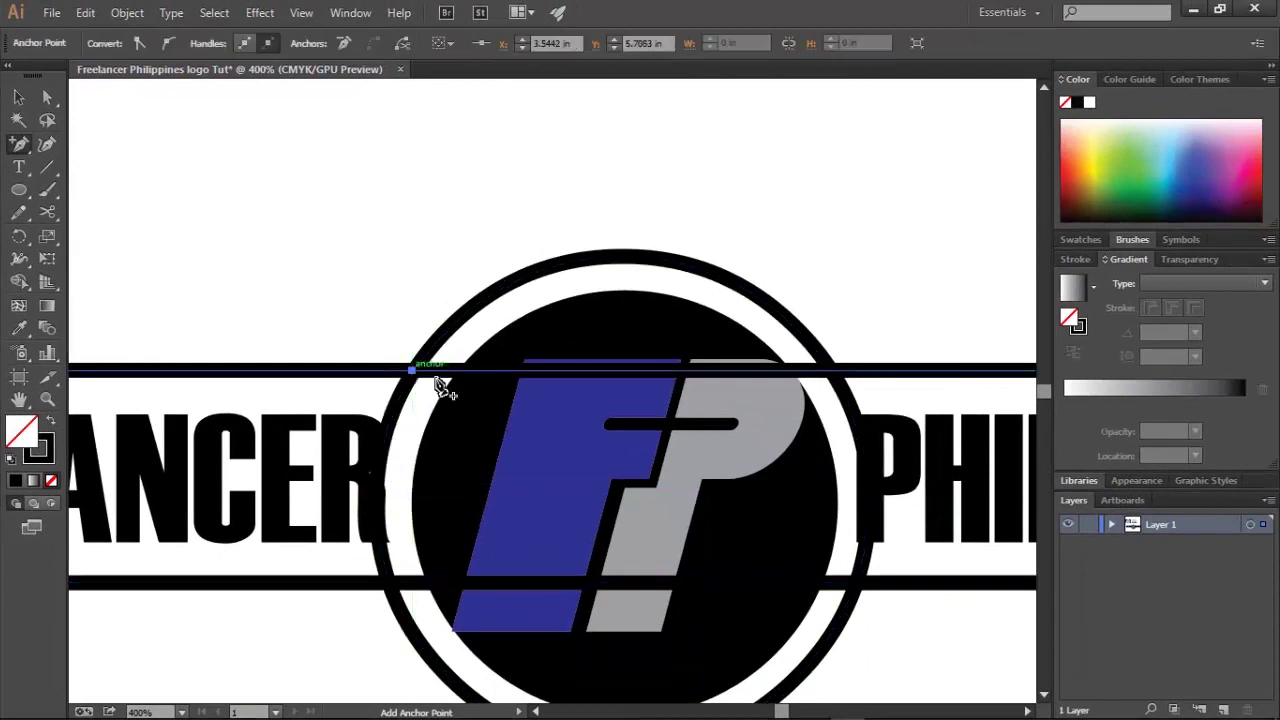
pyautogui.click(829, 372)
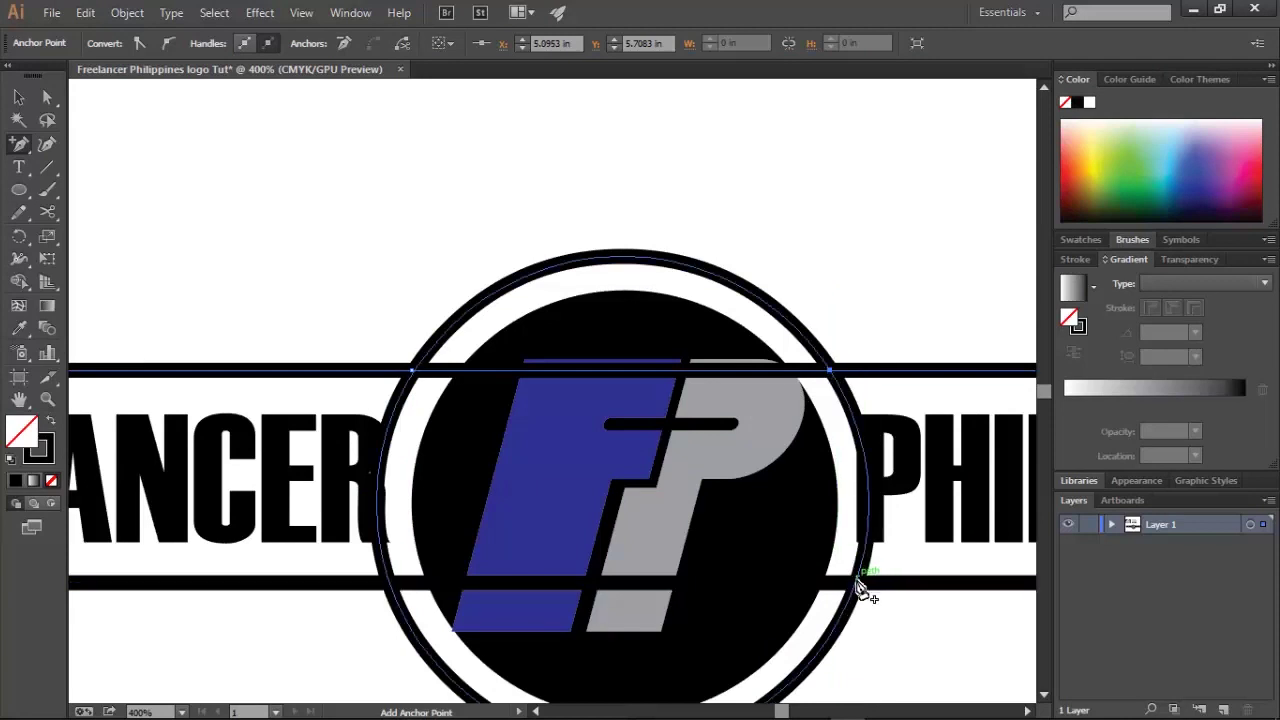
pyautogui.click(856, 583)
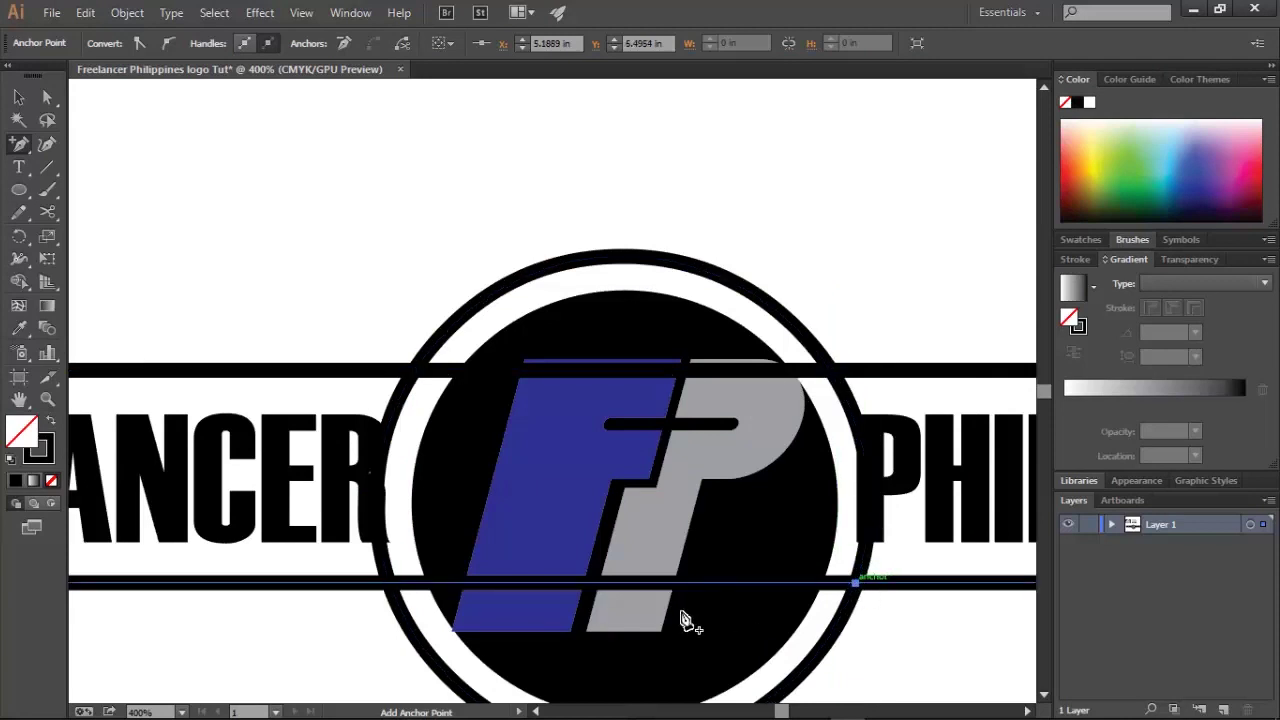
pyautogui.click(388, 583)
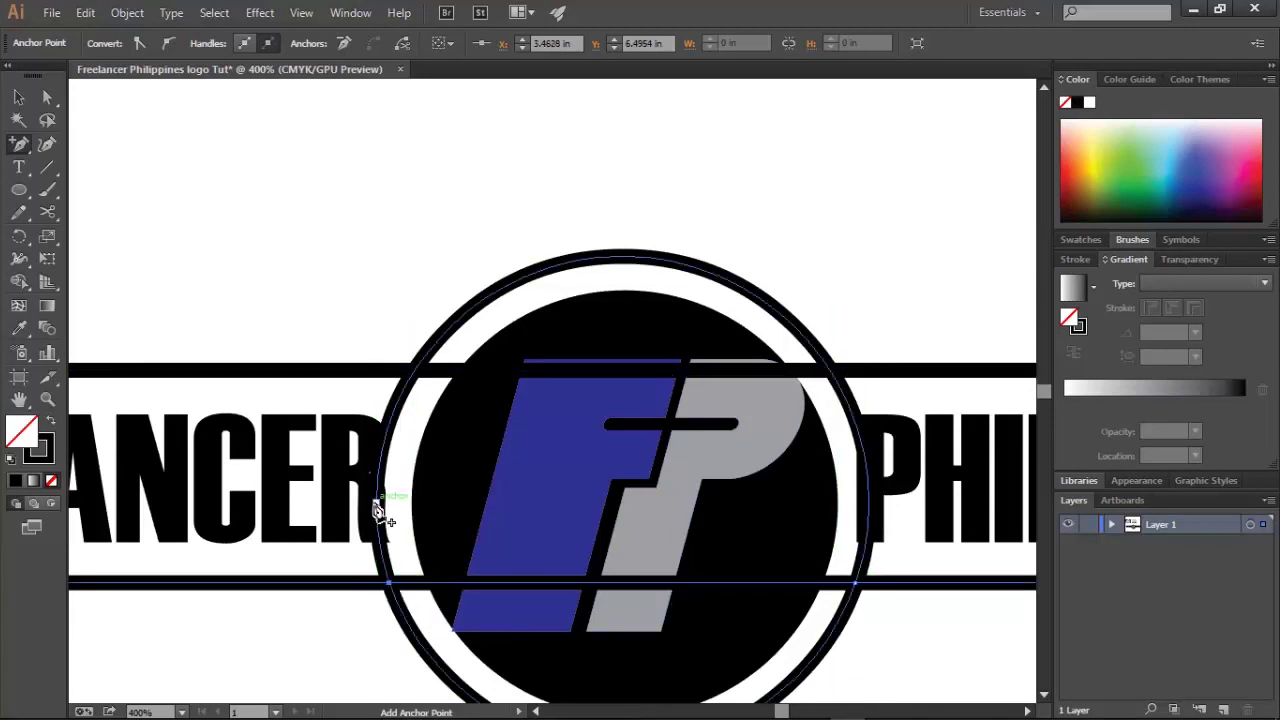
# Select the ring path with Direct Selection to show its anchors, zoomed in near CER.
pyautogui.press('v')
pyautogui.click(46, 98)
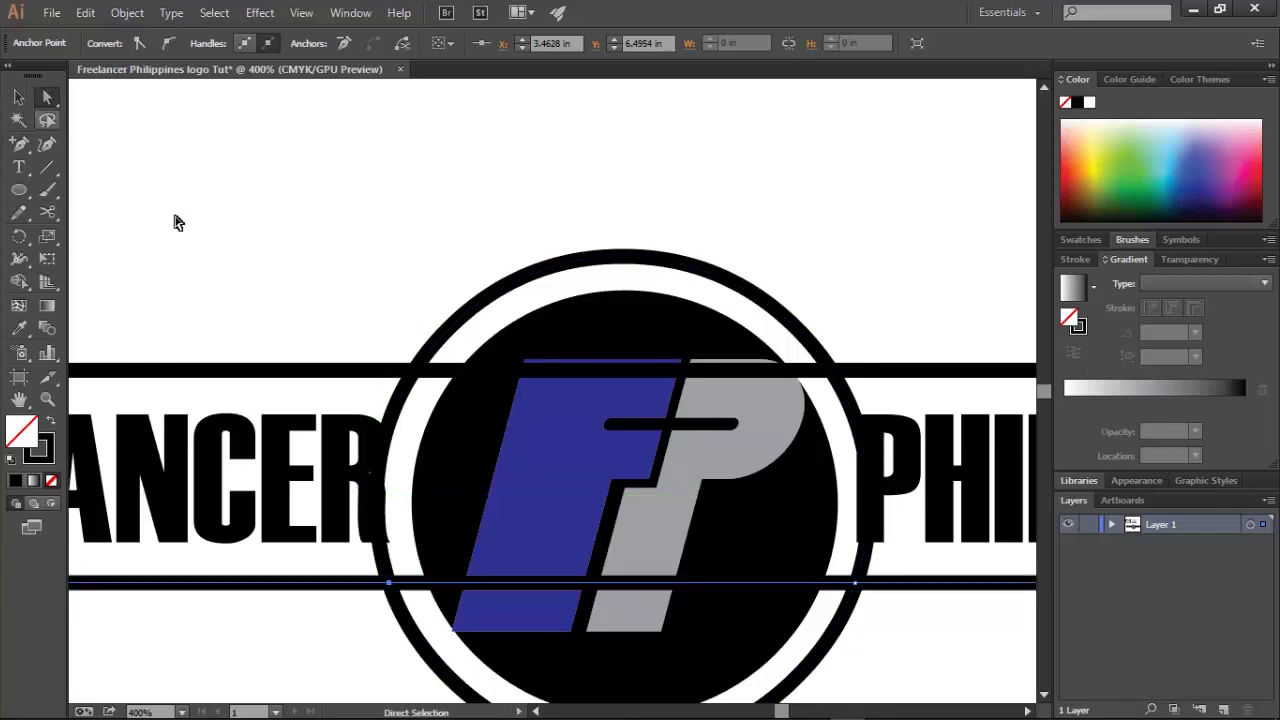
pyautogui.click(378, 490)
pyautogui.press('z')
pyautogui.click(457, 449)
pyautogui.click(457, 449)
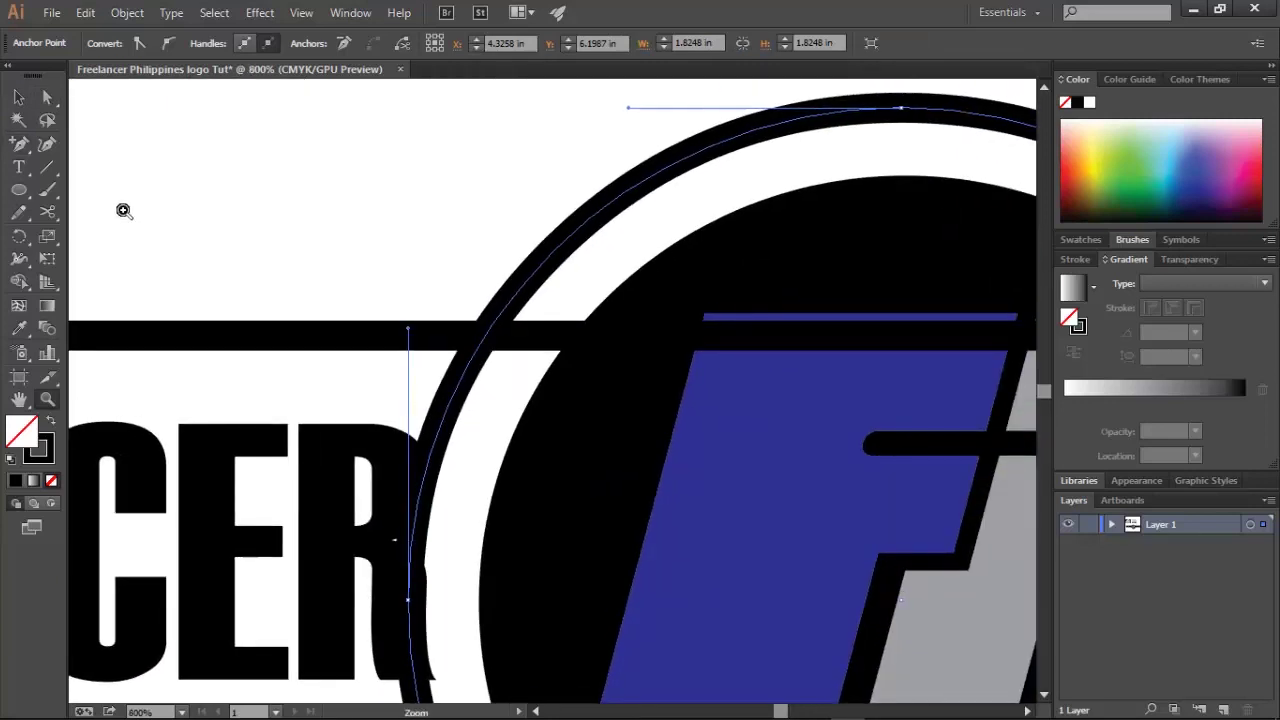
# Add anchors on the ring at its top-line and bottom-line crossings.
pyautogui.moveTo(20, 150); pyautogui.dragTo(143, 169)
pyautogui.click(493, 337)
pyautogui.moveTo(791, 429); pyautogui.dragTo(240, 397)
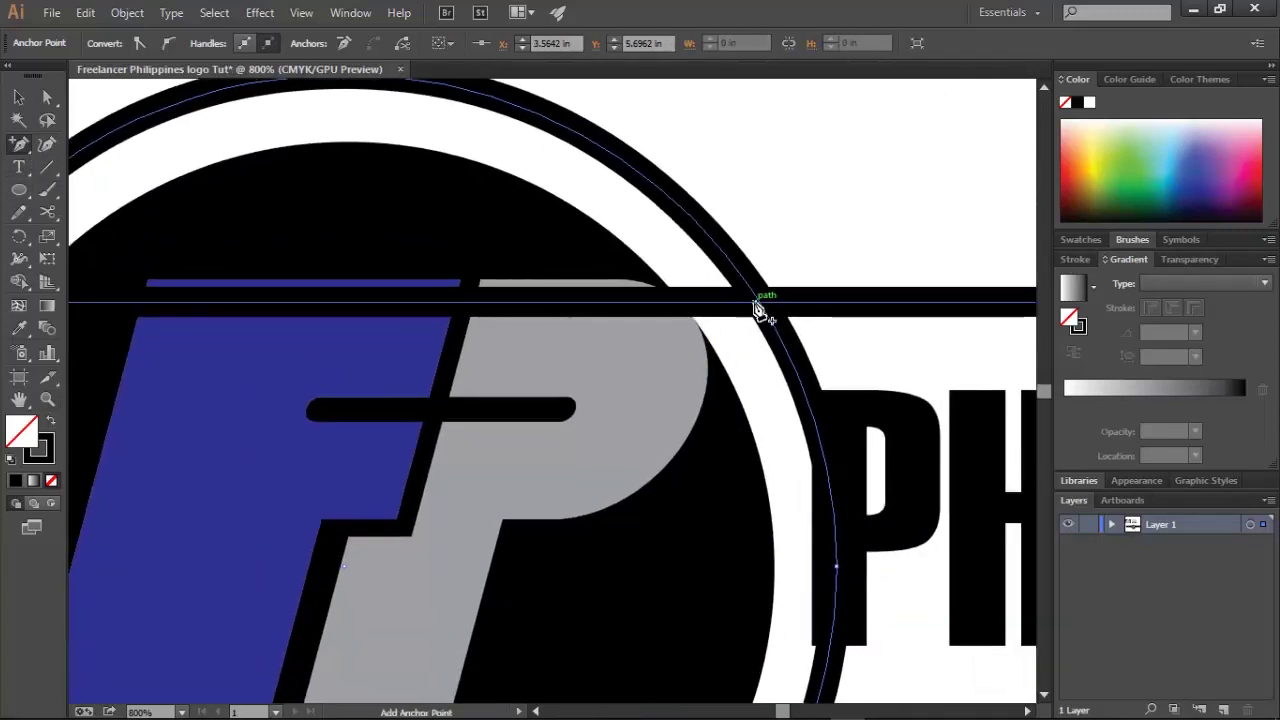
pyautogui.click(760, 304)
pyautogui.moveTo(777, 463); pyautogui.dragTo(686, 186)
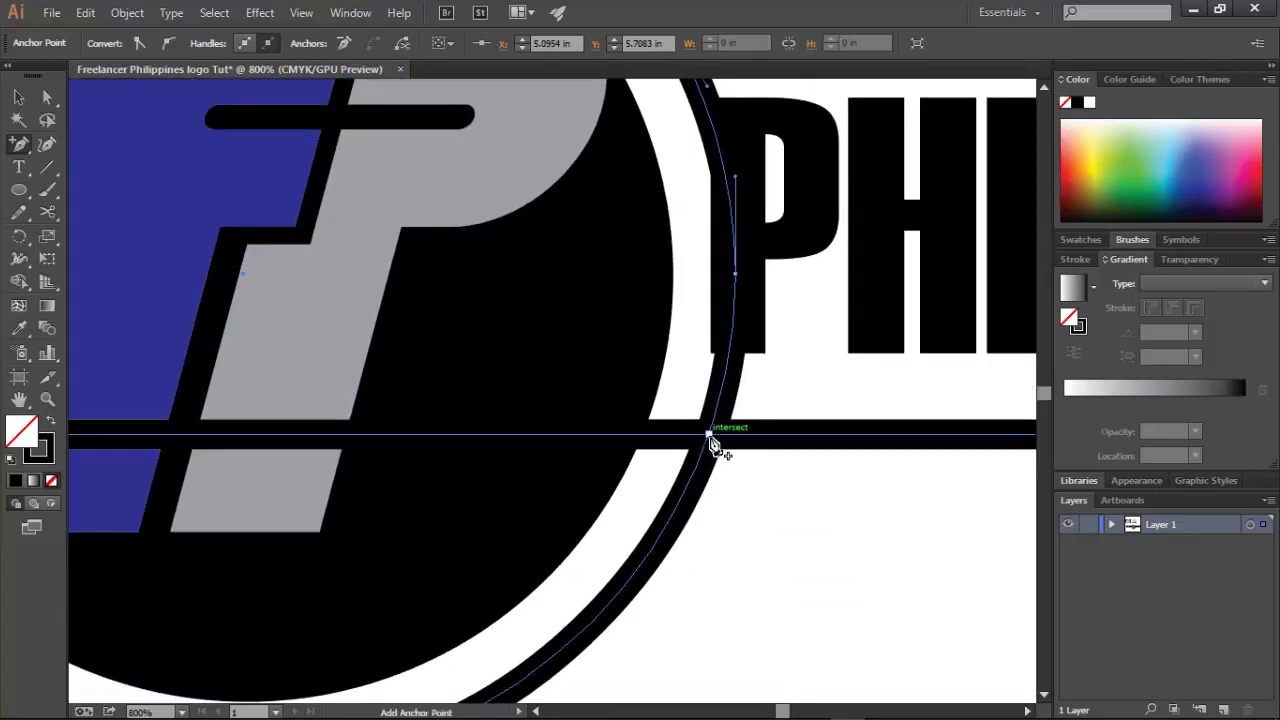
pyautogui.click(710, 436)
pyautogui.moveTo(665, 455); pyautogui.dragTo(965, 250)
pyautogui.moveTo(630, 399); pyautogui.dragTo(915, 544)
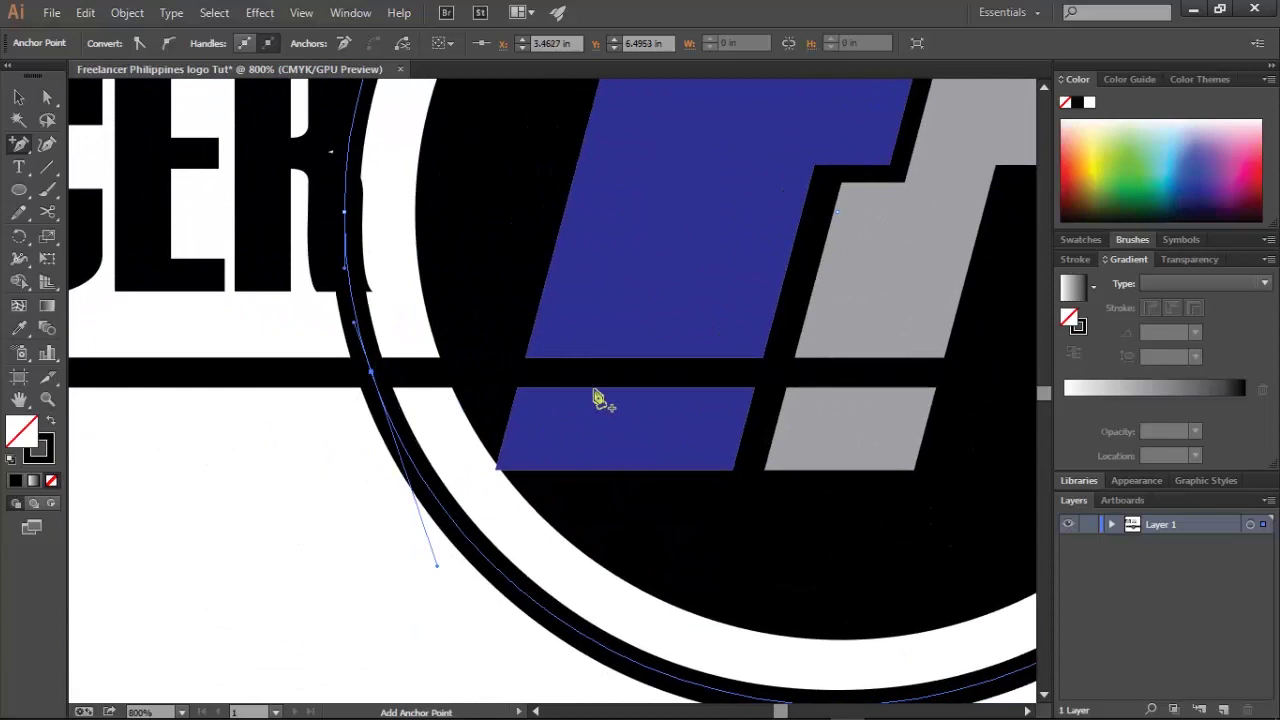
# Delete the ring's left arc between the two horizontal lines.
pyautogui.moveTo(373, 255); pyautogui.dragTo(295, 402)
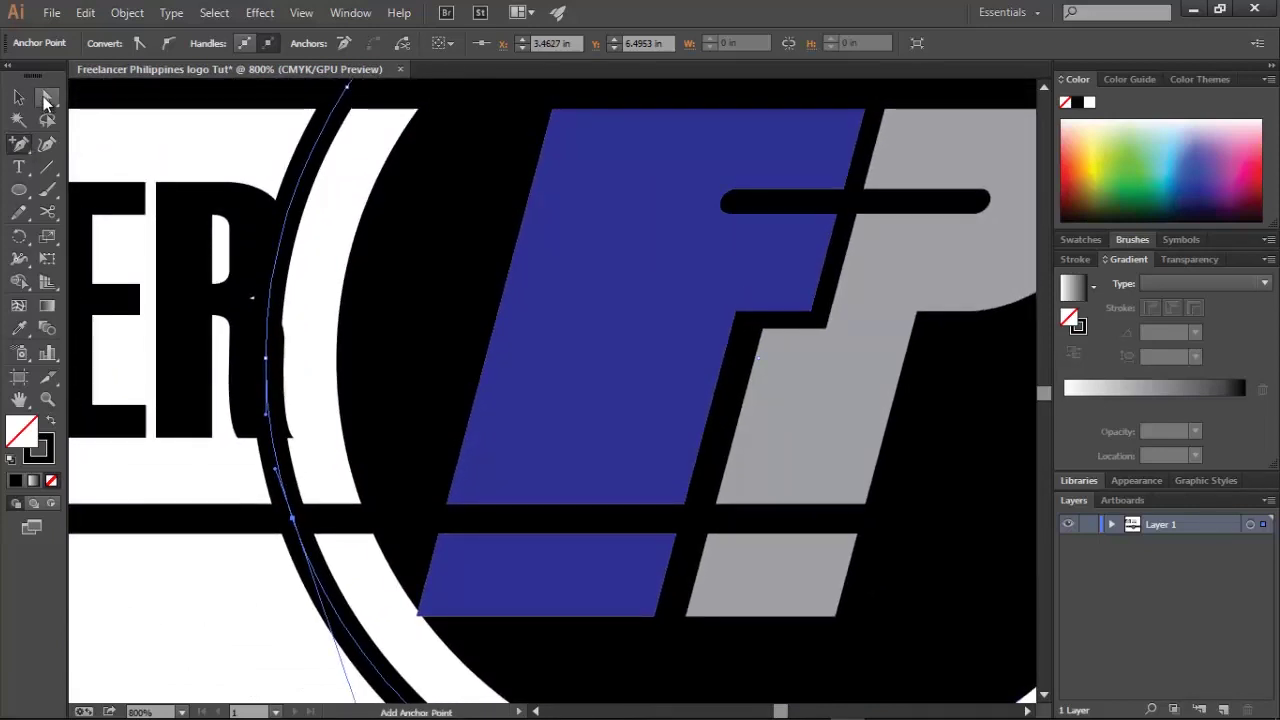
pyautogui.moveTo(266, 358); pyautogui.dragTo(268, 363)
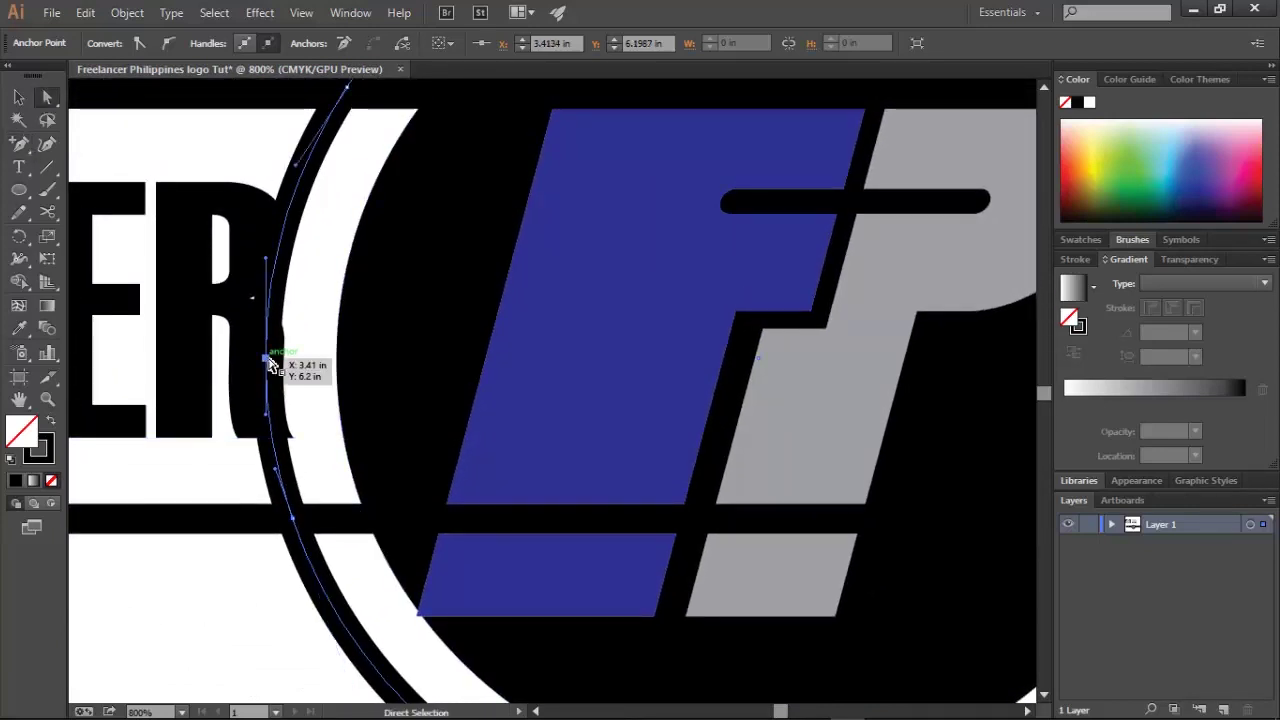
pyautogui.click(85, 12)
pyautogui.click(97, 228)
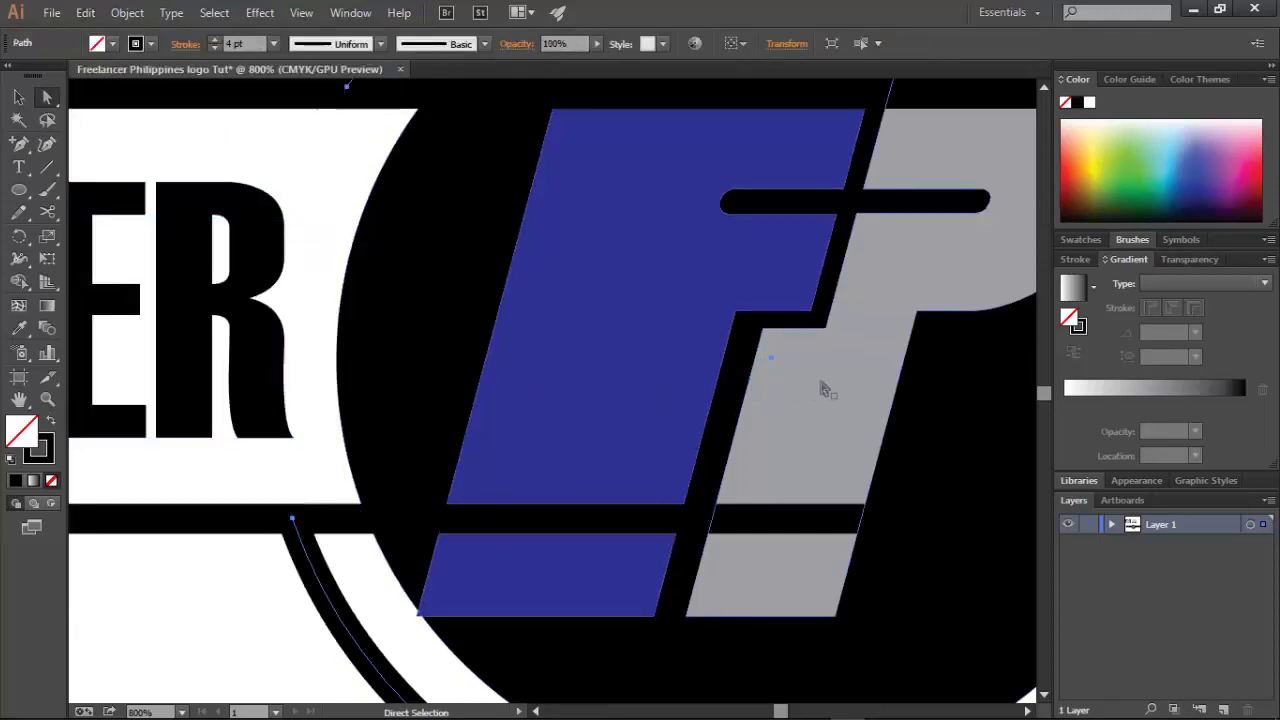
# Select anchors on the ring's right side and at the lower line's end.
pyautogui.moveTo(776, 402); pyautogui.dragTo(210, 410)
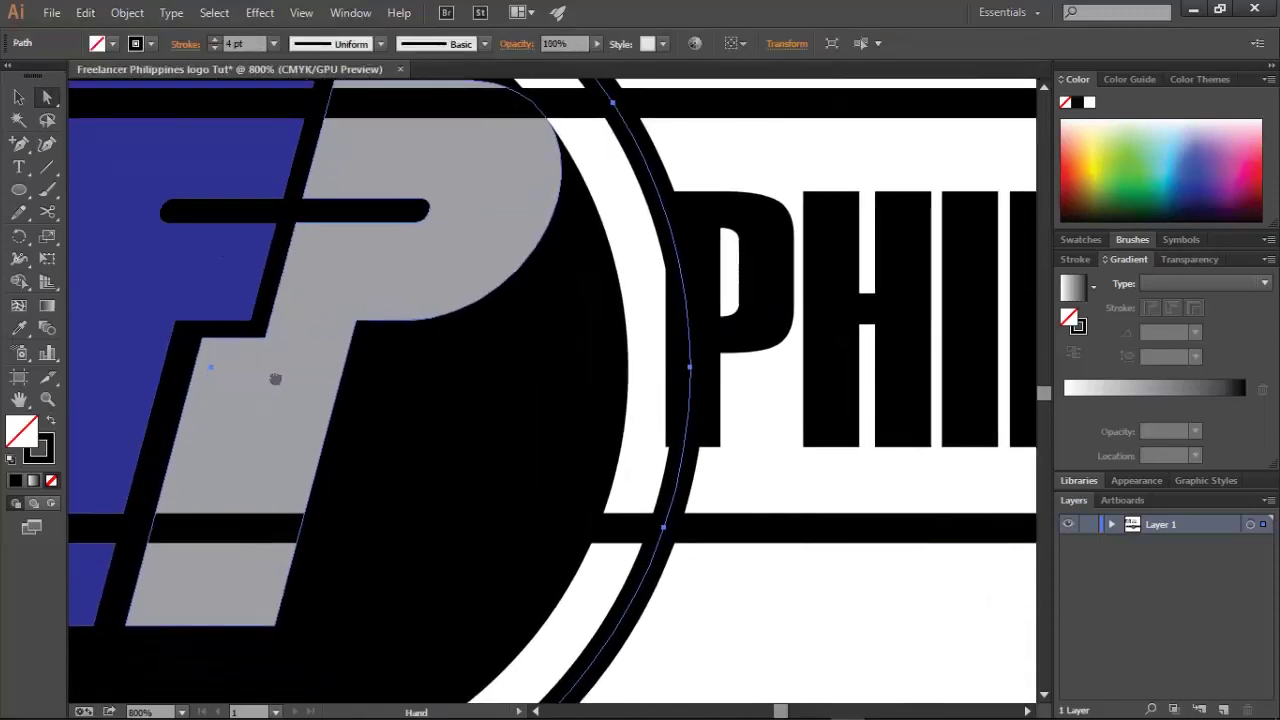
pyautogui.click(685, 376)
pyautogui.click(651, 429)
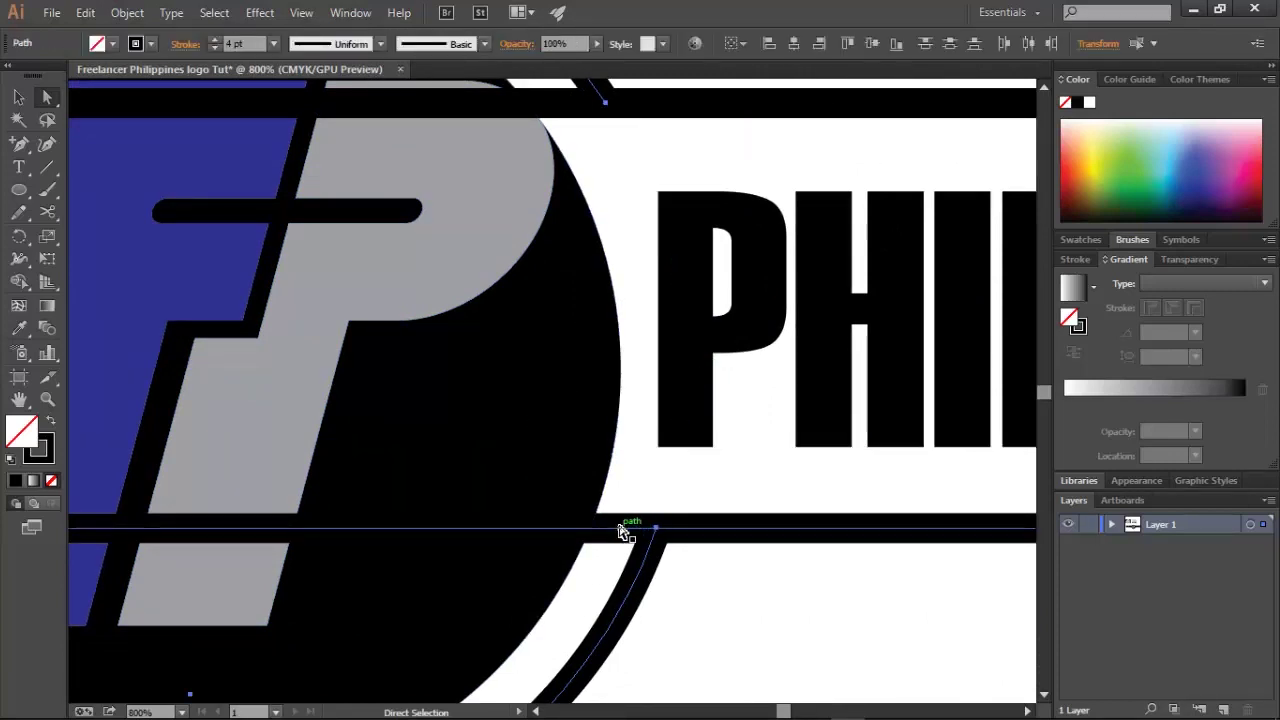
pyautogui.click(653, 527)
pyautogui.moveTo(443, 543); pyautogui.dragTo(806, 491)
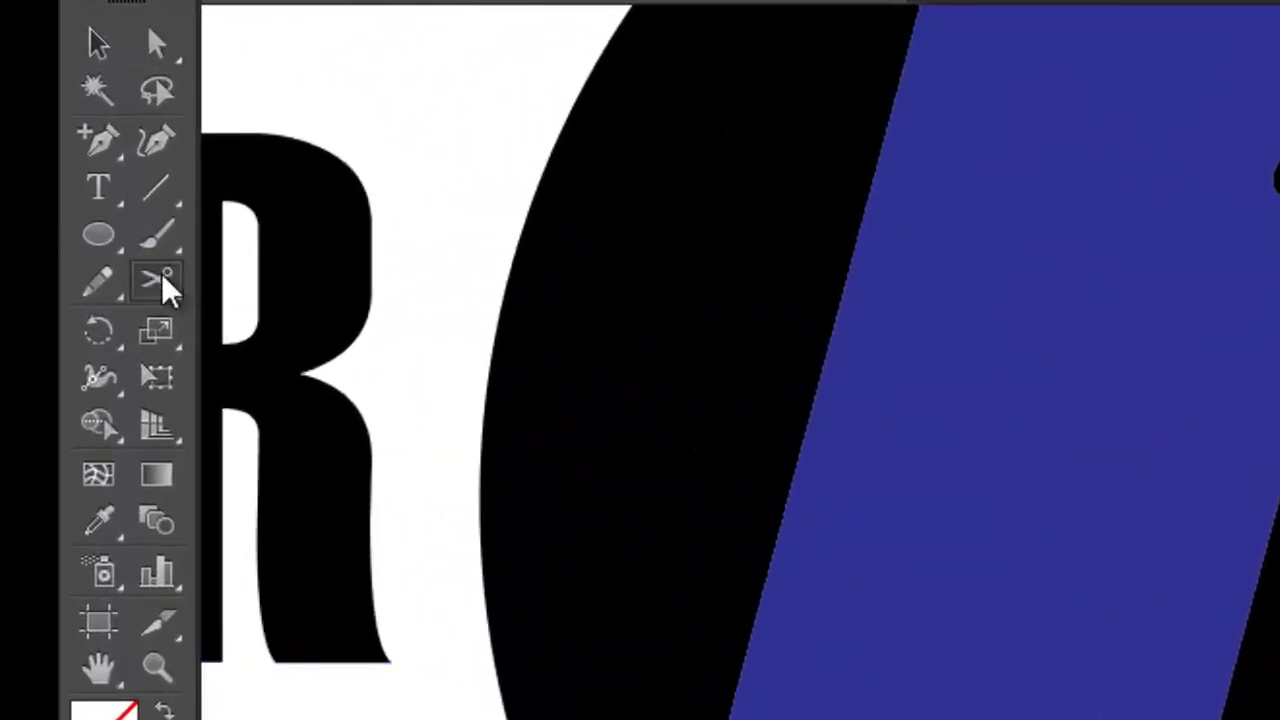
# Erase the lower horizontal line where it crosses the FP circle.
pyautogui.click(162, 275)
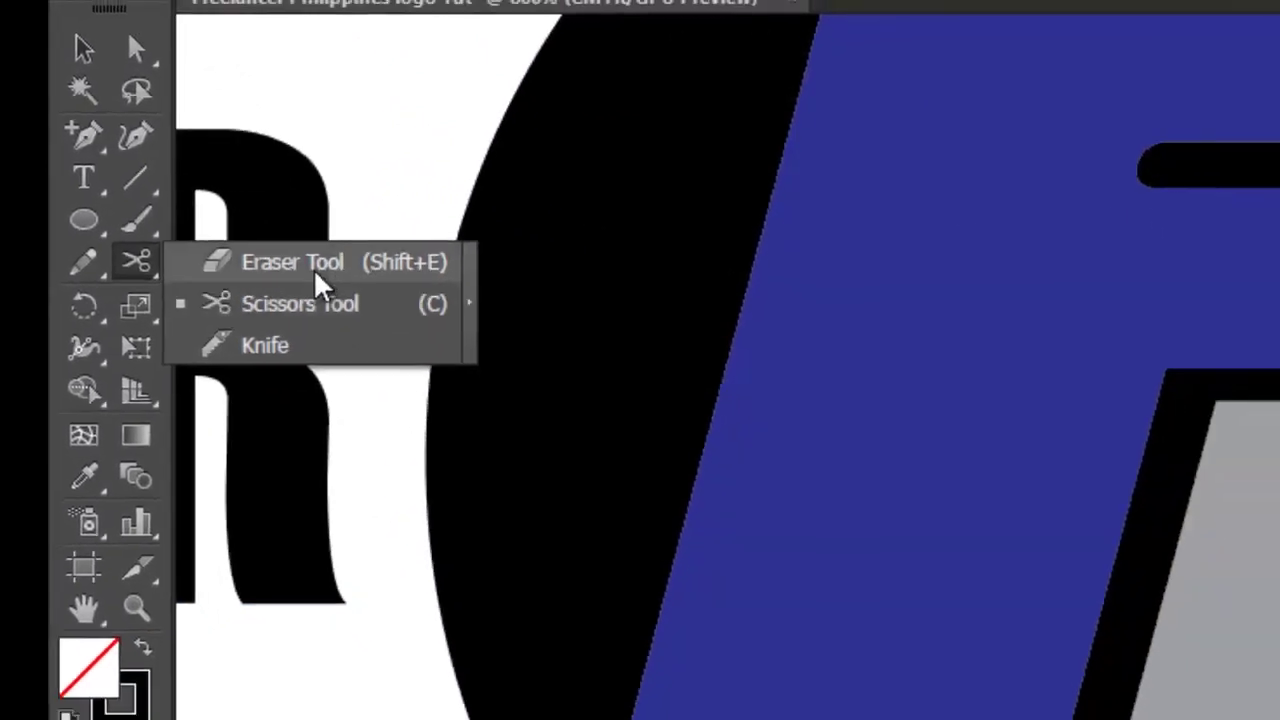
pyautogui.click(330, 282)
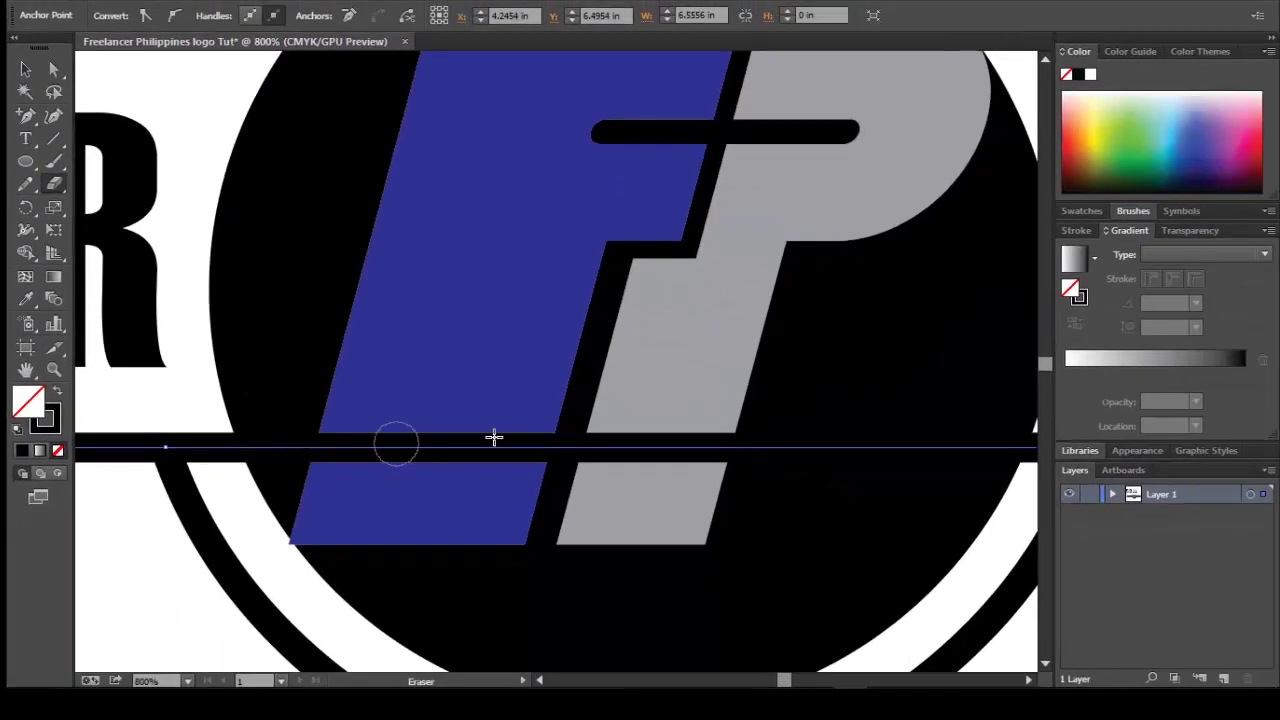
pyautogui.moveTo(217, 453)
pyautogui.mouseDown()
pyautogui.moveTo(578, 433)
pyautogui.moveTo(934, 462)
pyautogui.moveTo(1030, 446)
pyautogui.moveTo(1001, 456)
pyautogui.mouseUp()
pyautogui.moveTo(757, 557)
pyautogui.mouseDown()
pyautogui.moveTo(457, 560)
pyautogui.moveTo(479, 619)
pyautogui.moveTo(623, 443)
pyautogui.moveTo(640, 323)
pyautogui.mouseUp()
# Erase the middle of the upper horizontal line inside the circle.
pyautogui.press('v')
pyautogui.click(196, 253)
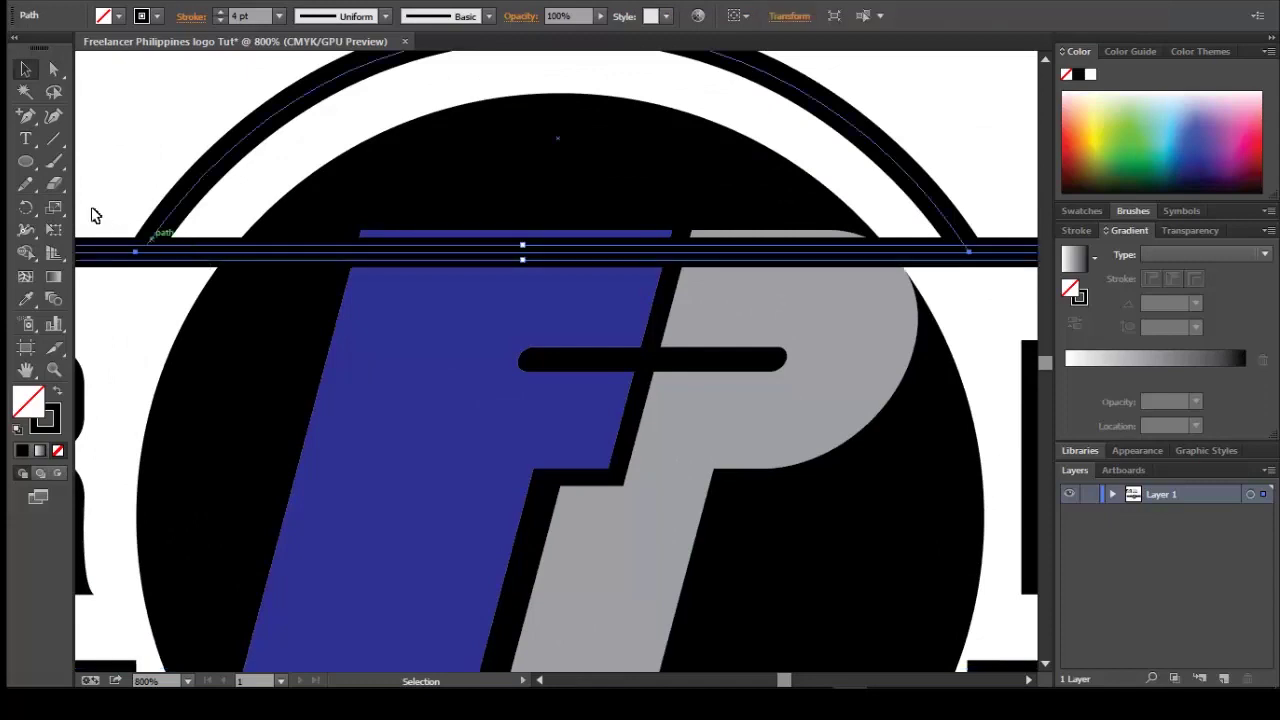
pyautogui.click(54, 183)
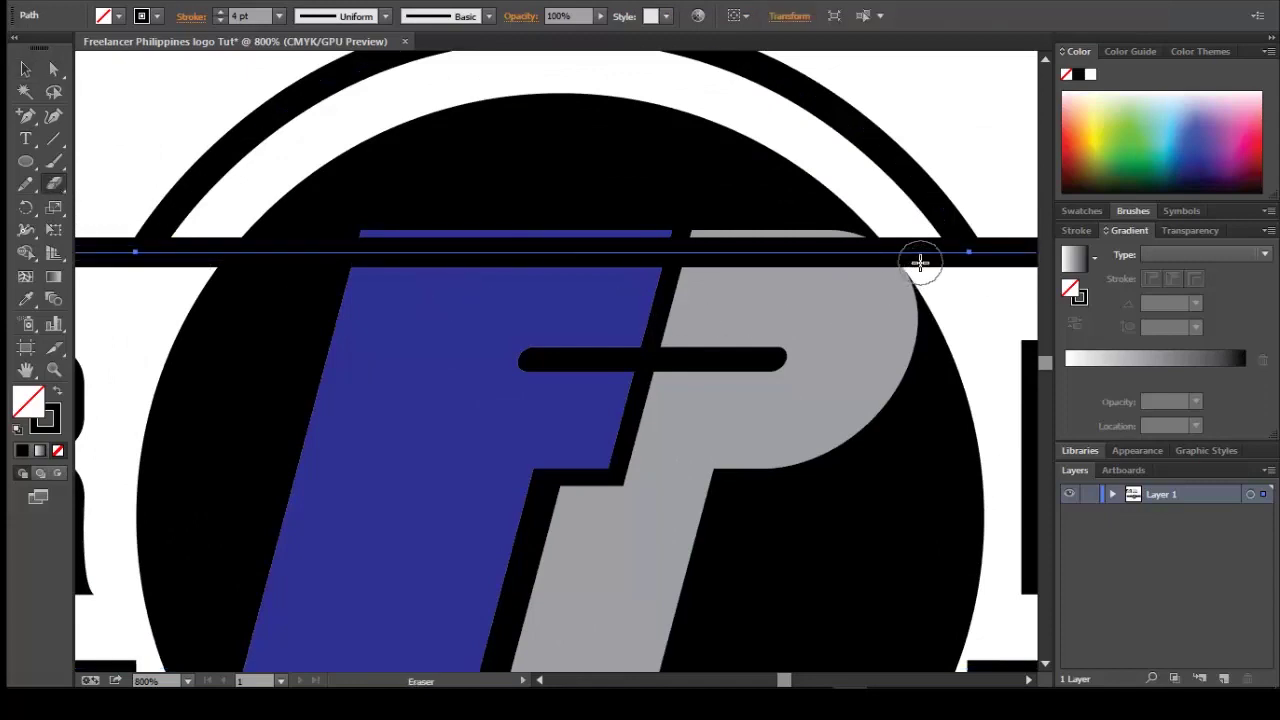
pyautogui.moveTo(919, 261); pyautogui.dragTo(188, 254)
pyautogui.scroll(2, 320, 400)
pyautogui.hscroll(-3, 320, 400)
# Align the left upper line's end with the ring's end anchor and join them into one path.
pyautogui.press('a')
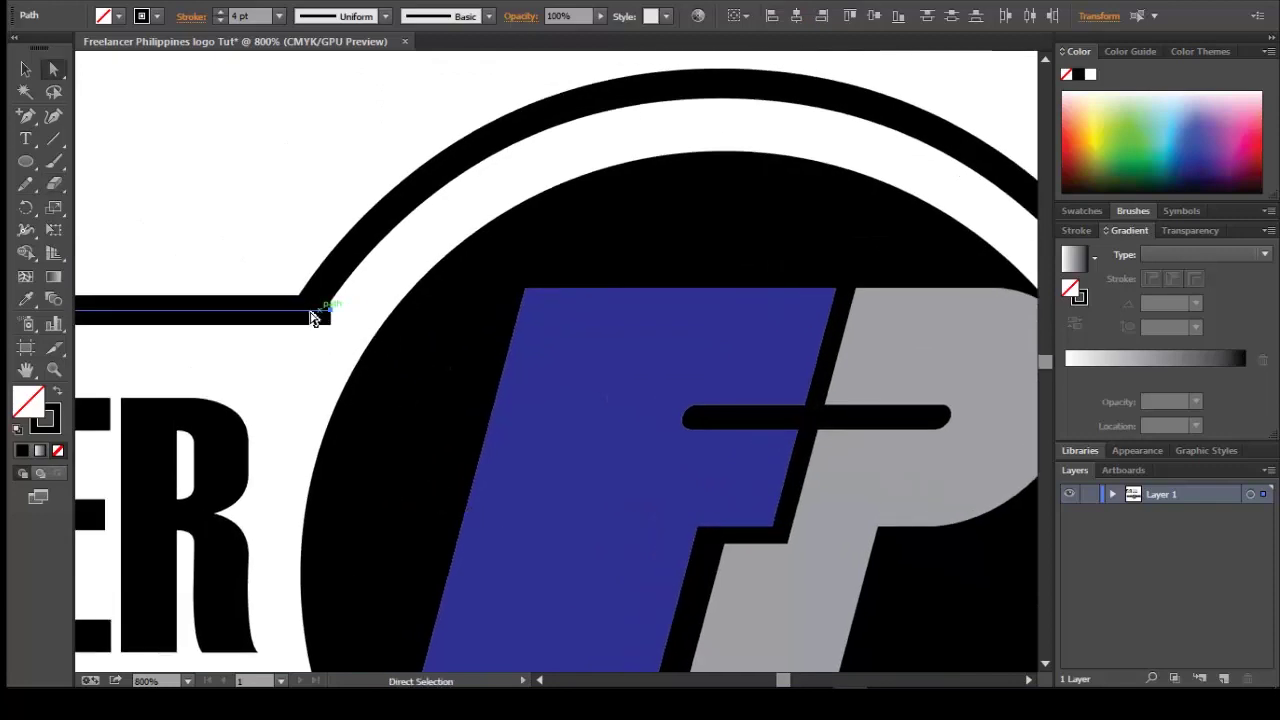
pyautogui.hotkey('ctrl', 'space')
pyautogui.moveTo(309, 306); pyautogui.dragTo(471, 406)
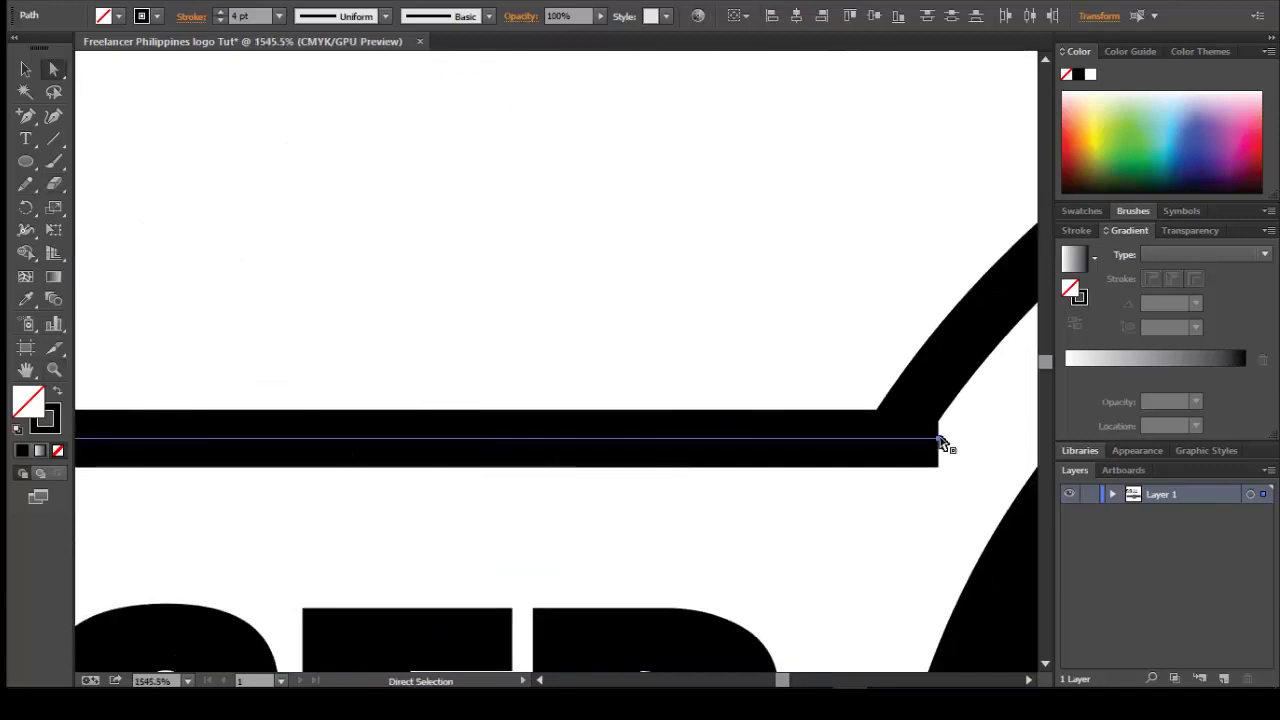
pyautogui.click(932, 391)
pyautogui.keyDown('shift'); pyautogui.click(931, 438); pyautogui.keyUp('shift')
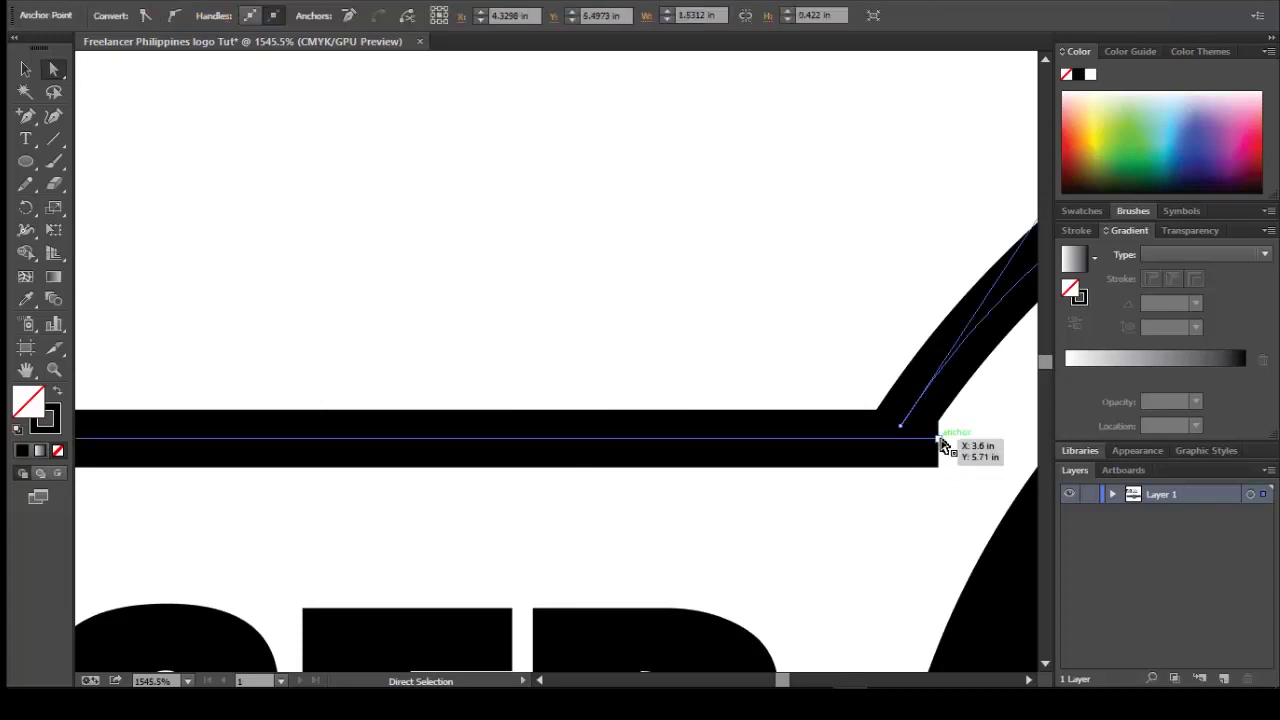
pyautogui.moveTo(940, 445); pyautogui.dragTo(895, 443)
pyautogui.click(915, 418)
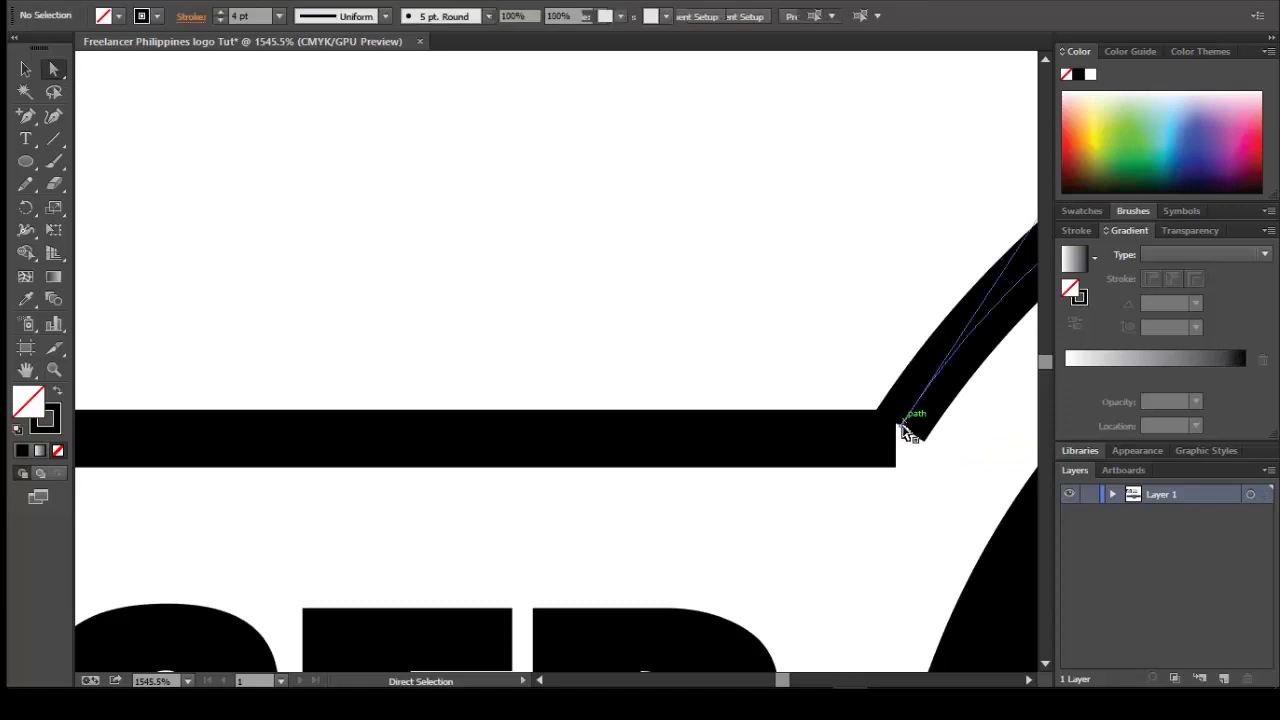
pyautogui.click(907, 428)
pyautogui.click(893, 446)
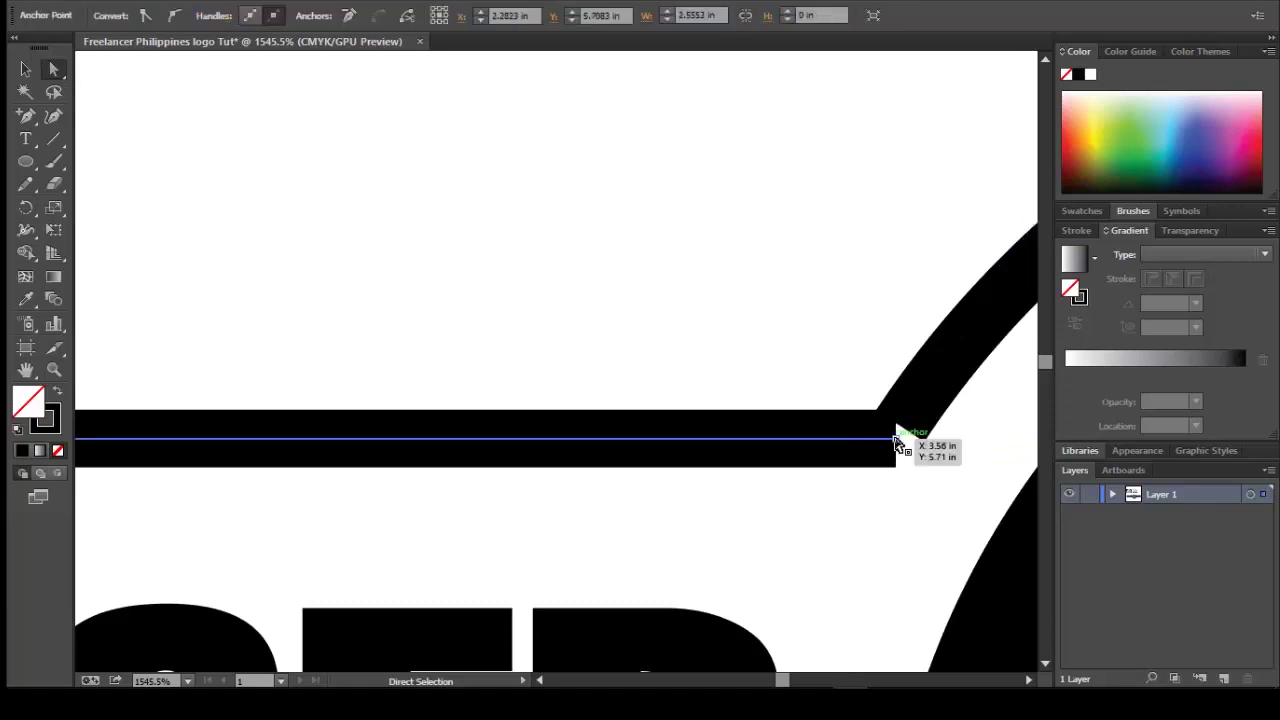
pyautogui.moveTo(895, 443); pyautogui.dragTo(903, 427)
pyautogui.moveTo(957, 511); pyautogui.dragTo(694, 506)
pyautogui.rightClick(702, 512)
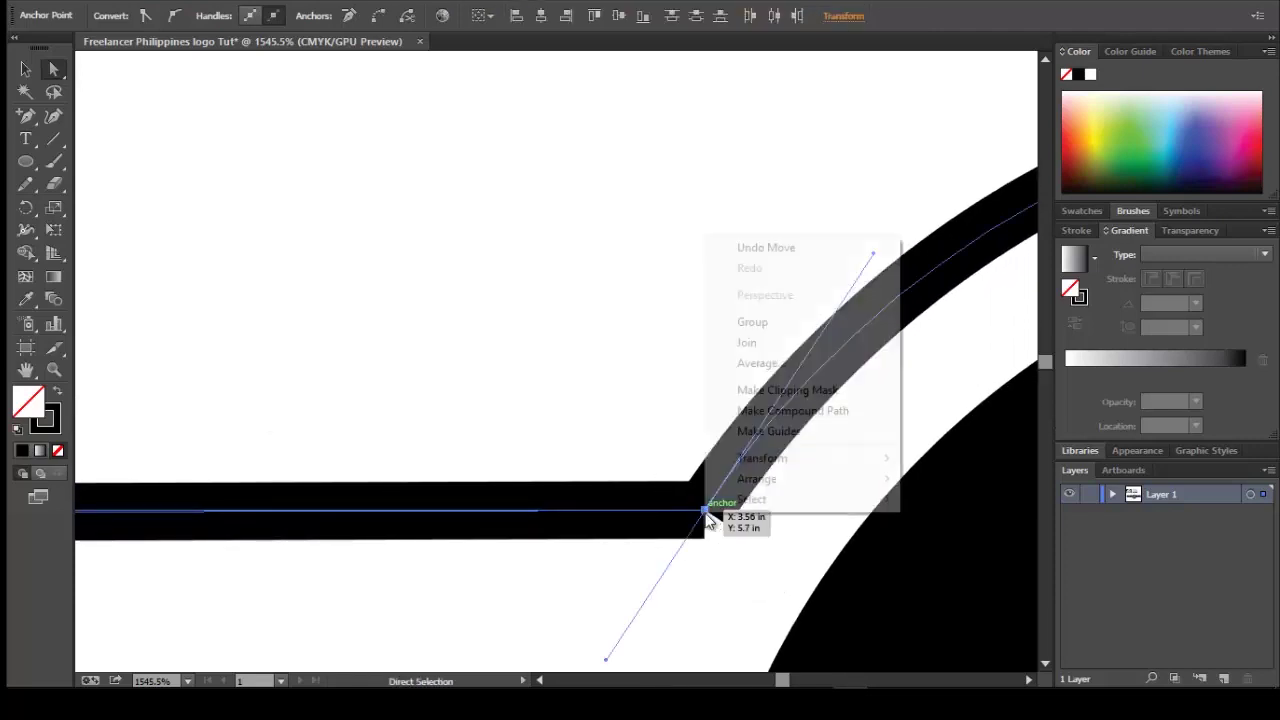
pyautogui.click(748, 343)
# Snap the right upper line's end onto the ring's end anchor and join them at the corner.
pyautogui.moveTo(860, 554); pyautogui.dragTo(590, 470)
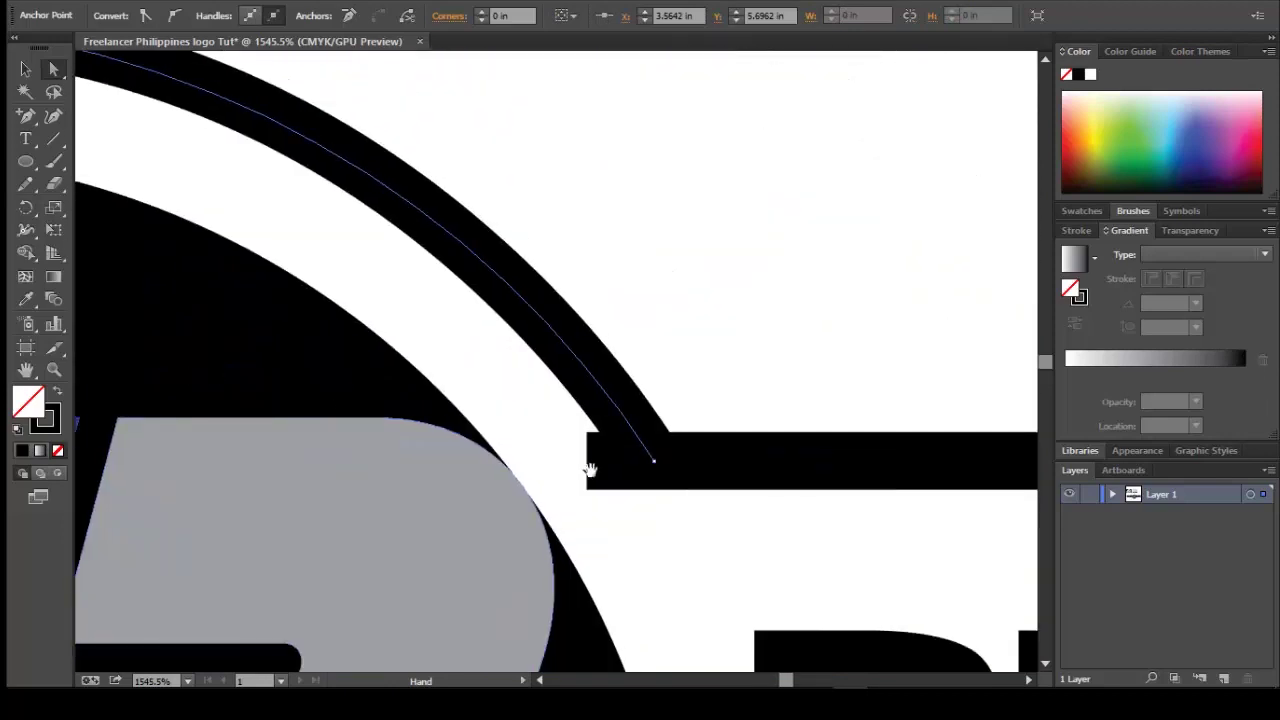
pyautogui.click(711, 455)
pyautogui.click(692, 462)
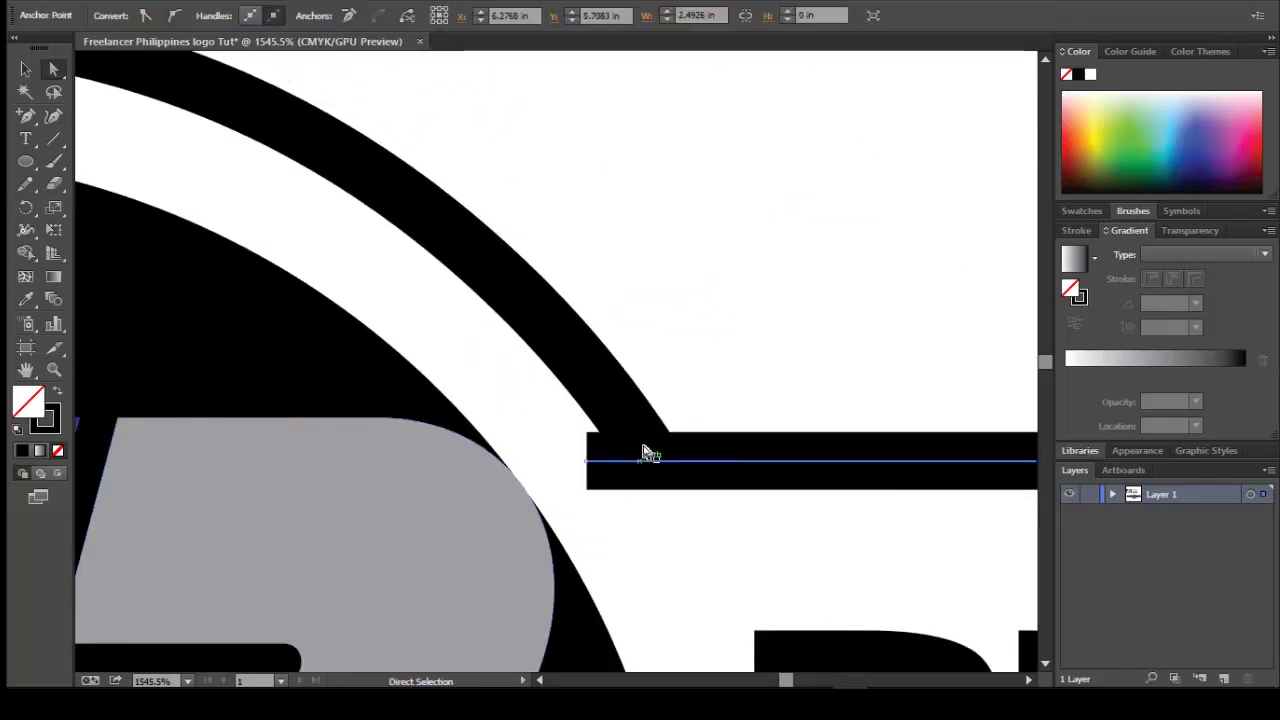
pyautogui.click(645, 462)
pyautogui.click(695, 463)
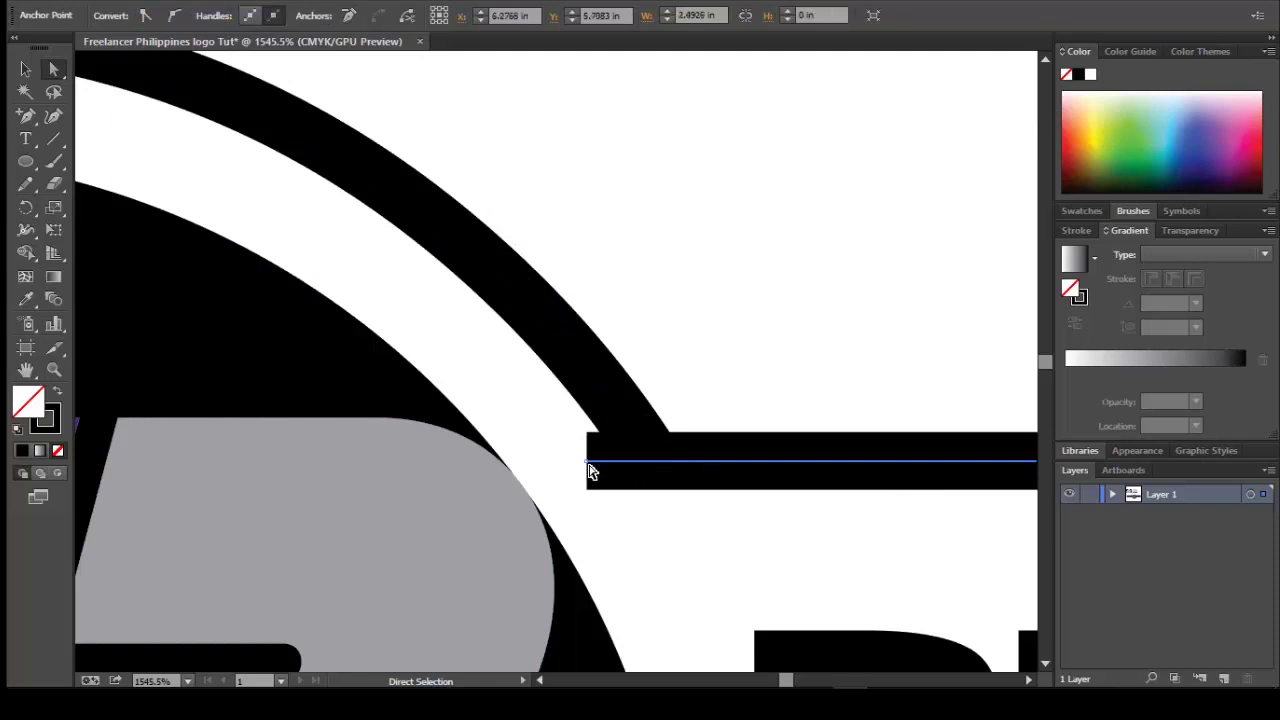
pyautogui.moveTo(589, 466); pyautogui.dragTo(656, 466)
pyautogui.moveTo(603, 434); pyautogui.dragTo(660, 460)
pyautogui.rightClick(661, 462)
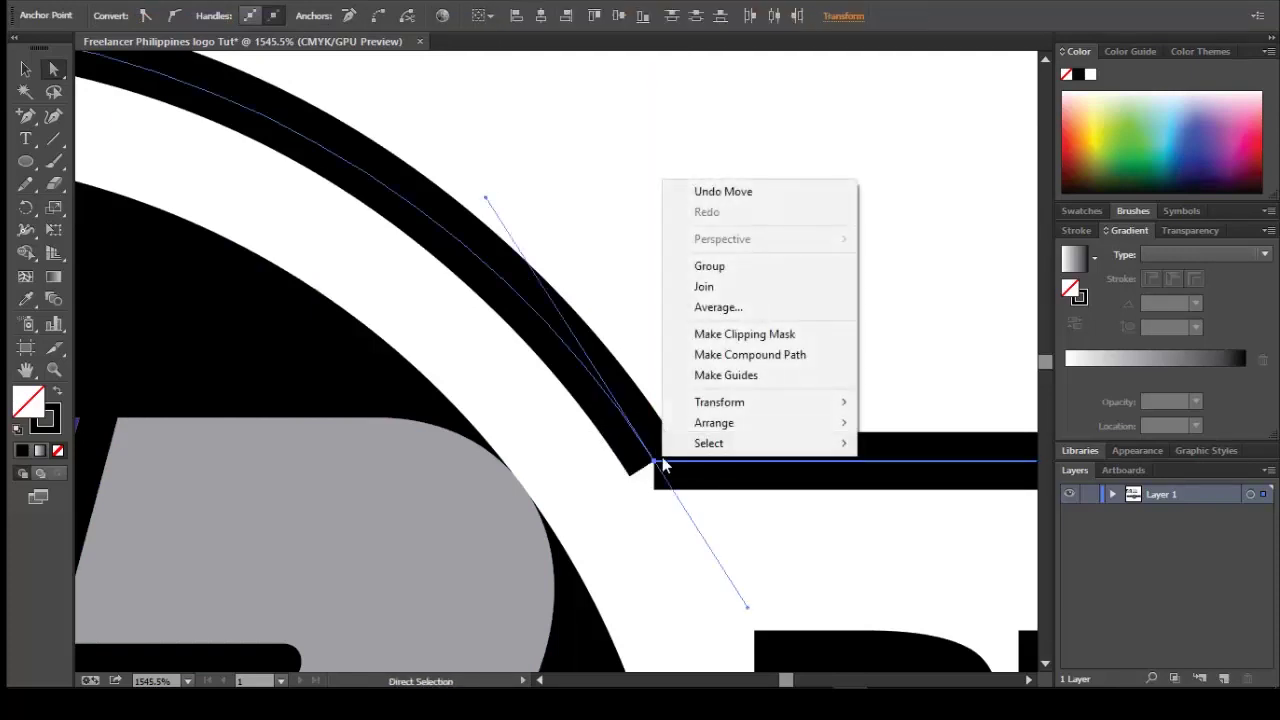
pyautogui.click(712, 288)
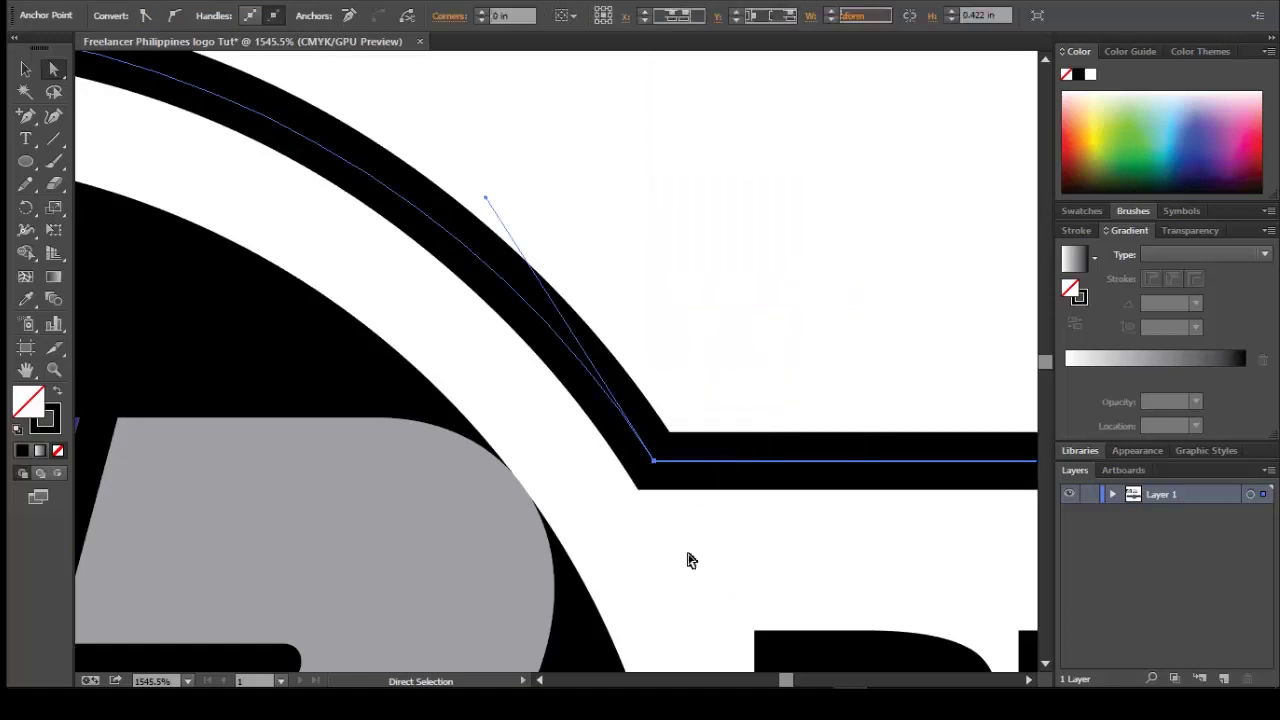
# Position the first lower line against the ring and join their corner end points.
pyautogui.scroll(-10, 676, 583)
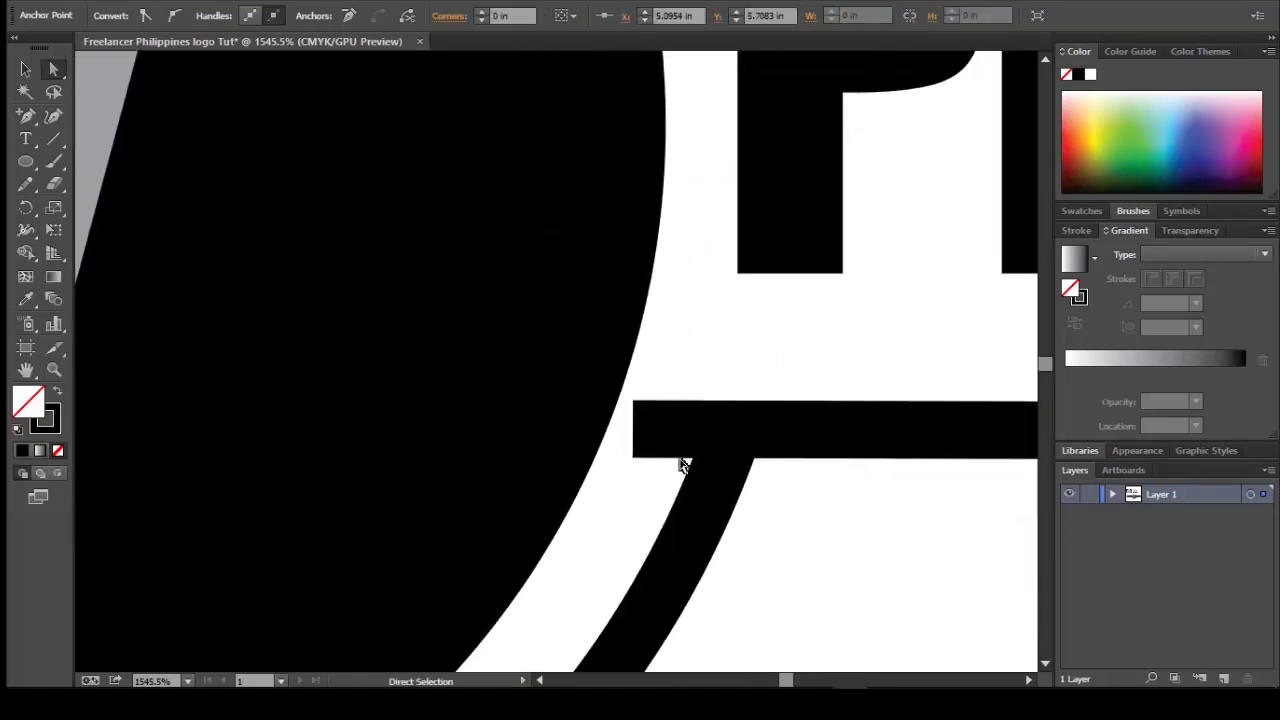
pyautogui.click(674, 440)
pyautogui.moveTo(646, 434)
pyautogui.mouseDown()
pyautogui.moveTo(737, 434)
pyautogui.moveTo(763, 466)
pyautogui.mouseUp()
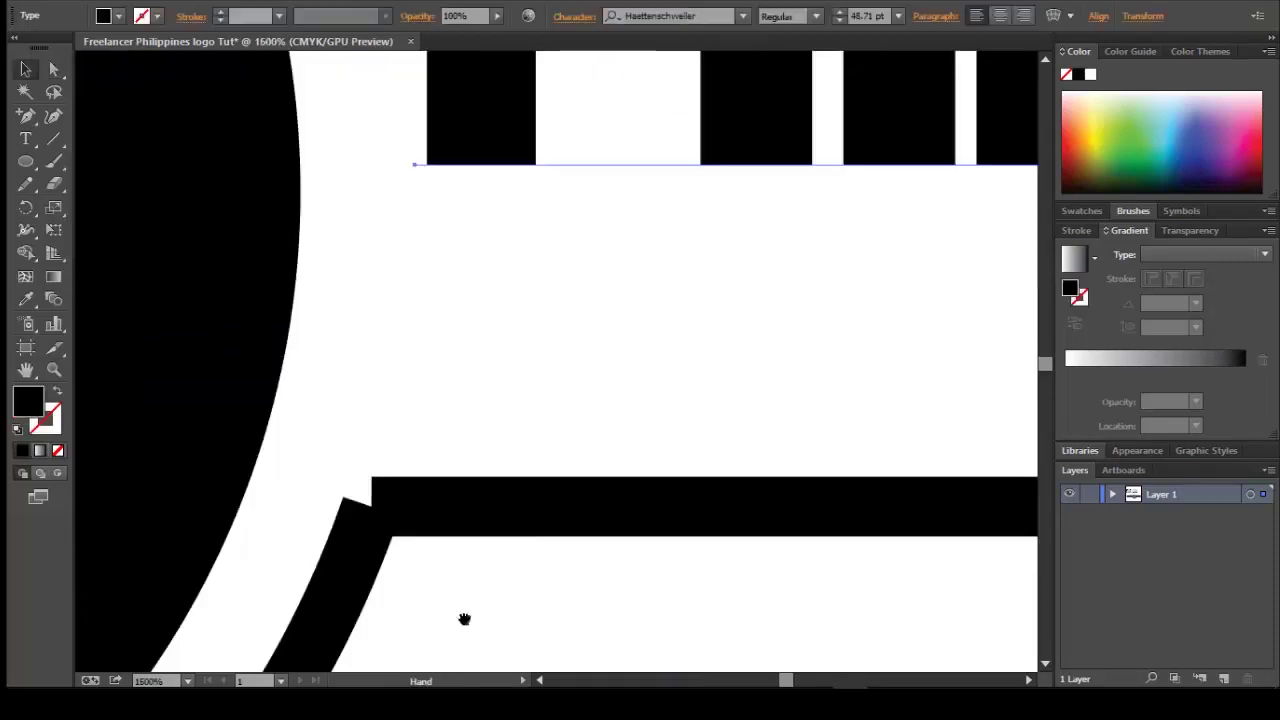
pyautogui.moveTo(464, 619); pyautogui.dragTo(594, 482)
pyautogui.hotkey('ctrl', 'space')
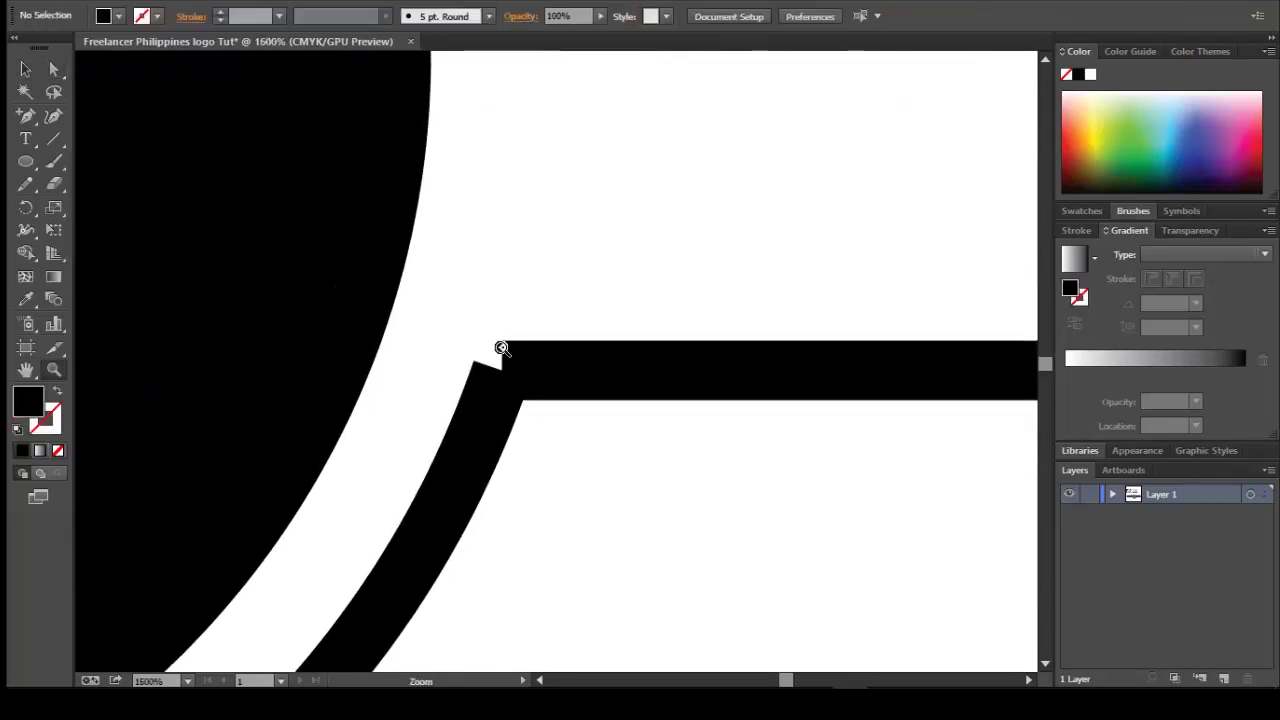
pyautogui.click(501, 346)
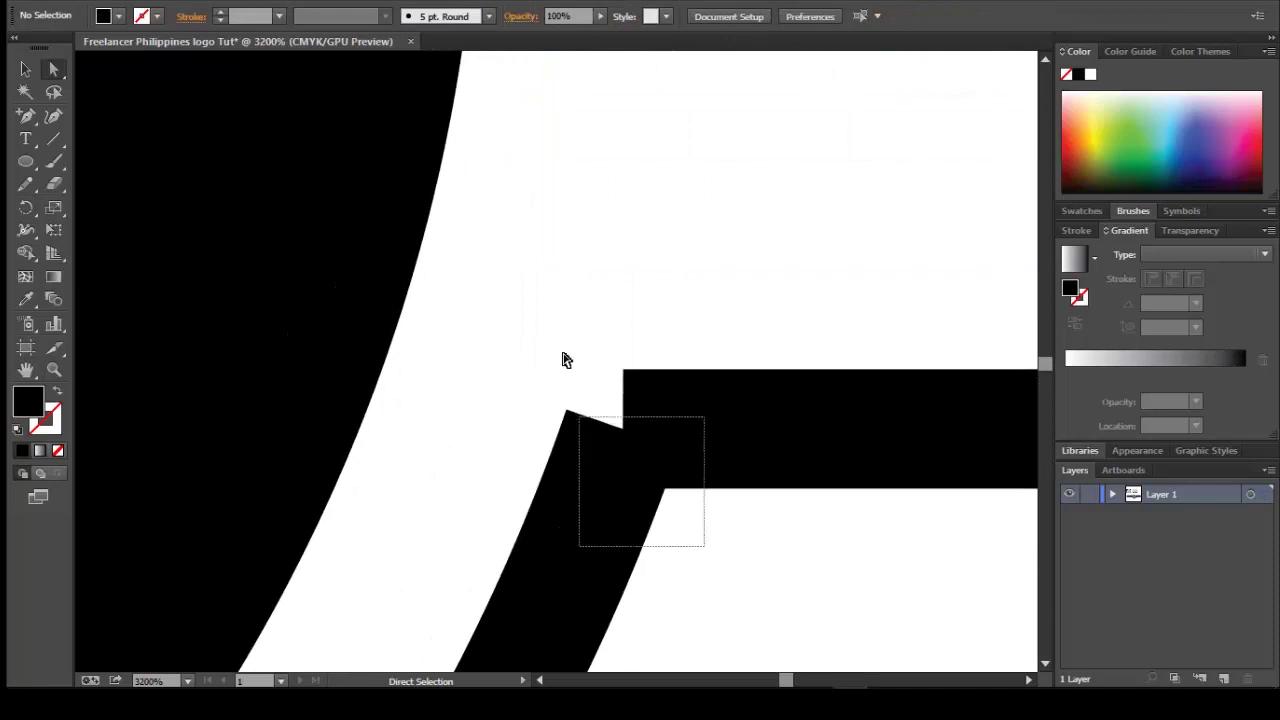
pyautogui.click(614, 460)
pyautogui.rightClick(628, 436)
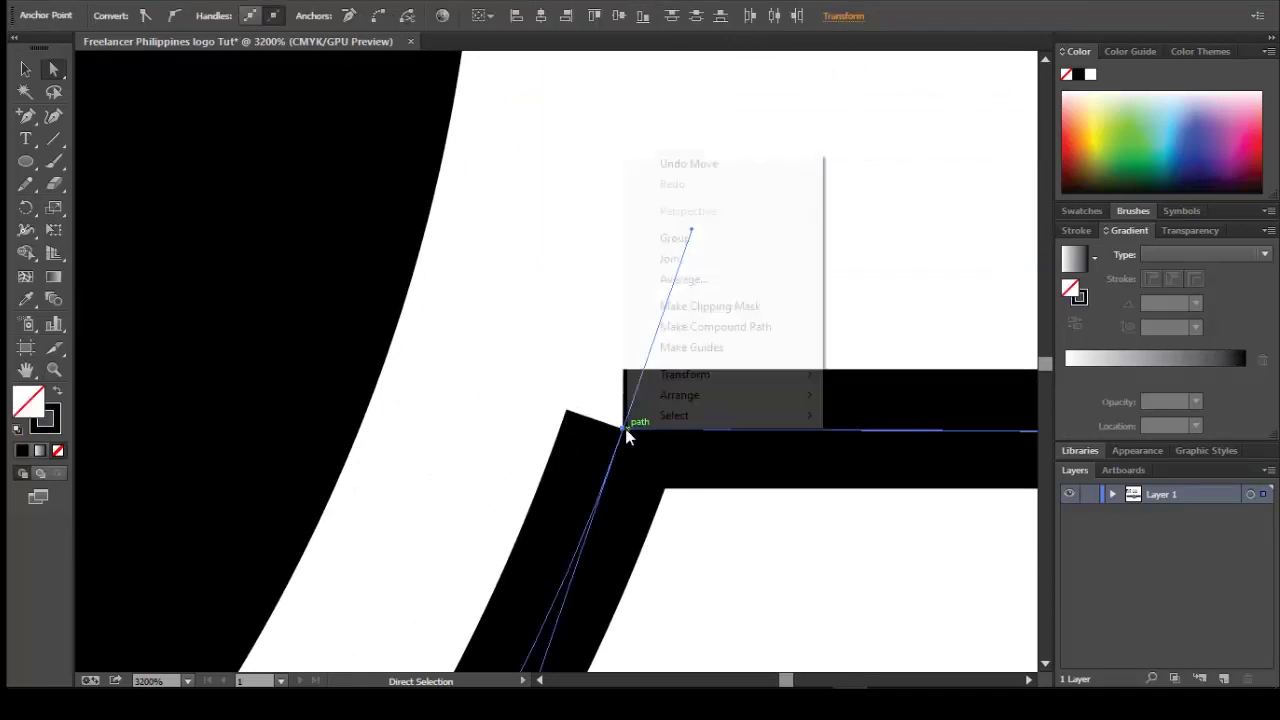
pyautogui.click(664, 262)
# Drag the other lower line's end onto the ring, join them, and zoom out to the whole logo.
pyautogui.hotkey('ctrl', '-')
pyautogui.hotkey('ctrl', '-')
pyautogui.hotkey('ctrl', '-')
pyautogui.hotkey('ctrl', '-')
pyautogui.hotkey('ctrl', '-')
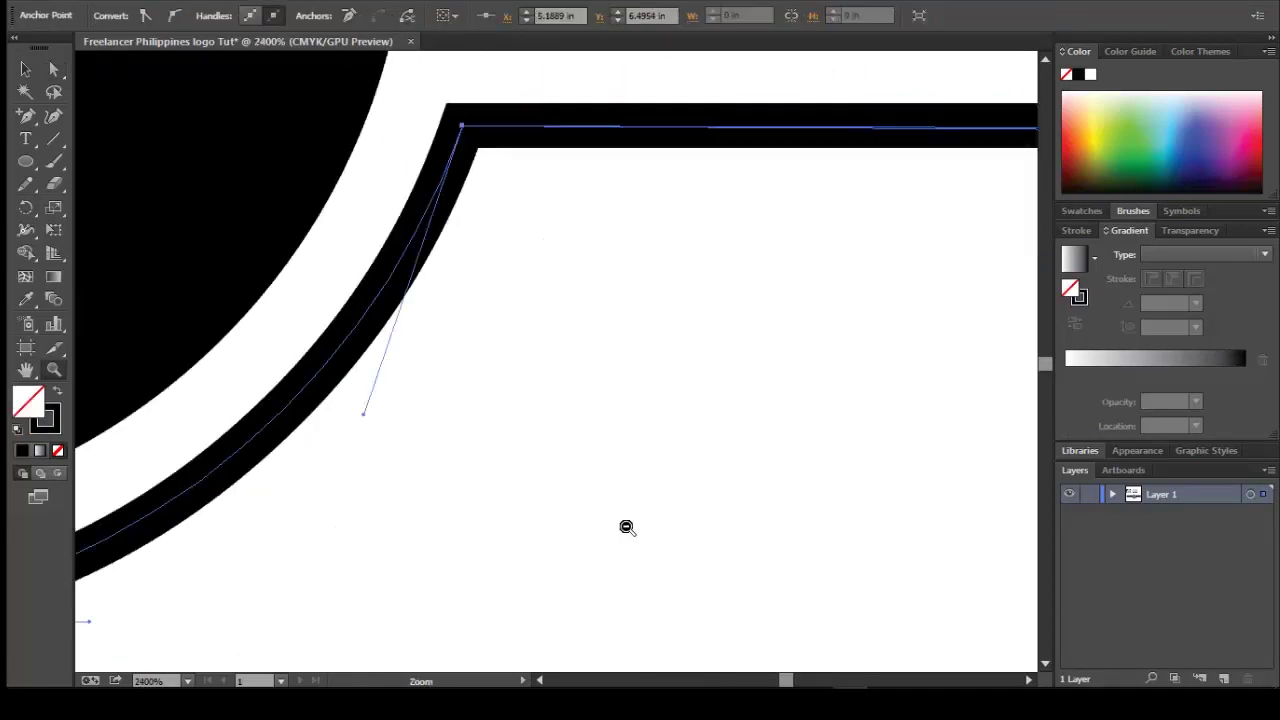
pyautogui.moveTo(420, 357); pyautogui.dragTo(805, 433)
pyautogui.moveTo(127, 215); pyautogui.dragTo(409, 353)
pyautogui.moveTo(313, 279); pyautogui.dragTo(760, 569)
pyautogui.press('a')
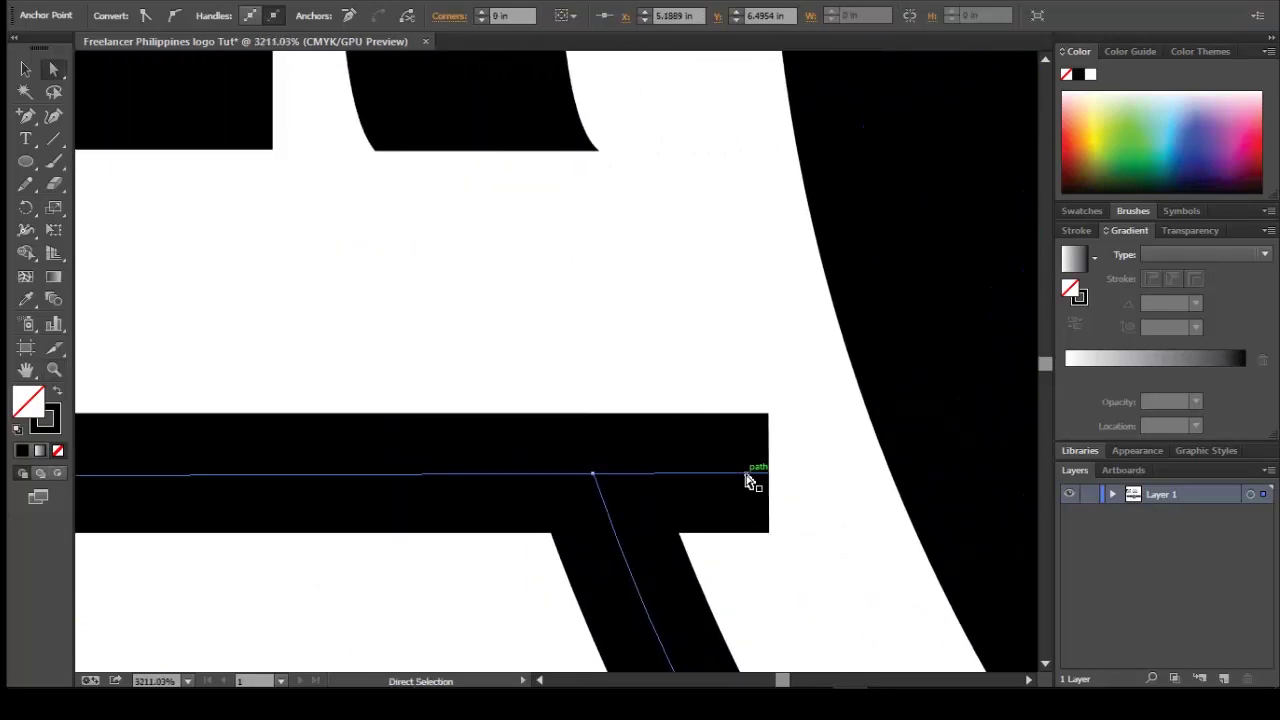
pyautogui.moveTo(766, 482); pyautogui.dragTo(592, 490)
pyautogui.hotkey('ctrl', 'shift', 'a')
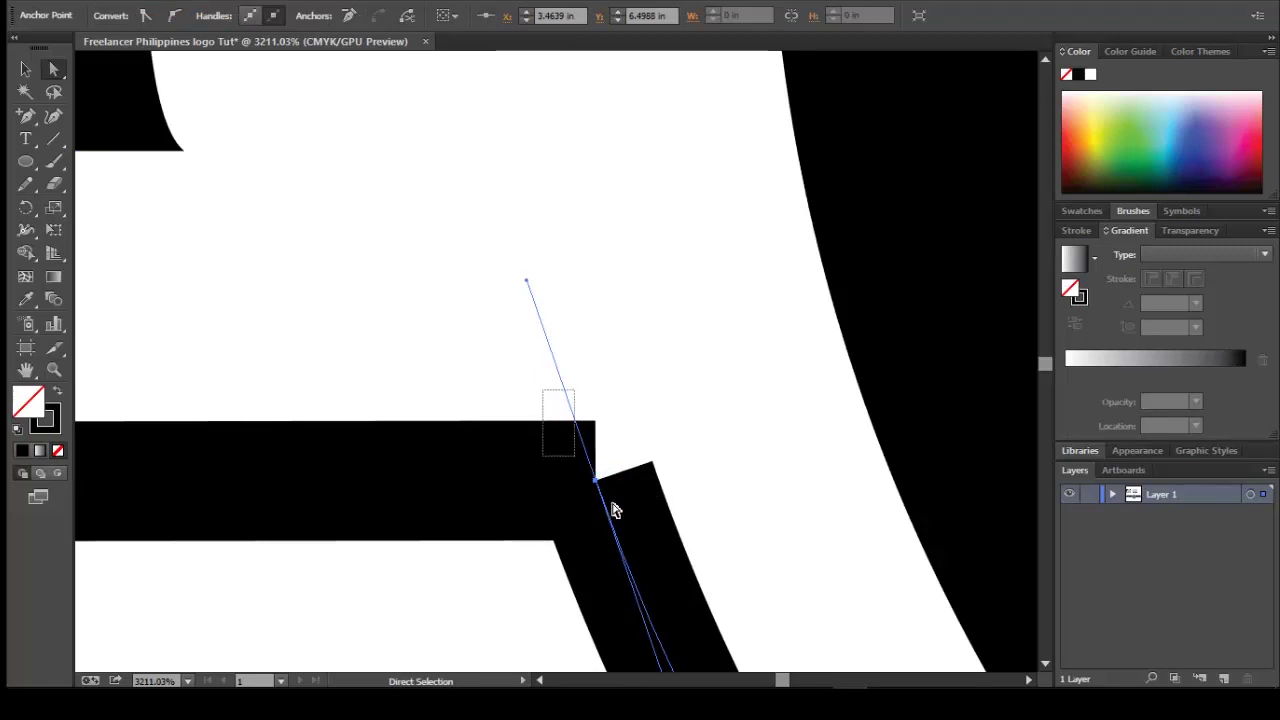
pyautogui.keyDown('shift'); pyautogui.click(587, 493); pyautogui.keyUp('shift')
pyautogui.rightClick(598, 483)
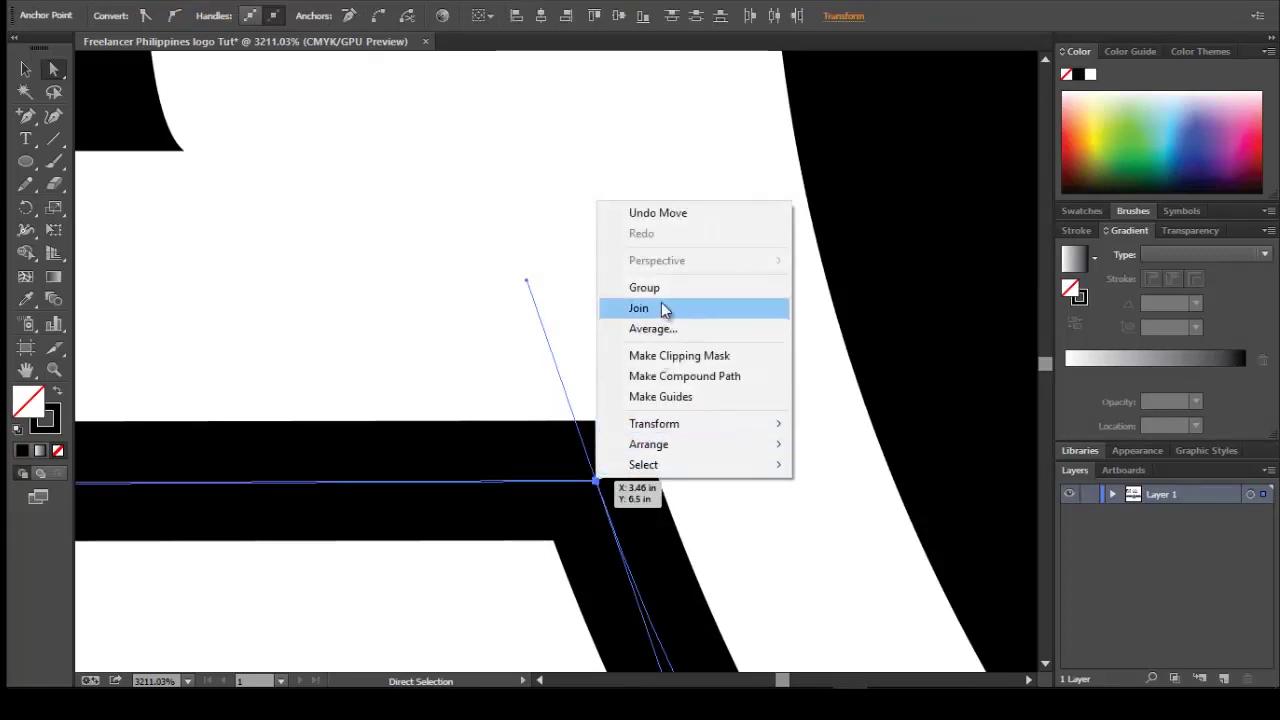
pyautogui.click(664, 310)
pyautogui.hotkey('ctrl', 'shift', 'a')
pyautogui.press('z')
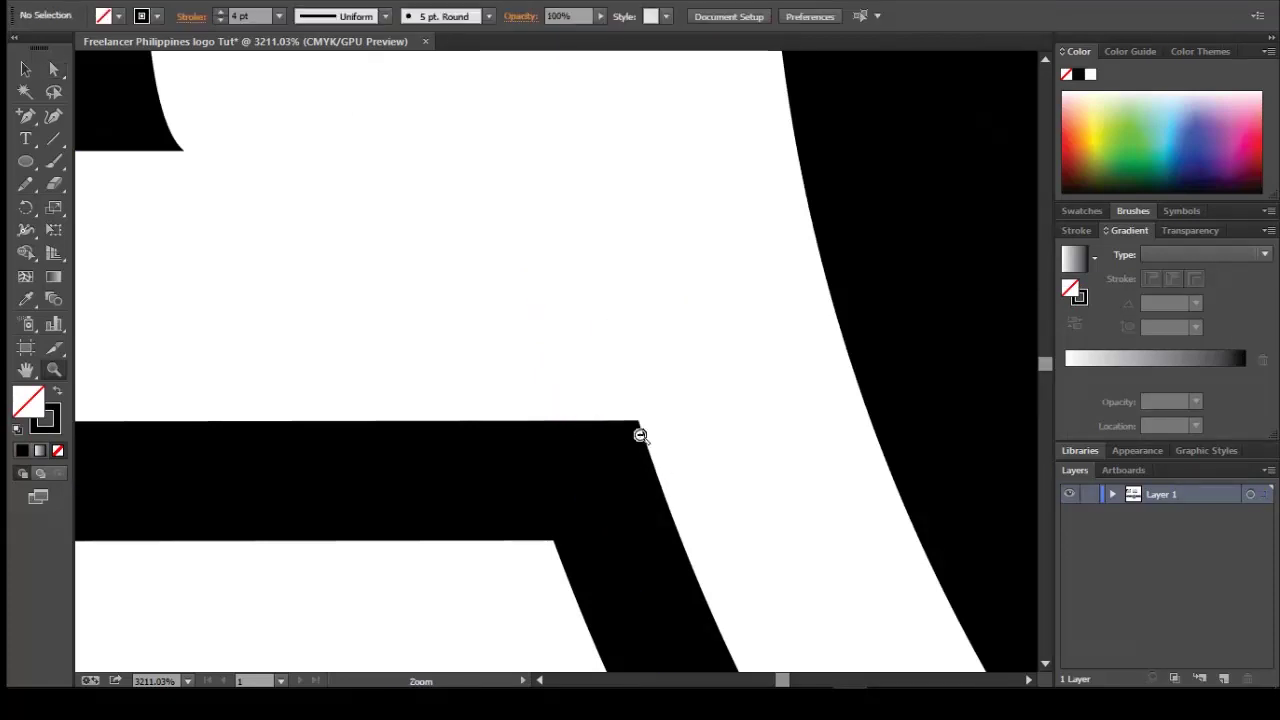
pyautogui.keyDown('alt'); pyautogui.click(640, 435); pyautogui.keyUp('alt')
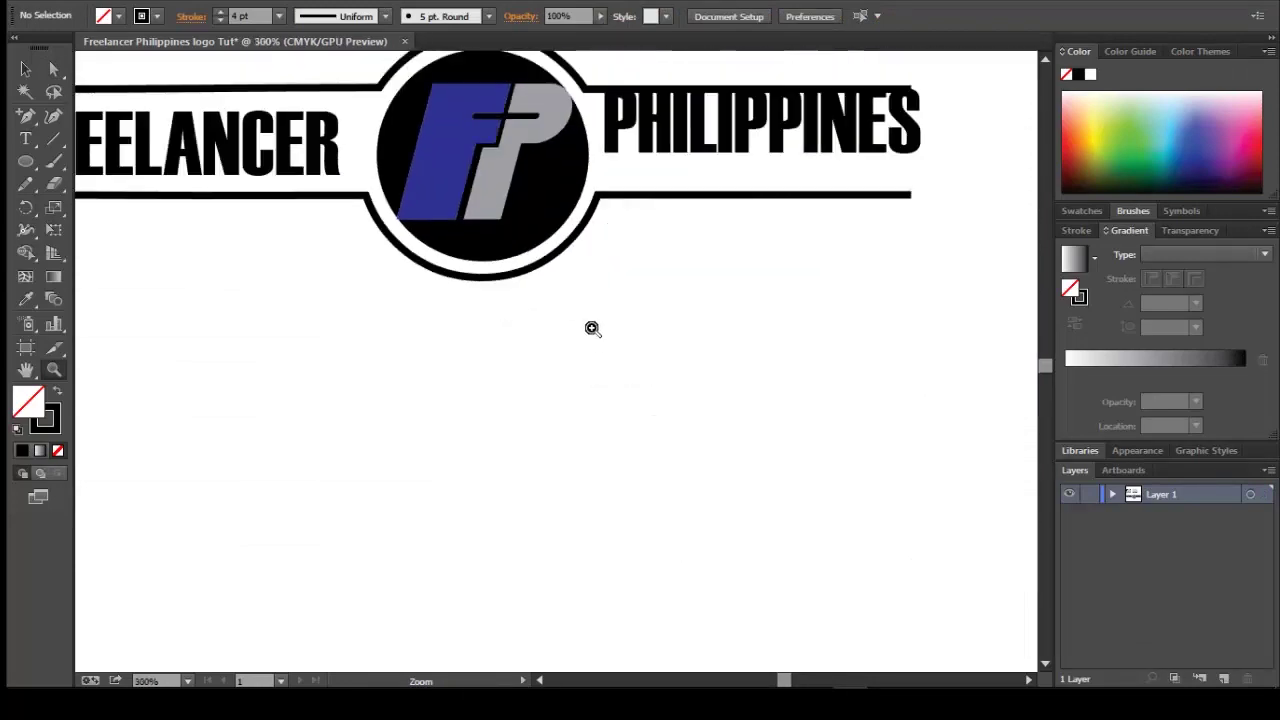
# Nudge FREELANCER slightly right and move PHILIPPINES down to center each between its lines.
pyautogui.keyDown('alt'); pyautogui.click(578, 290); pyautogui.keyUp('alt')
pyautogui.press('v')
pyautogui.moveTo(422, 367); pyautogui.dragTo(450, 366)
pyautogui.moveTo(812, 352); pyautogui.dragTo(810, 376)
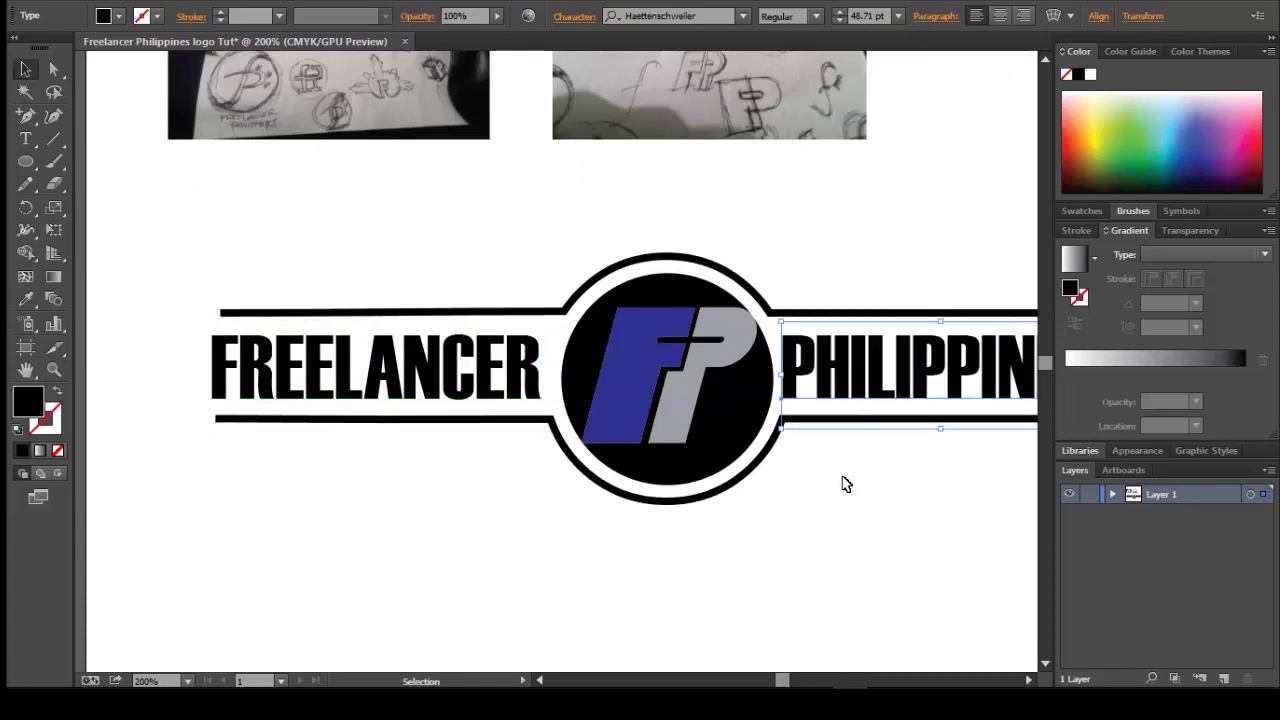
pyautogui.click(755, 578)
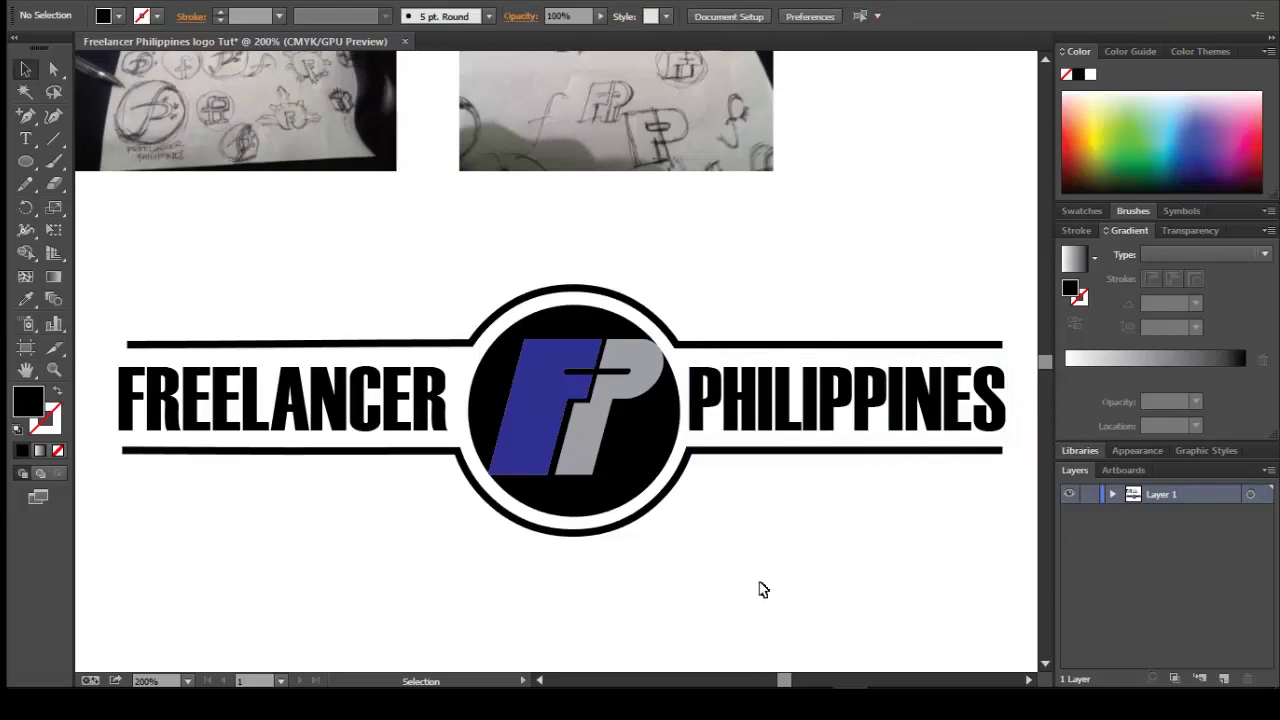